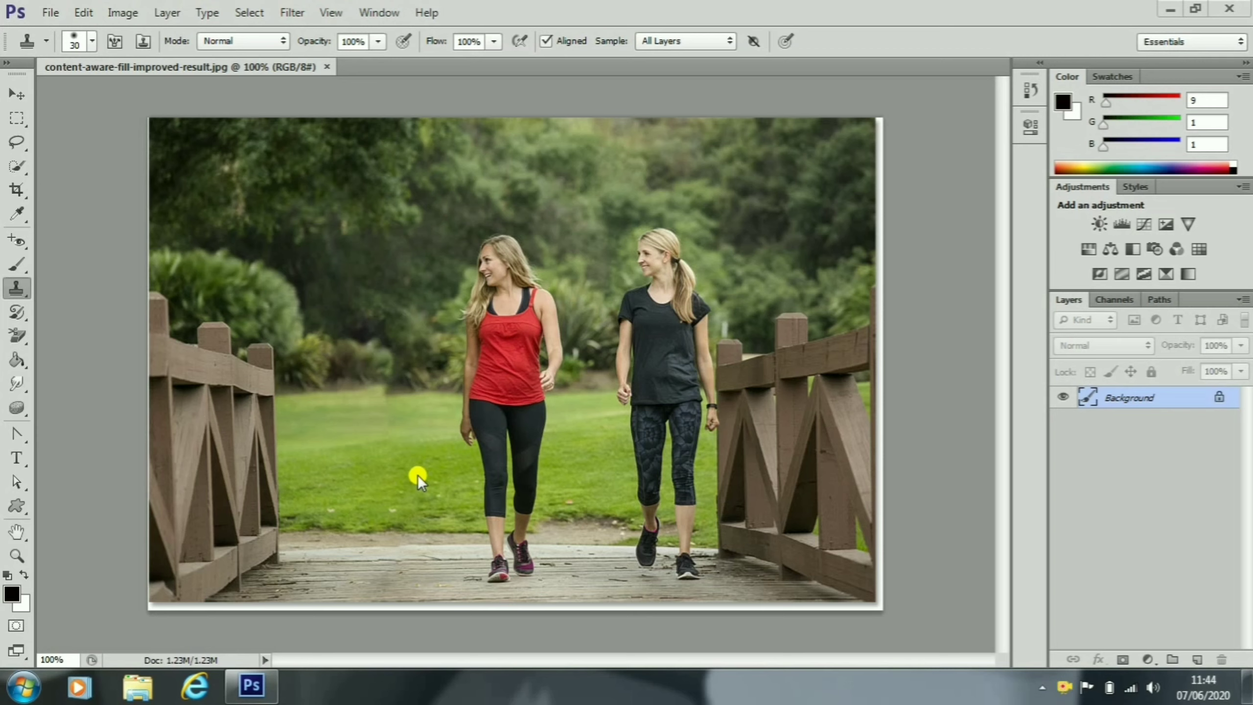
# Choose the Clone Stamp tool and set its brush size to 16 px.
pyautogui.click(14, 293)
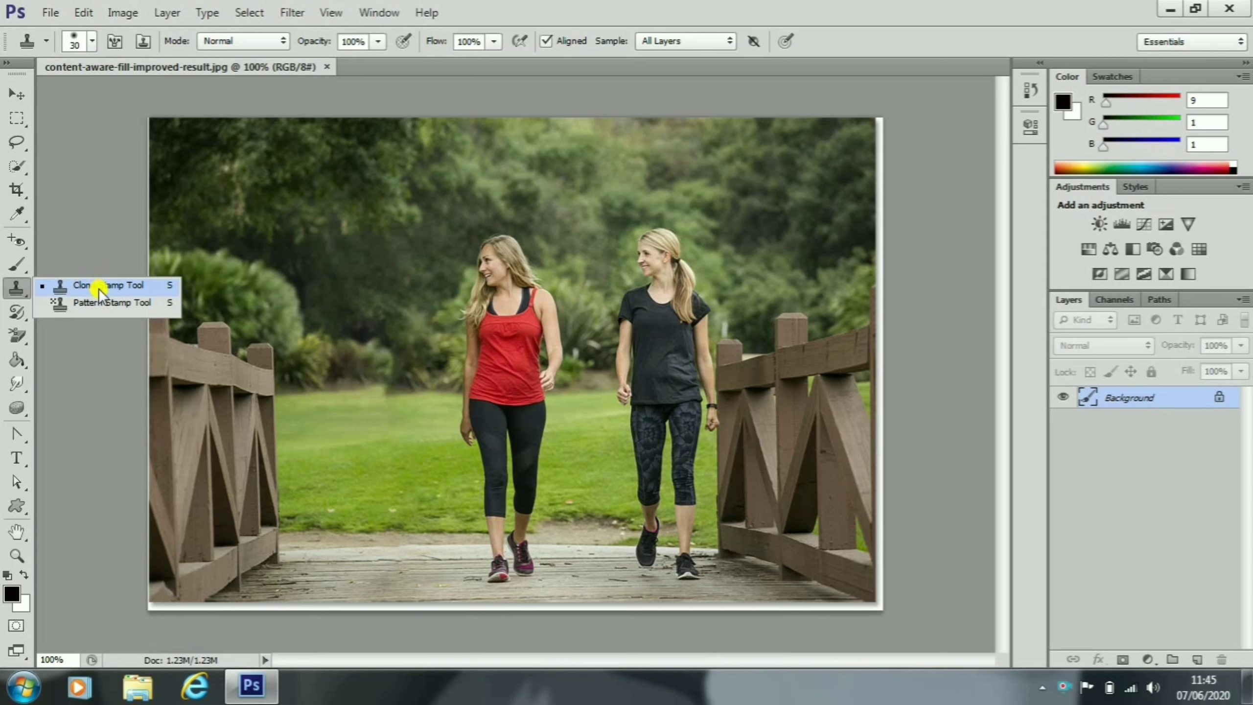
pyautogui.click(102, 287)
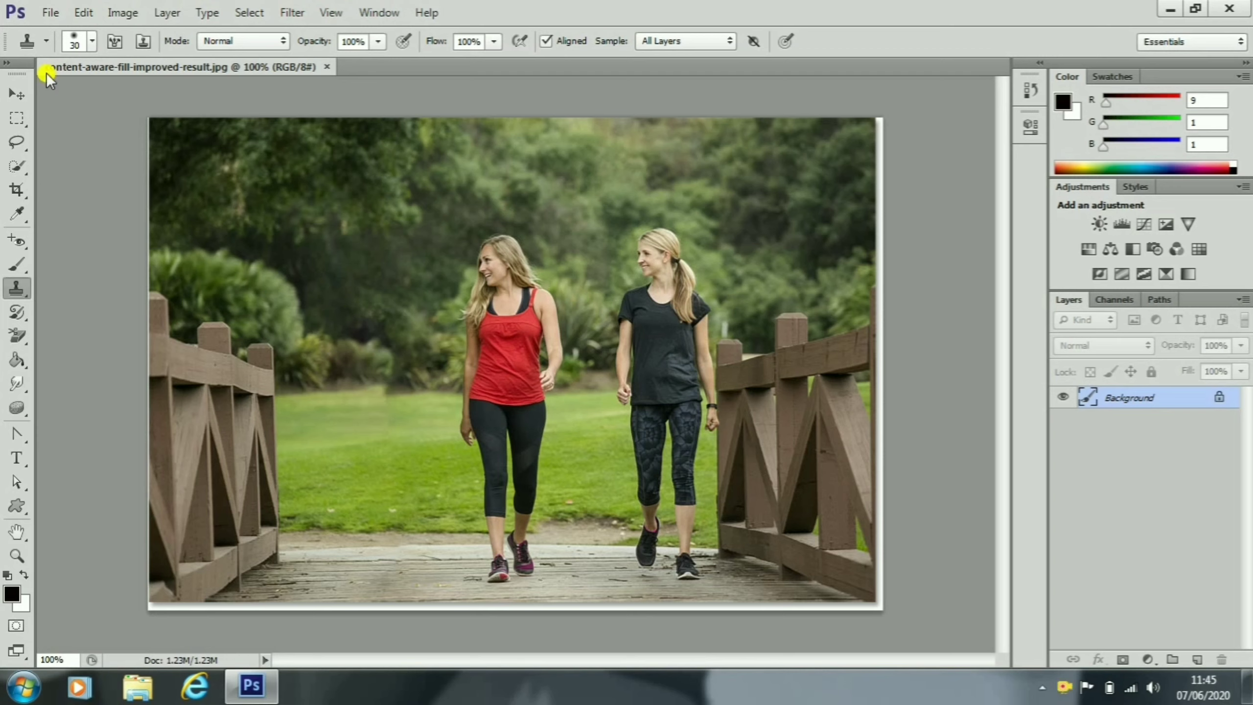
pyautogui.click(89, 43)
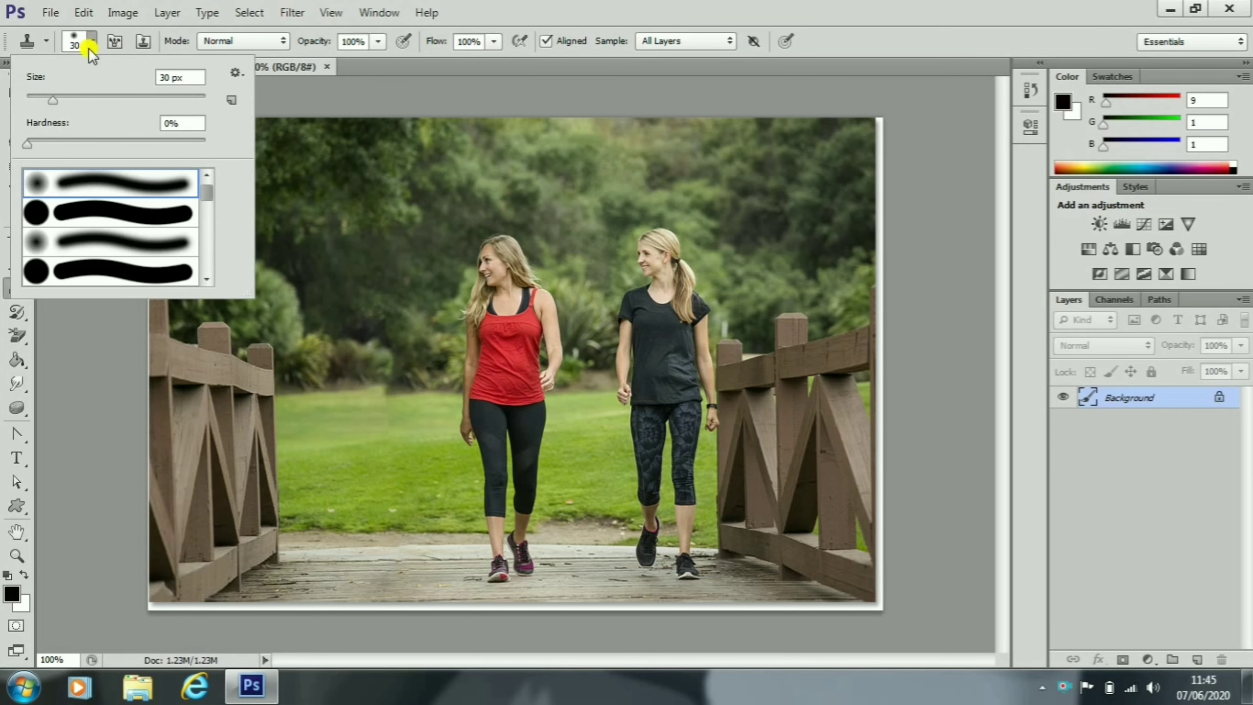
pyautogui.moveTo(51, 98)
pyautogui.mouseDown()
pyautogui.moveTo(82, 109)
pyautogui.moveTo(153, 100)
pyautogui.mouseUp()
pyautogui.moveTo(134, 99); pyautogui.dragTo(43, 100)
pyautogui.moveTo(43, 101); pyautogui.dragTo(41, 100)
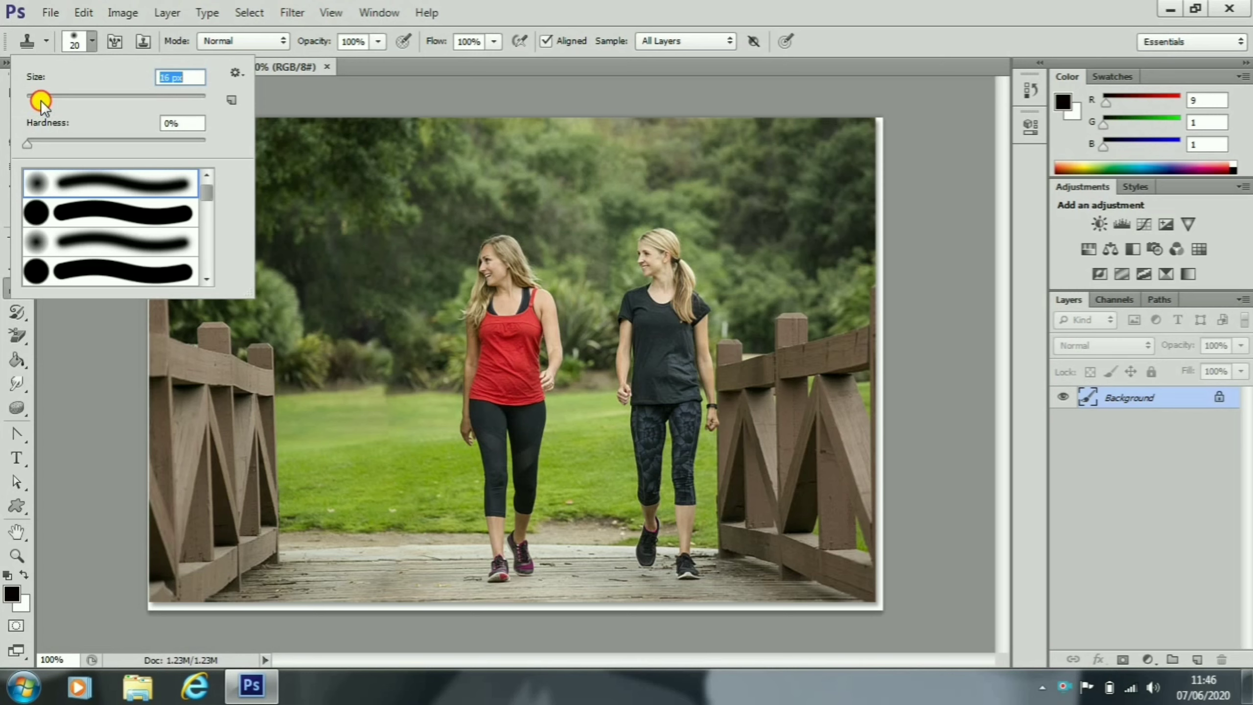
pyautogui.click(90, 42)
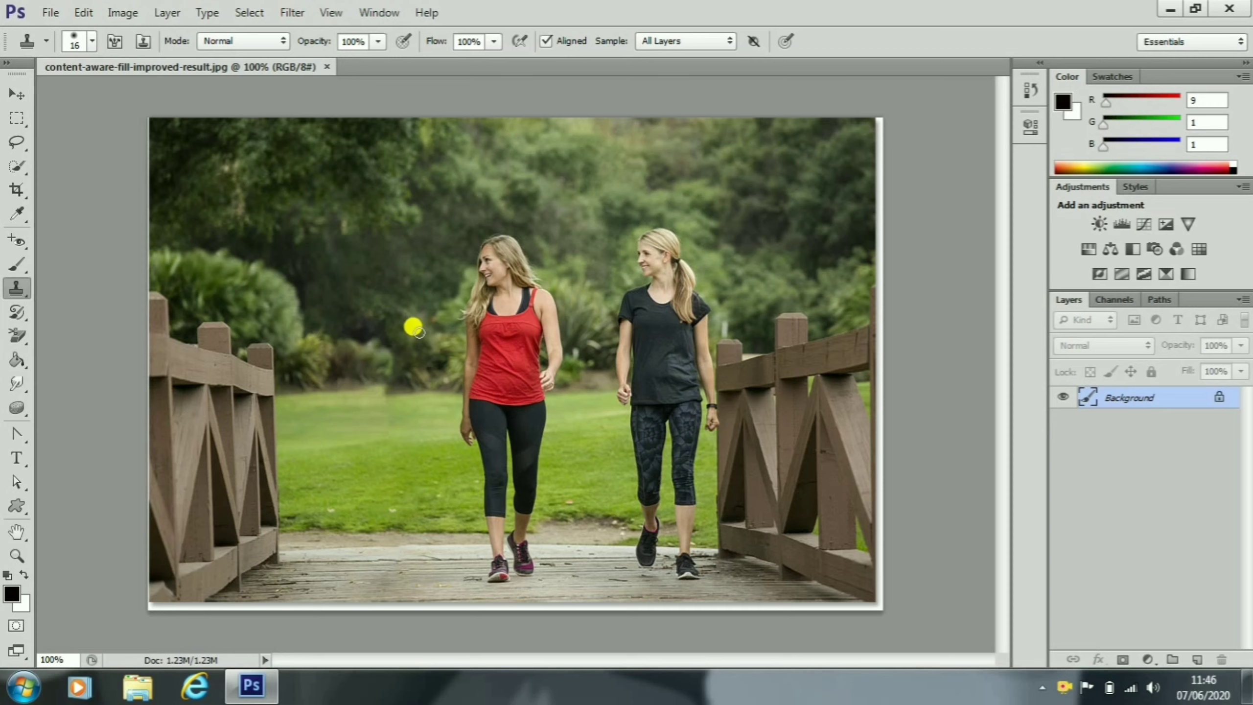
# Try larger sizes for the Clone Stamp brush, then set it to 25 px.
pyautogui.press(']')
pyautogui.press(']')
pyautogui.press(']')
pyautogui.press(']')
pyautogui.press(']')
pyautogui.press(']')
pyautogui.press(']')
pyautogui.press(']')
pyautogui.press(']')
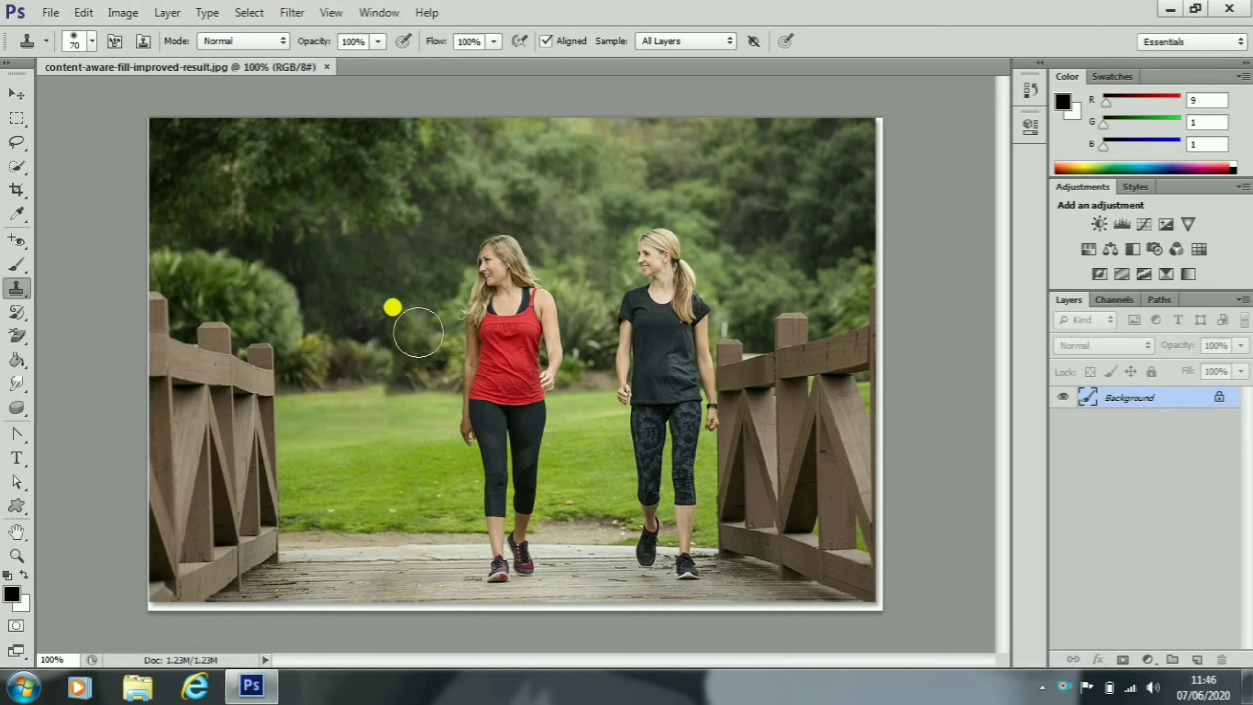
pyautogui.press(']')
pyautogui.press(']')
pyautogui.press(']')
pyautogui.press(']')
# Look through the brush presets available for the Clone Stamp.
pyautogui.click(90, 43)
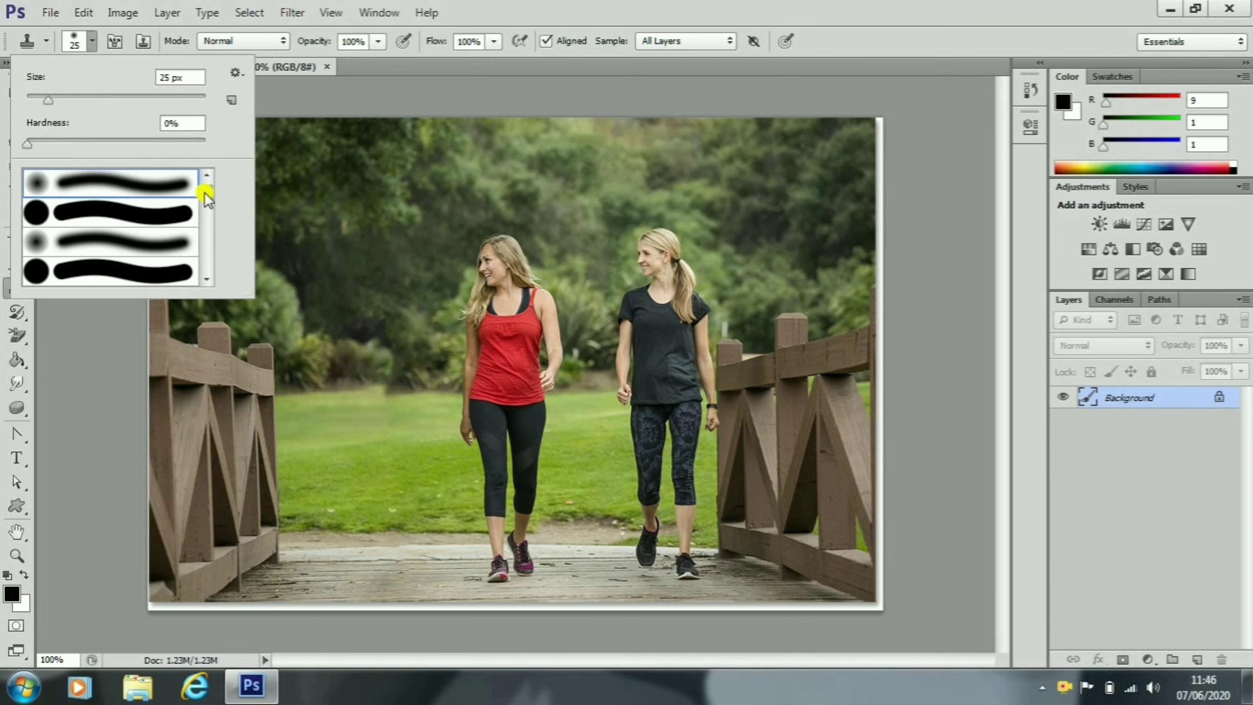
pyautogui.moveTo(206, 191)
pyautogui.mouseDown()
pyautogui.moveTo(212, 248)
pyautogui.moveTo(223, 208)
pyautogui.moveTo(214, 251)
pyautogui.moveTo(212, 190)
pyautogui.mouseUp()
pyautogui.moveTo(208, 195)
pyautogui.mouseDown()
pyautogui.moveTo(210, 206)
pyautogui.moveTo(208, 178)
pyautogui.mouseUp()
pyautogui.click(323, 153)
pyautogui.click(629, 275)
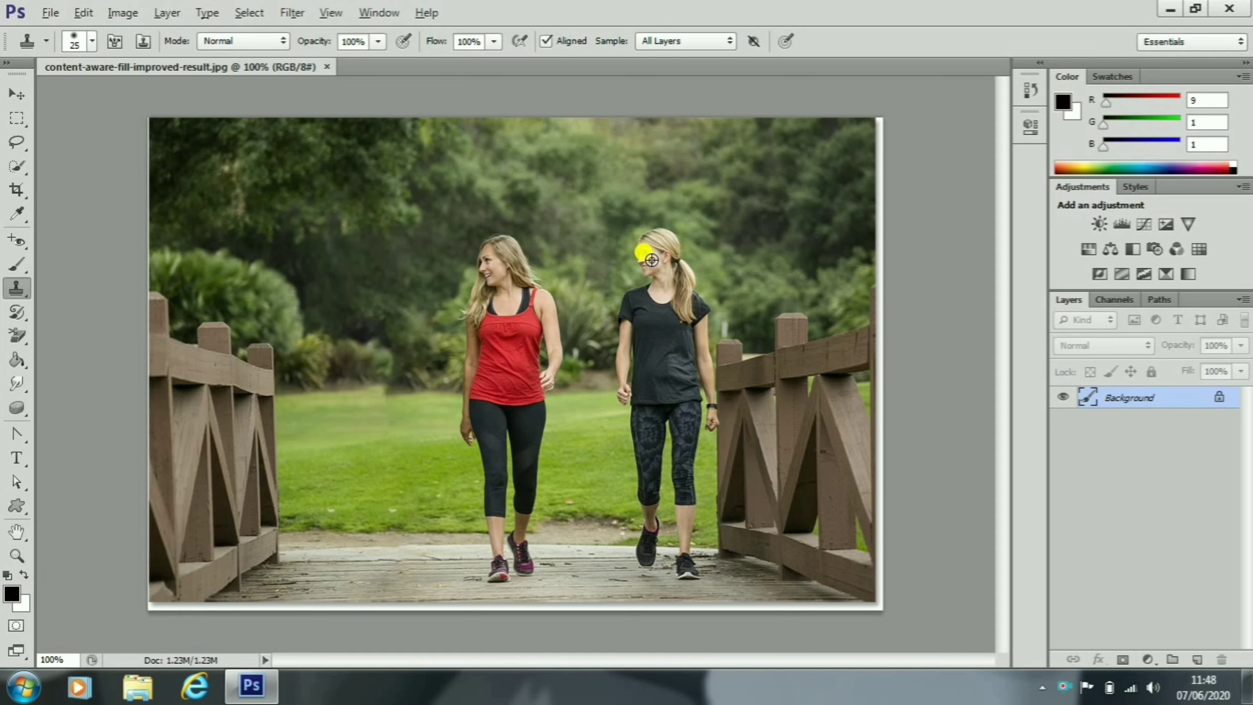
# Sample the face of the woman in black and clone her whole figure beside the woman in red, using an 80 px brush.
pyautogui.keyDown('alt'); pyautogui.click(652, 260); pyautogui.keyUp('alt')
pyautogui.press(']')
pyautogui.press(']')
pyautogui.press(']')
pyautogui.press(']')
pyautogui.press(']')
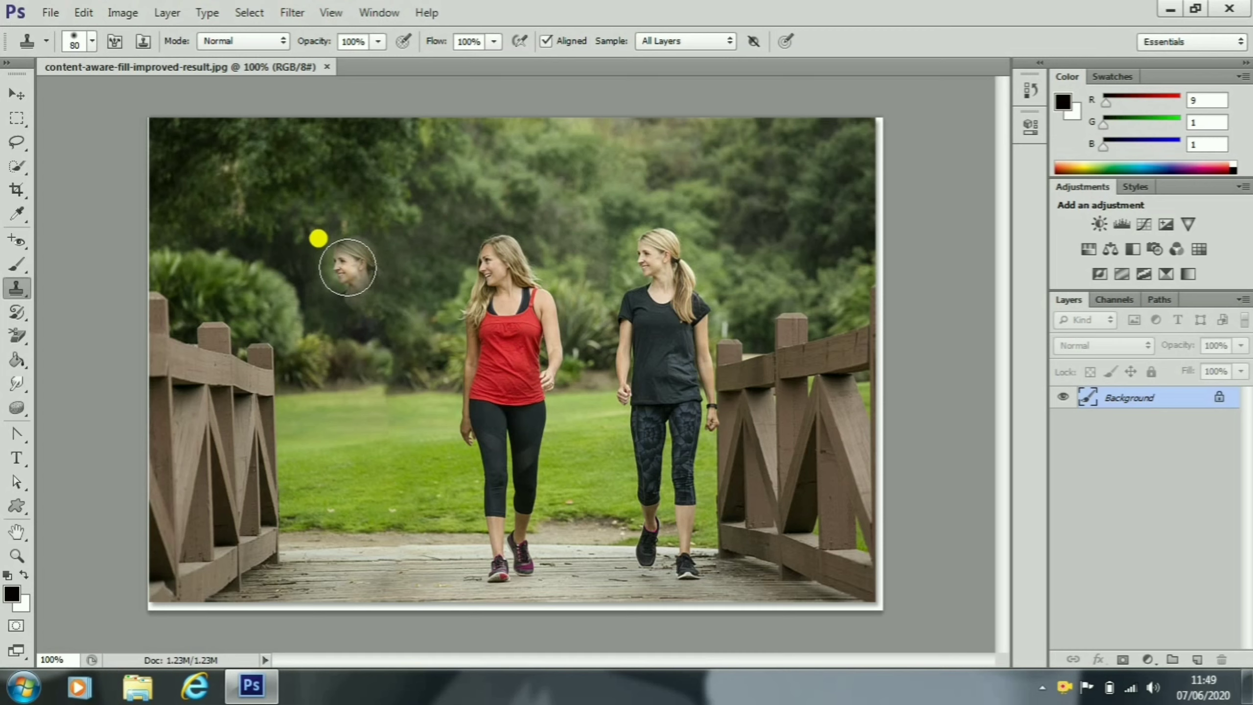
pyautogui.moveTo(347, 267)
pyautogui.mouseDown()
pyautogui.moveTo(373, 243)
pyautogui.moveTo(367, 401)
pyautogui.moveTo(408, 511)
pyautogui.moveTo(351, 568)
pyautogui.moveTo(320, 285)
pyautogui.moveTo(344, 259)
pyautogui.moveTo(333, 267)
pyautogui.moveTo(369, 263)
pyautogui.moveTo(377, 282)
pyautogui.moveTo(406, 426)
pyautogui.moveTo(407, 474)
pyautogui.moveTo(385, 497)
pyautogui.moveTo(386, 575)
pyautogui.mouseUp()
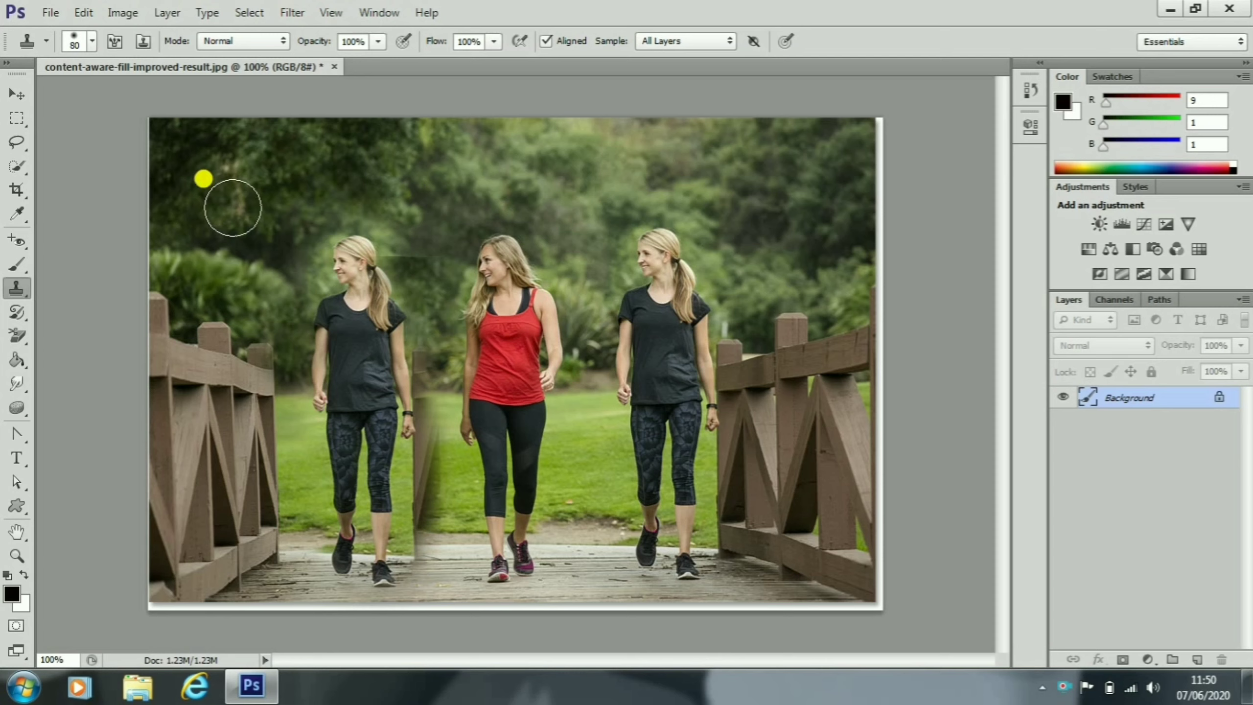
# Clone foliage over the stray railing between the duplicated woman and the woman in red.
pyautogui.moveTo(433, 479); pyautogui.dragTo(432, 499)
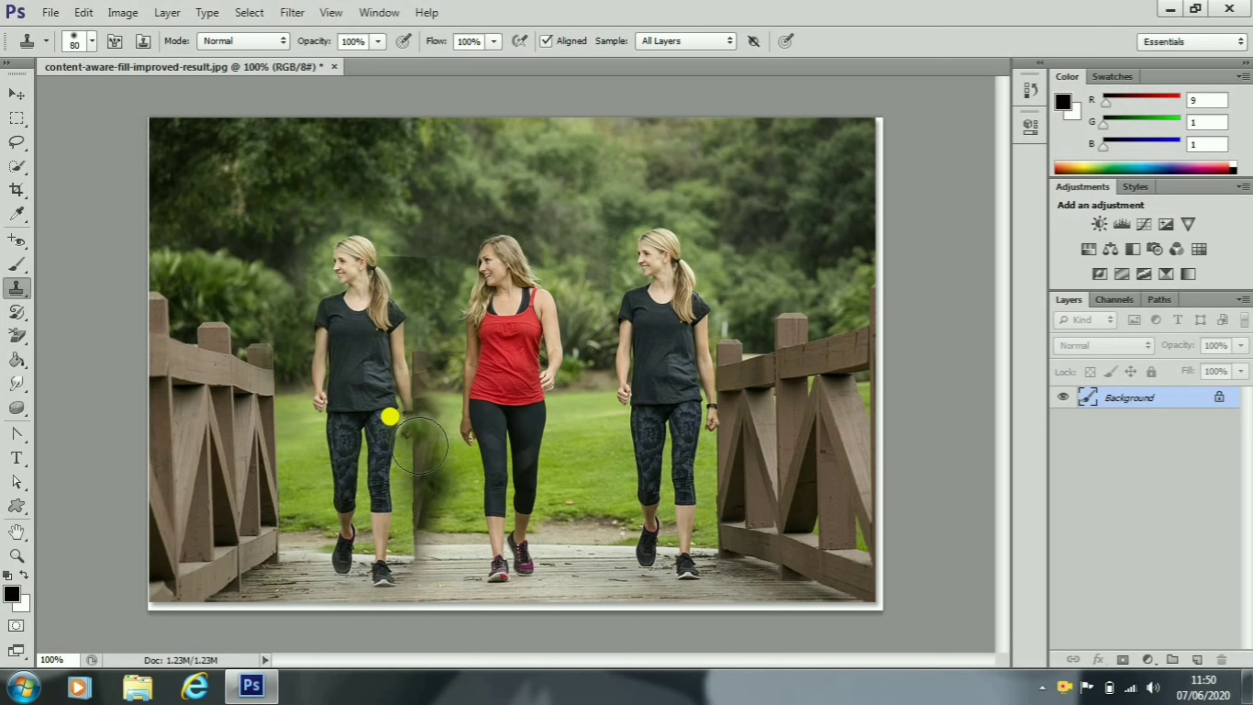
pyautogui.moveTo(425, 497)
pyautogui.mouseDown()
pyautogui.moveTo(427, 465)
pyautogui.moveTo(418, 524)
pyautogui.moveTo(434, 468)
pyautogui.moveTo(424, 370)
pyautogui.mouseUp()
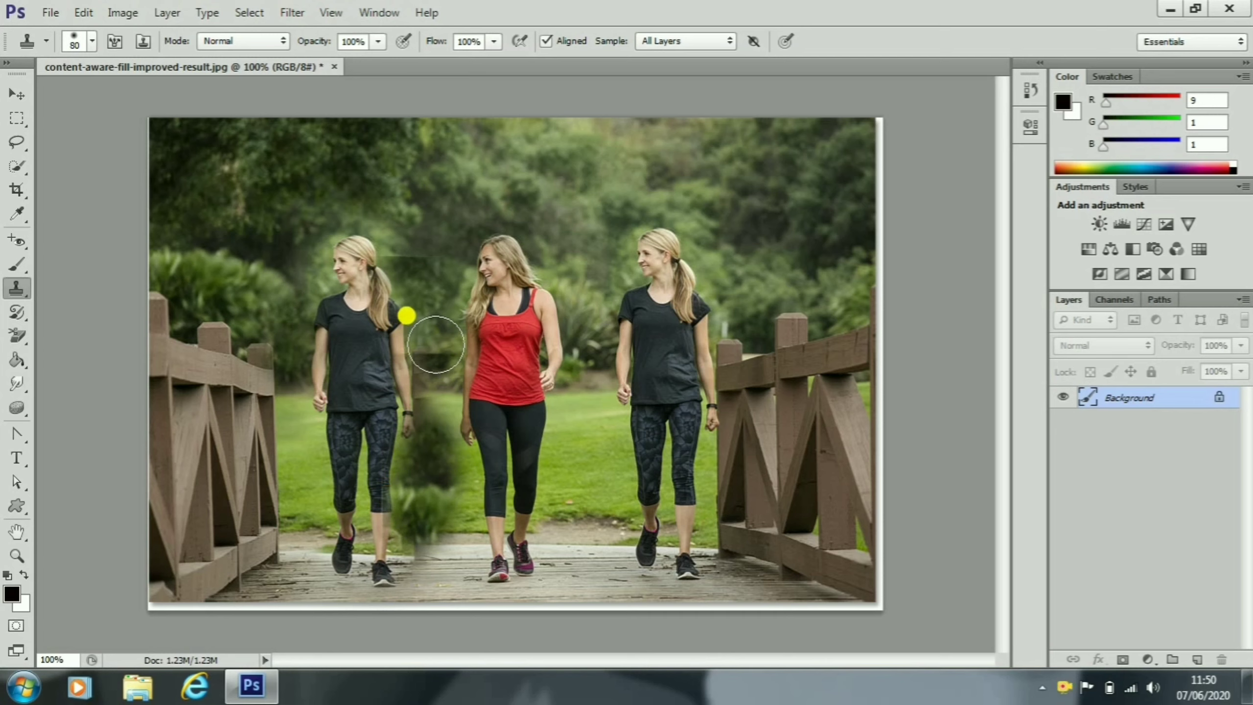
pyautogui.moveTo(421, 301); pyautogui.dragTo(438, 341)
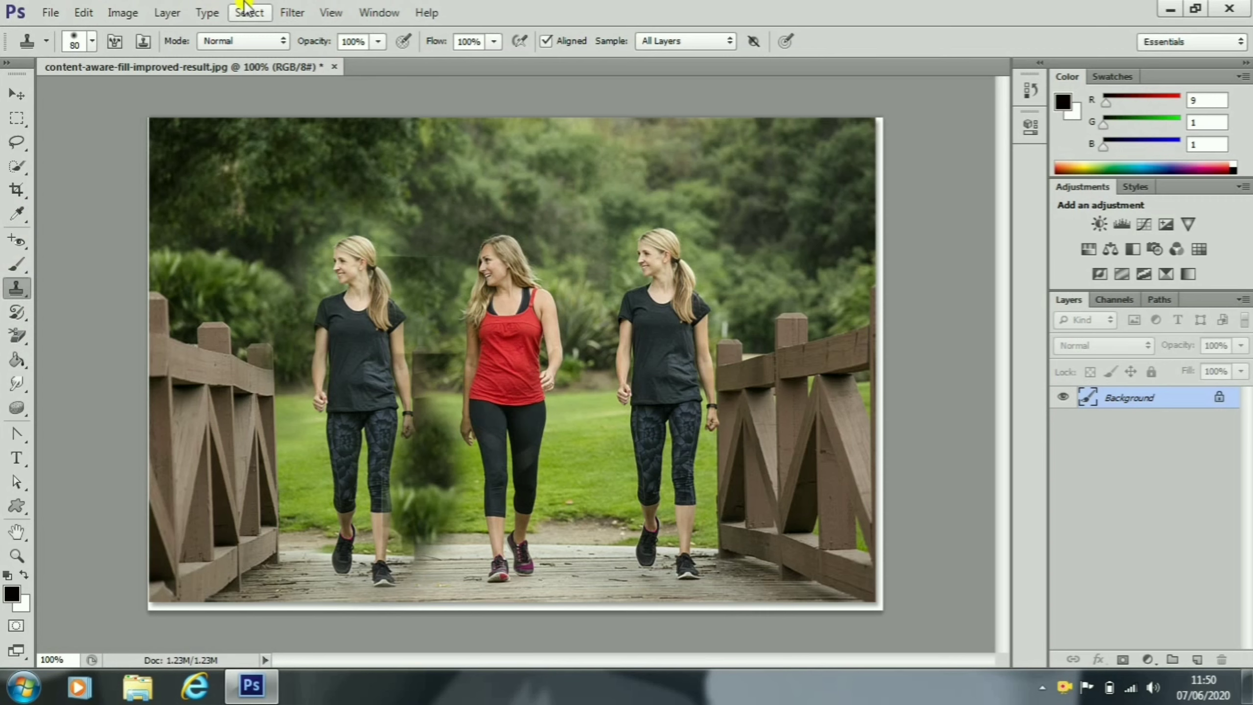
# Open the picture images (3) from the pictures ps folder.
pyautogui.click(49, 13)
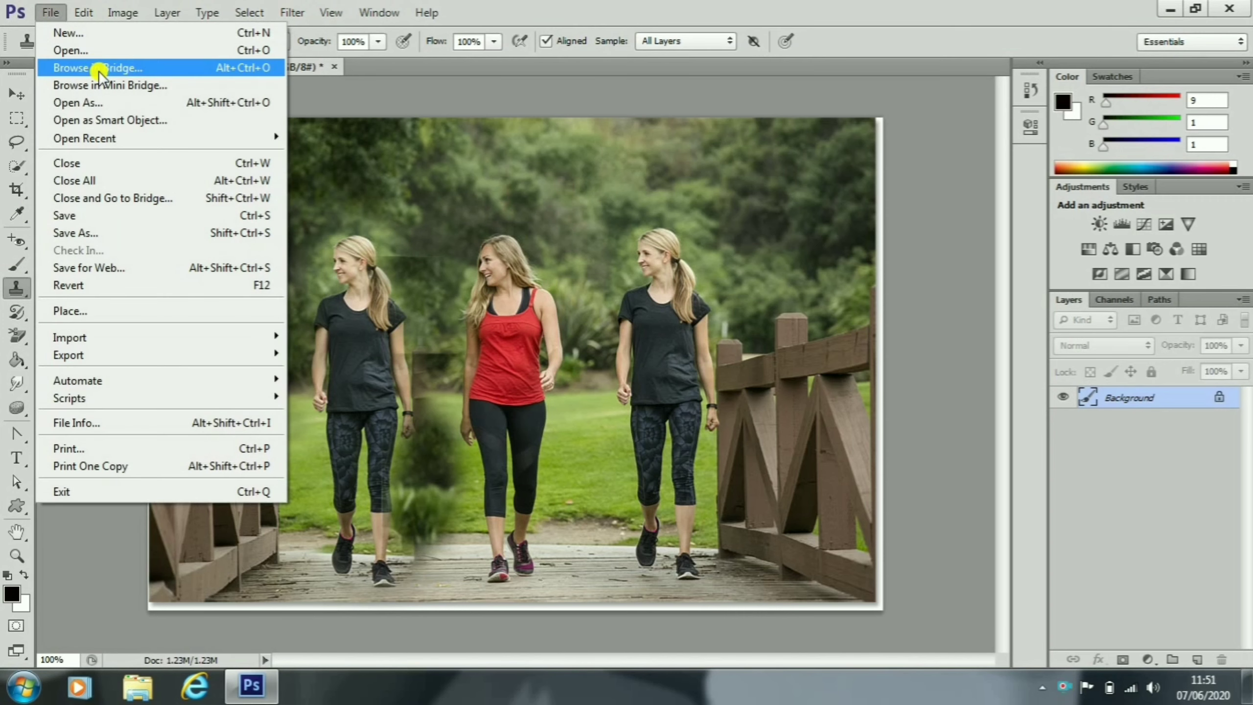
pyautogui.click(93, 49)
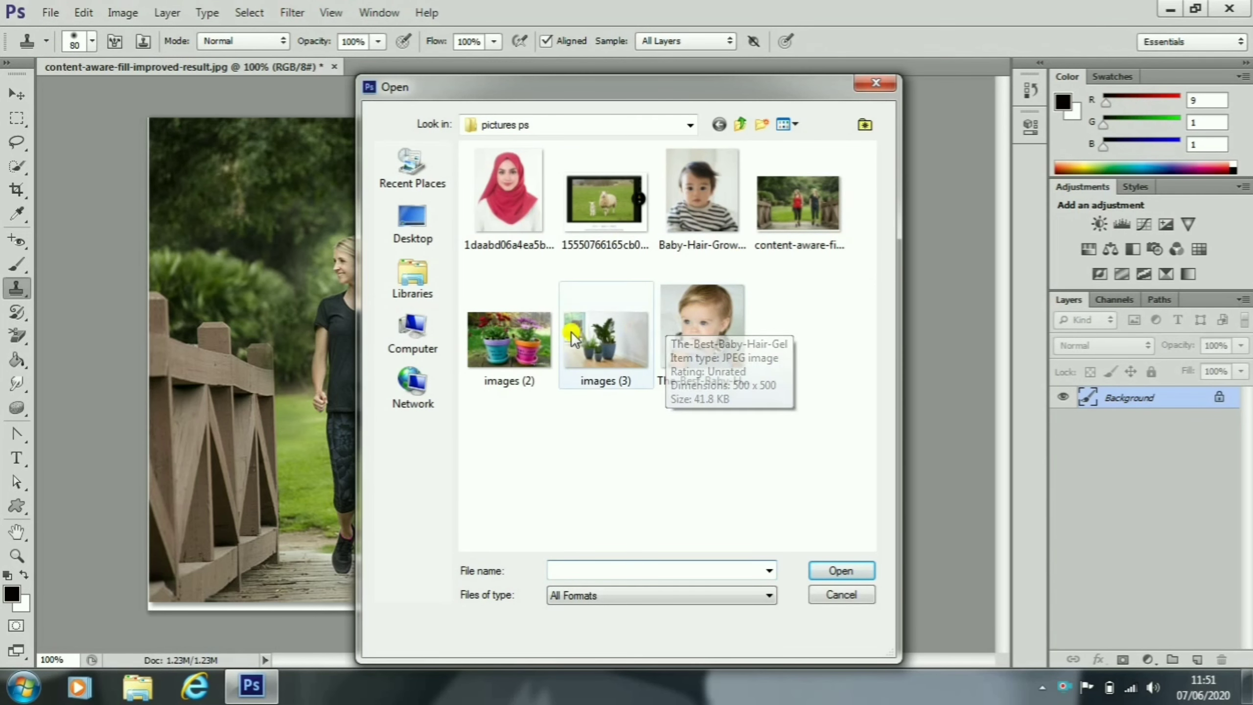
pyautogui.click(591, 341)
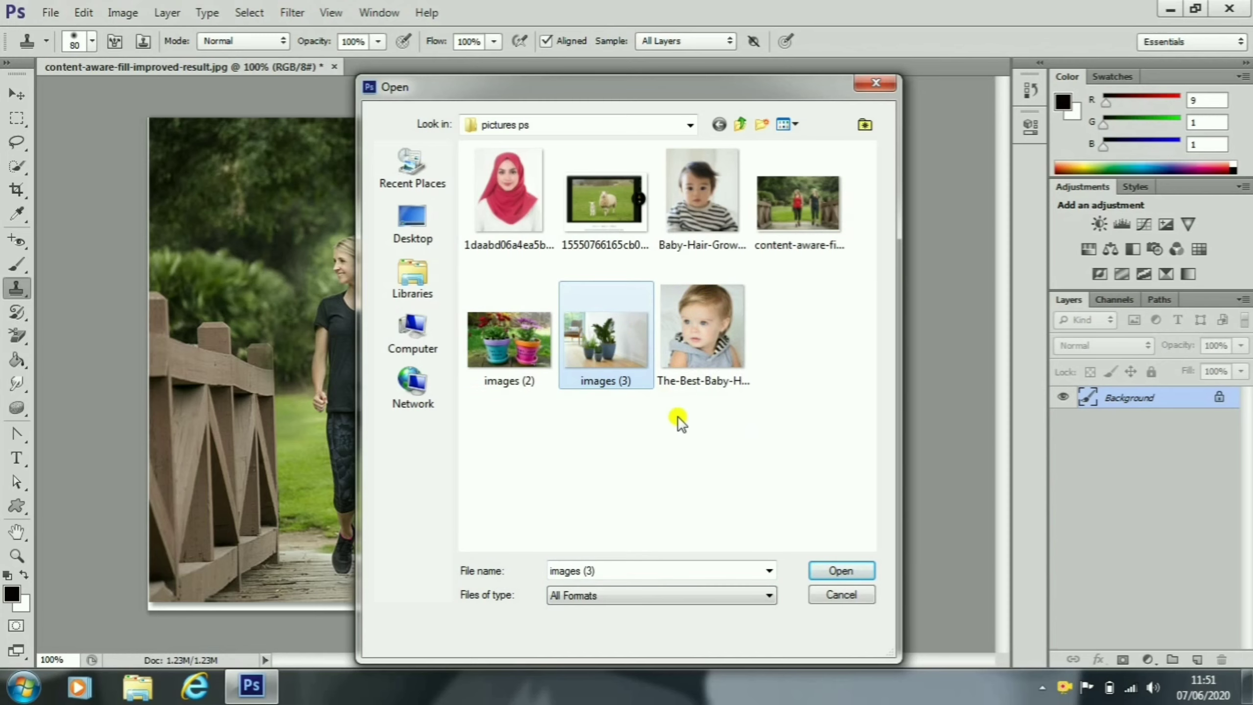
pyautogui.click(842, 571)
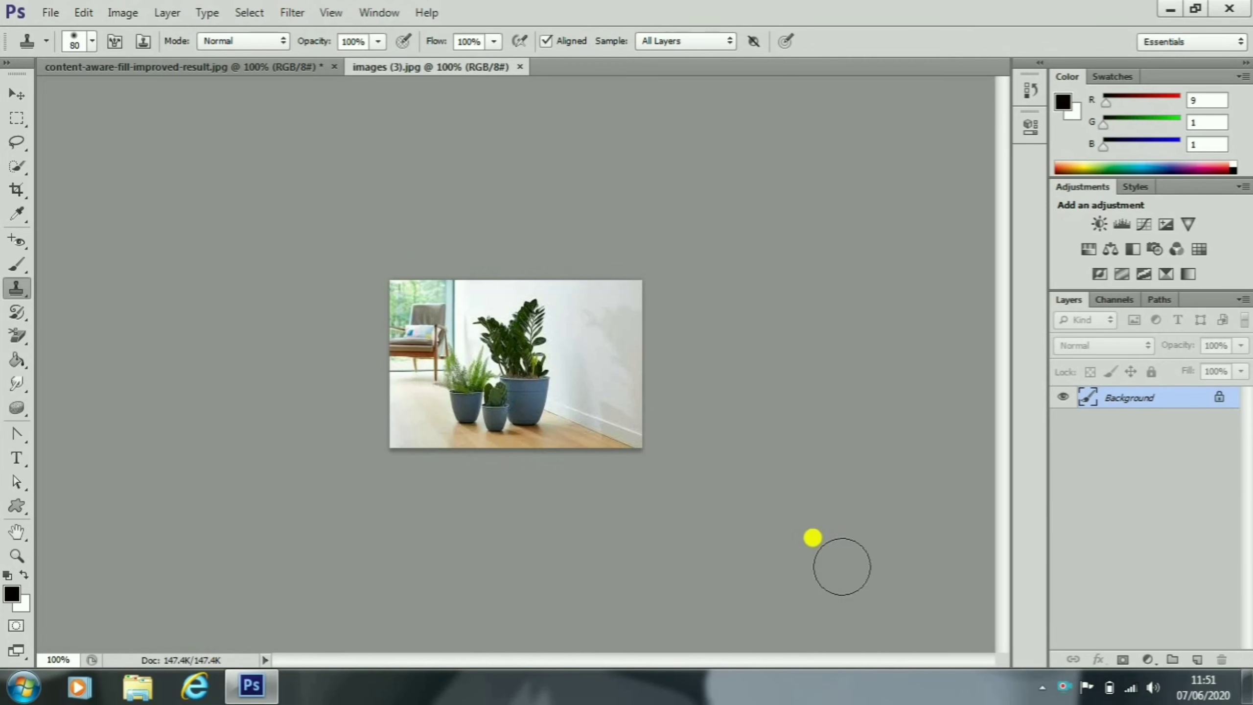
# Try a 150 px Clone Stamp brush on the plant picture, then set the brush size to 30 px.
pyautogui.hotkey('ctrl', '+')
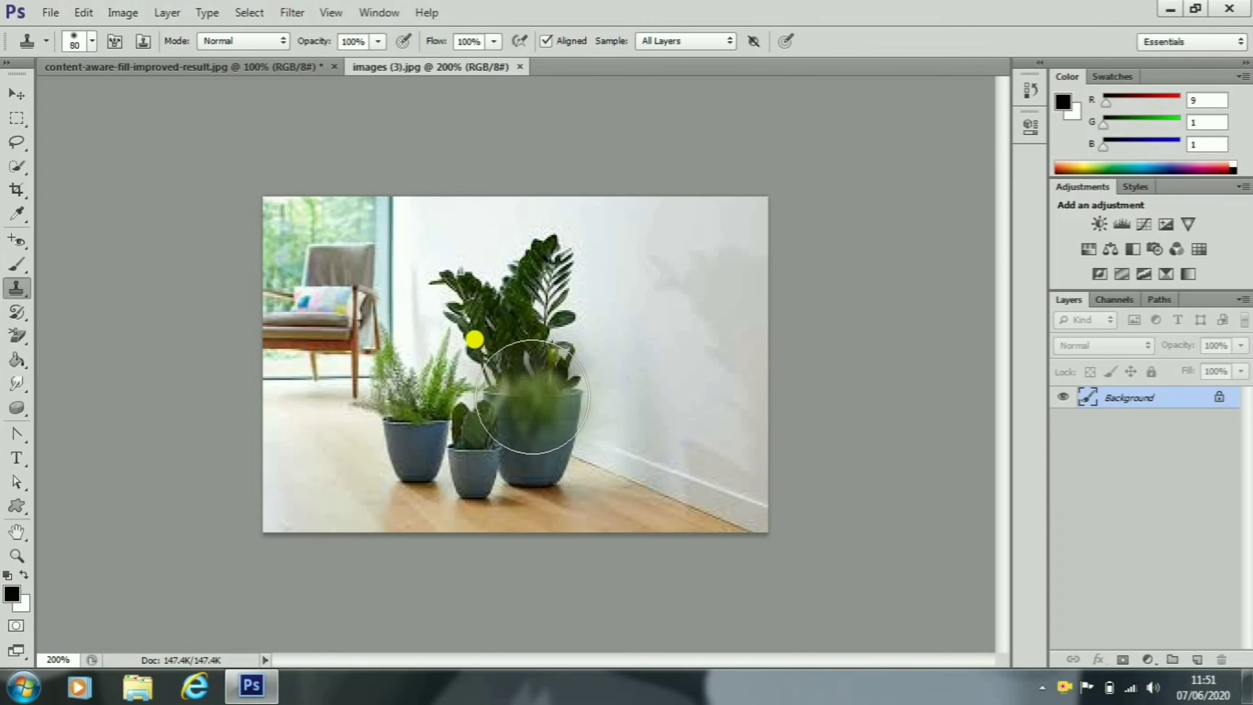
pyautogui.press(']')
pyautogui.press(']')
pyautogui.press(']')
pyautogui.press(']')
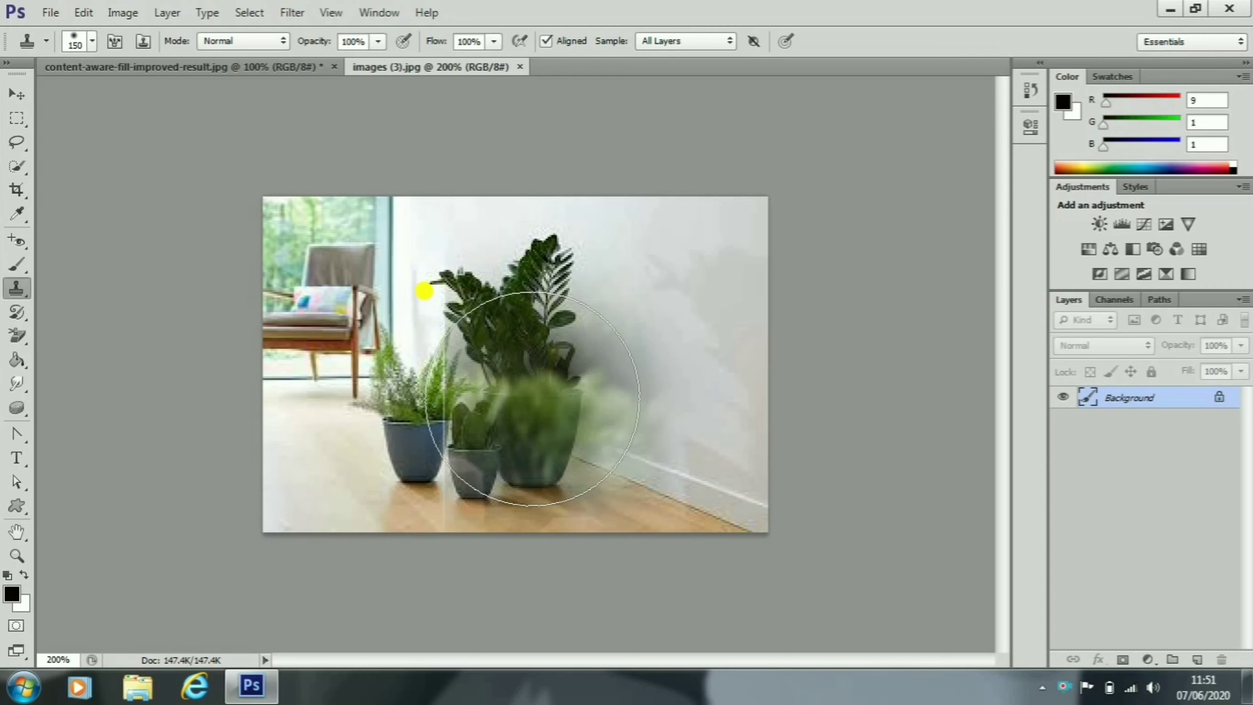
pyautogui.press('[')
pyautogui.press('[')
pyautogui.press('[')
pyautogui.press('[')
pyautogui.press('[')
pyautogui.press('[')
pyautogui.press('[')
pyautogui.press('[')
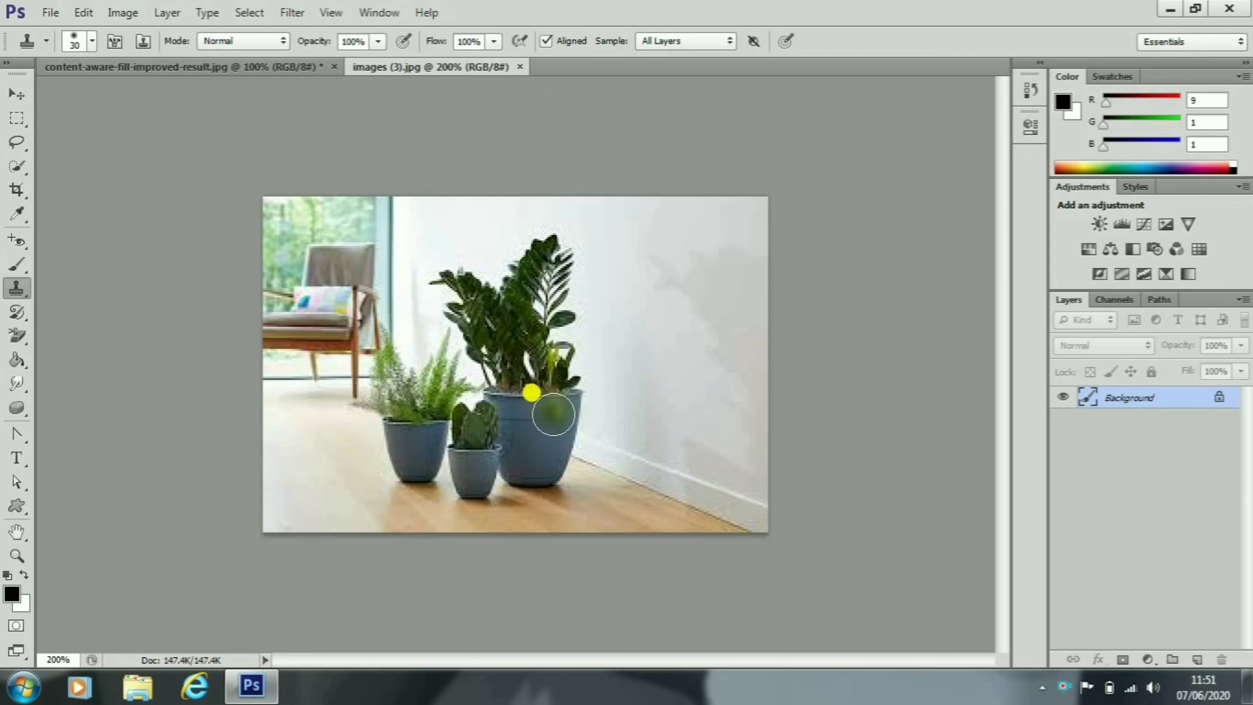
# Sample the large blue pot and clone it with its plant and neighbouring pots onto the empty wall and floor area beside it.
pyautogui.press('alt')
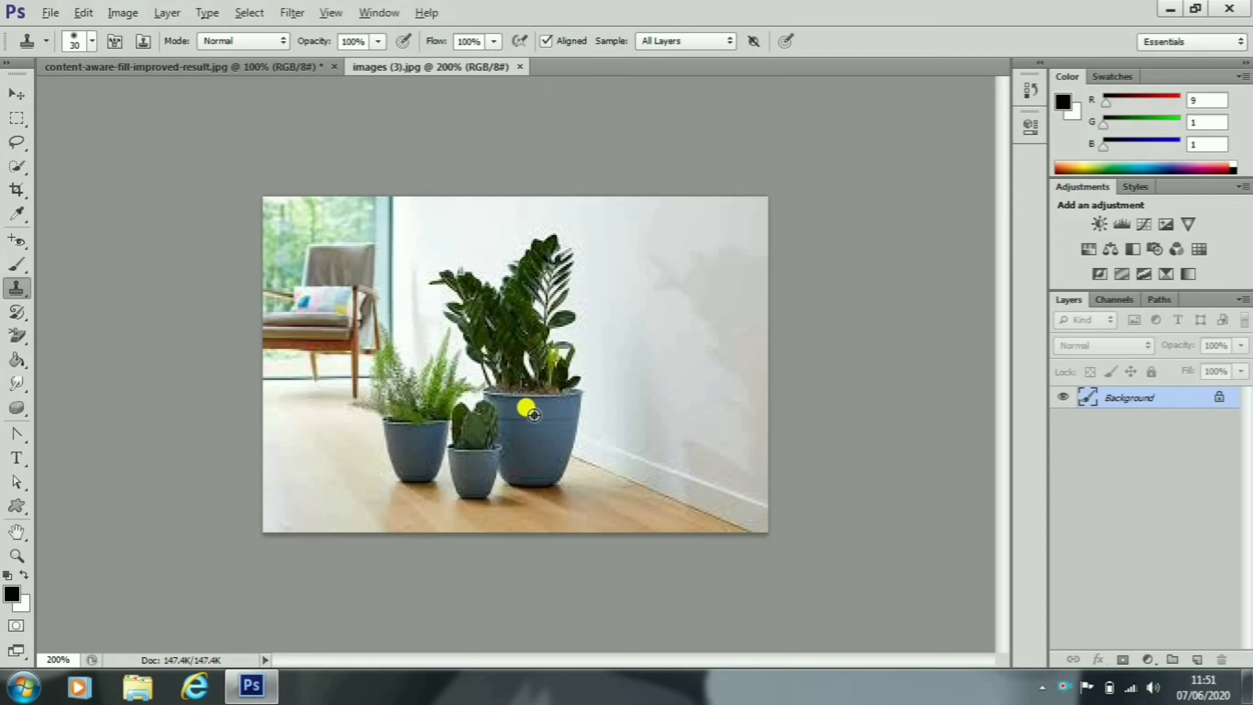
pyautogui.keyDown('alt'); pyautogui.click(535, 415); pyautogui.keyUp('alt')
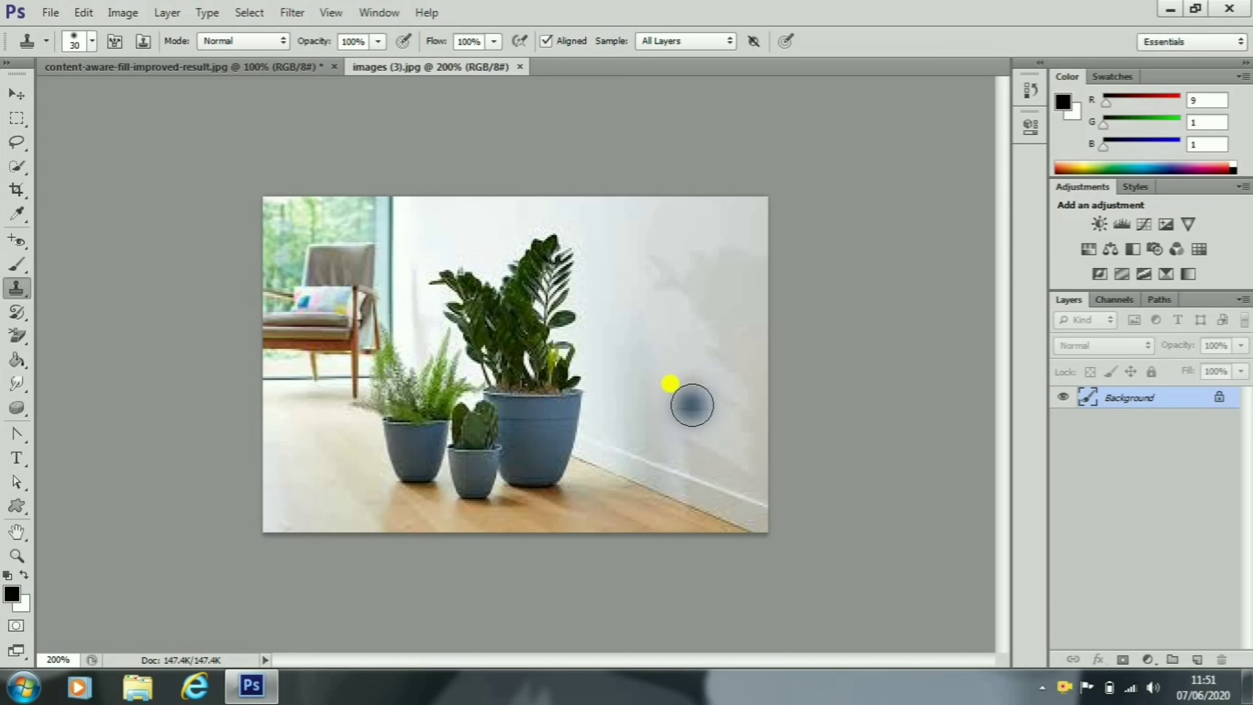
pyautogui.moveTo(696, 408)
pyautogui.mouseDown()
pyautogui.moveTo(712, 438)
pyautogui.moveTo(712, 510)
pyautogui.moveTo(663, 508)
pyautogui.moveTo(659, 456)
pyautogui.moveTo(677, 415)
pyautogui.moveTo(657, 483)
pyautogui.moveTo(639, 384)
pyautogui.moveTo(682, 275)
pyautogui.moveTo(714, 404)
pyautogui.moveTo(723, 309)
pyautogui.moveTo(704, 264)
pyautogui.moveTo(639, 299)
pyautogui.moveTo(644, 471)
pyautogui.moveTo(702, 490)
pyautogui.moveTo(739, 474)
pyautogui.moveTo(612, 471)
pyautogui.moveTo(619, 290)
pyautogui.moveTo(595, 478)
pyautogui.moveTo(616, 434)
pyautogui.moveTo(617, 455)
pyautogui.moveTo(609, 480)
pyautogui.moveTo(584, 489)
pyautogui.moveTo(587, 445)
pyautogui.moveTo(595, 477)
pyautogui.moveTo(635, 481)
pyautogui.moveTo(695, 439)
pyautogui.moveTo(723, 329)
pyautogui.moveTo(715, 260)
pyautogui.moveTo(690, 247)
pyautogui.moveTo(642, 265)
pyautogui.moveTo(632, 362)
pyautogui.moveTo(701, 415)
pyautogui.moveTo(705, 490)
pyautogui.moveTo(661, 496)
pyautogui.mouseUp()
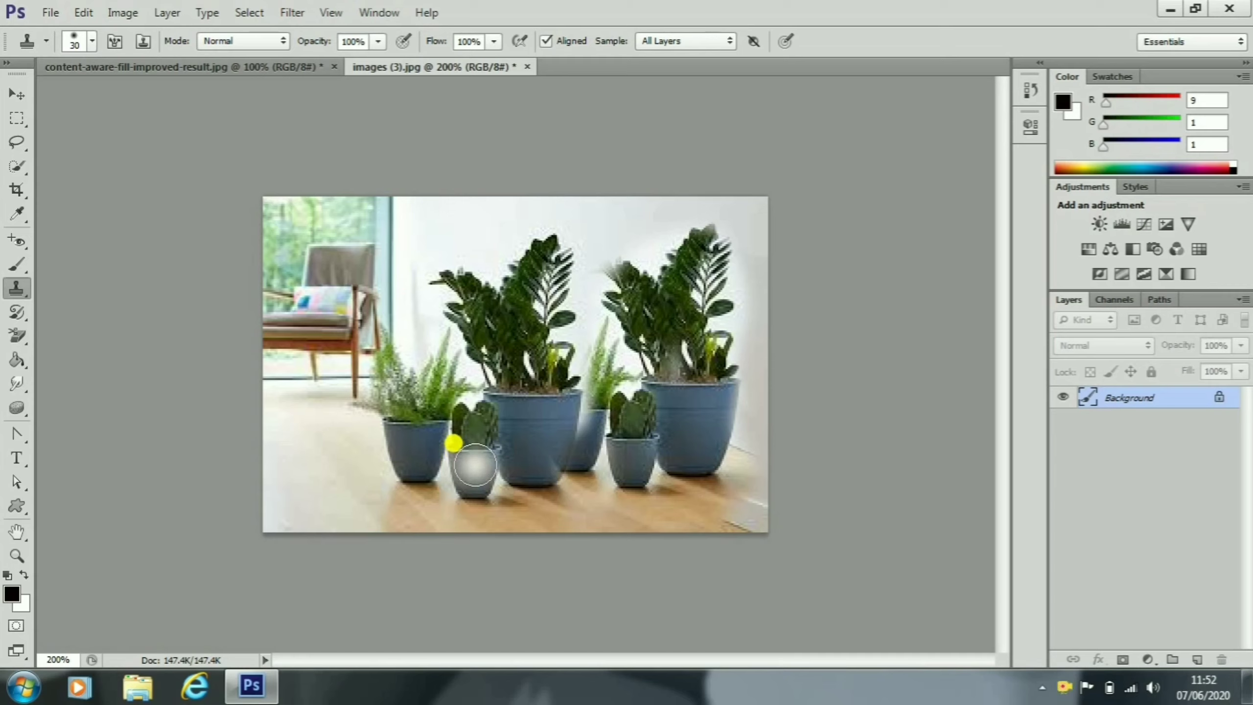
# Sample the small cactus pot and clone it onto the floor in the picture's lower-left corner.
pyautogui.keyDown('alt'); pyautogui.click(476, 467); pyautogui.keyUp('alt')
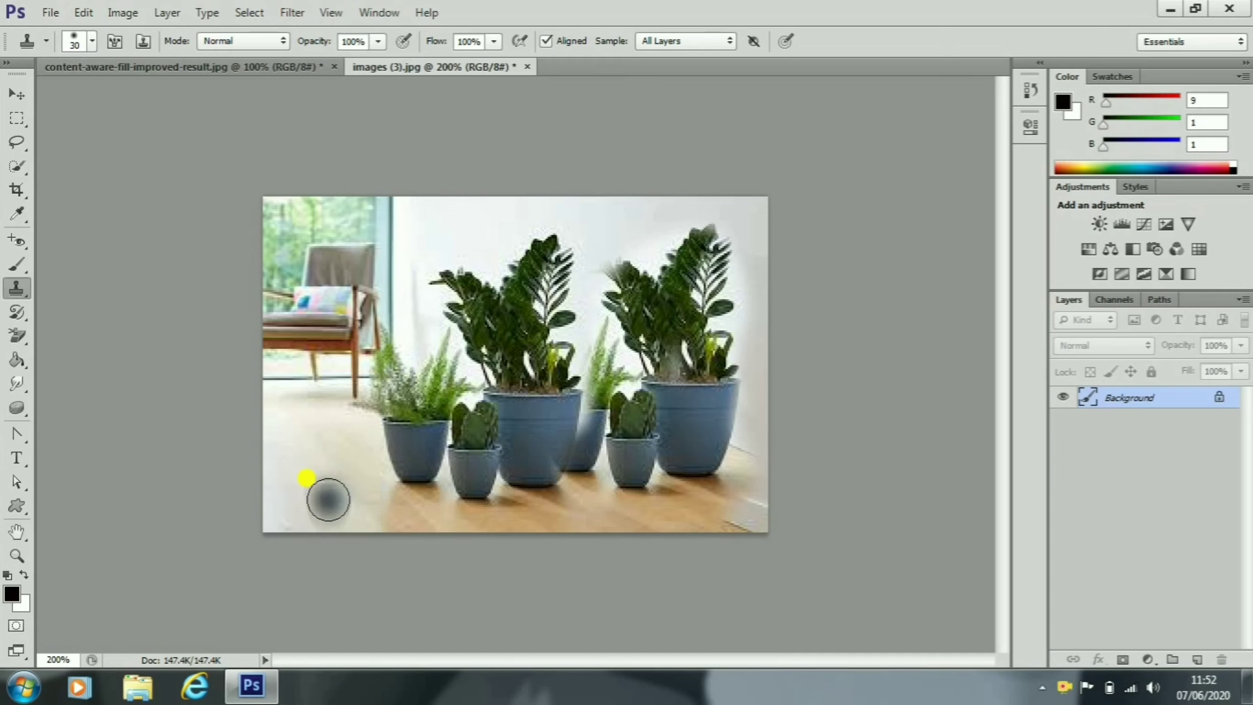
pyautogui.moveTo(290, 507)
pyautogui.mouseDown()
pyautogui.moveTo(291, 452)
pyautogui.moveTo(293, 500)
pyautogui.mouseUp()
pyautogui.moveTo(285, 511)
pyautogui.mouseDown()
pyautogui.moveTo(283, 462)
pyautogui.moveTo(297, 464)
pyautogui.moveTo(296, 514)
pyautogui.mouseUp()
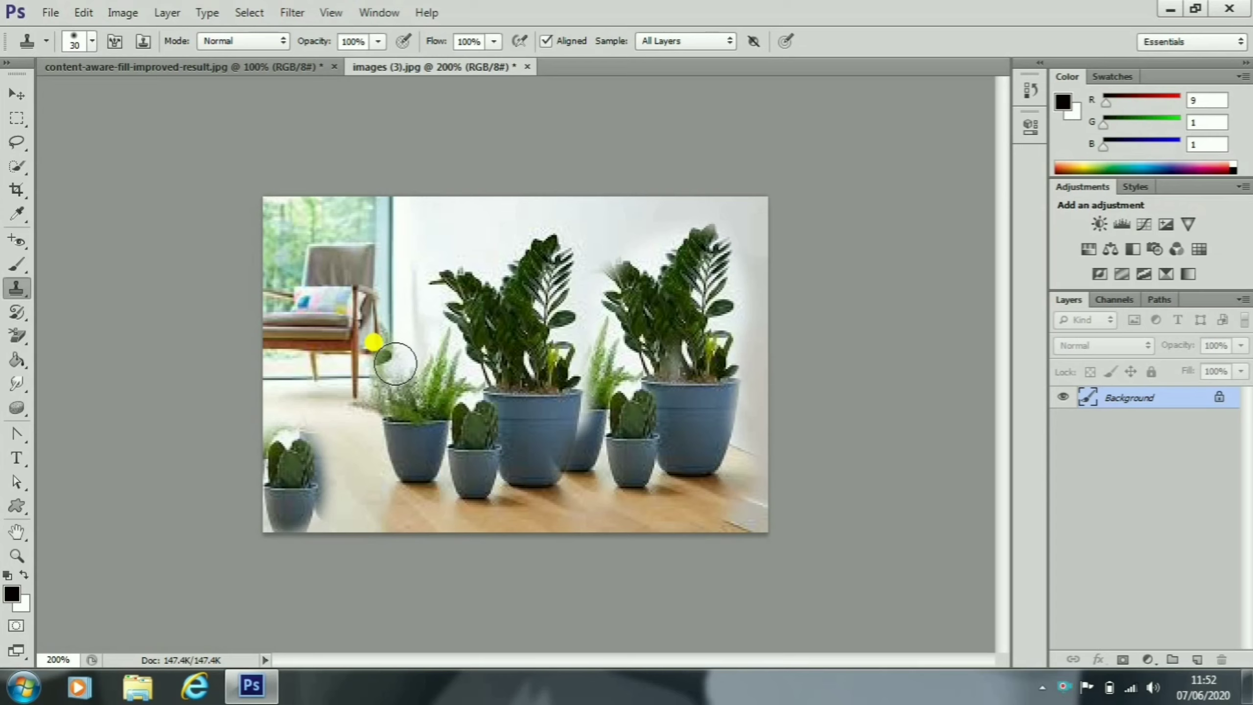
# Open the picture images (2) from the pictures ps folder.
pyautogui.click(45, 16)
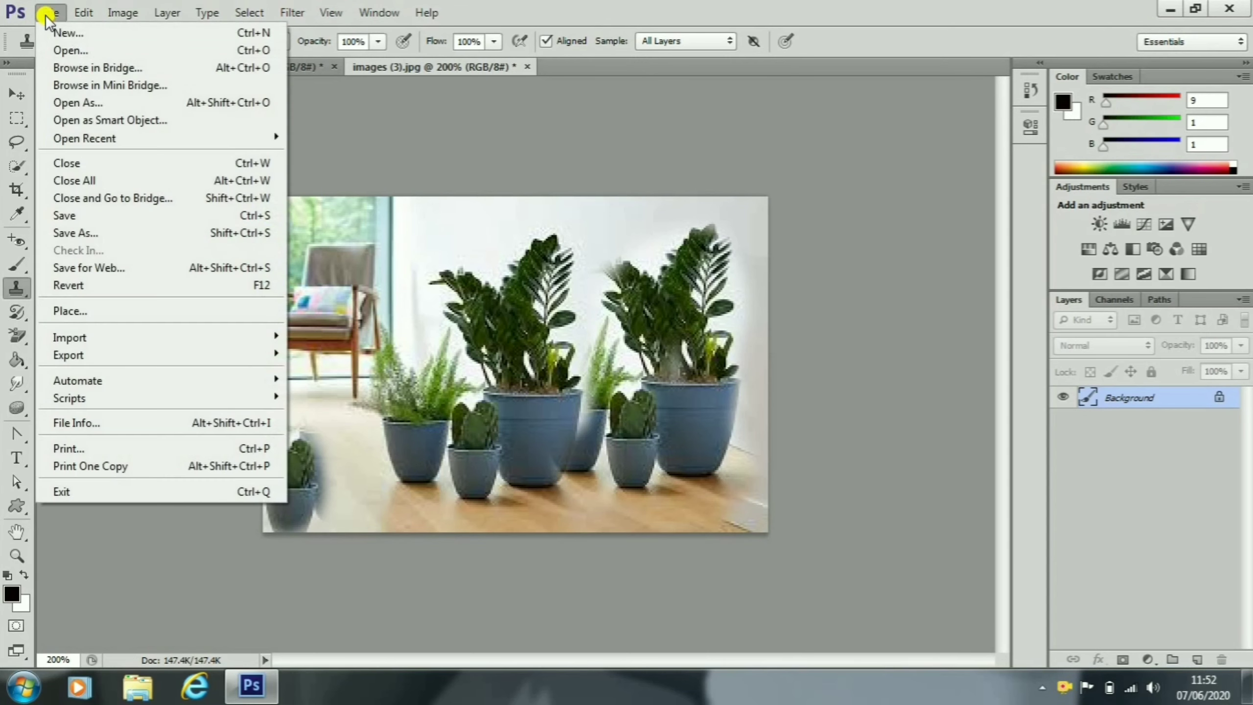
pyautogui.click(73, 47)
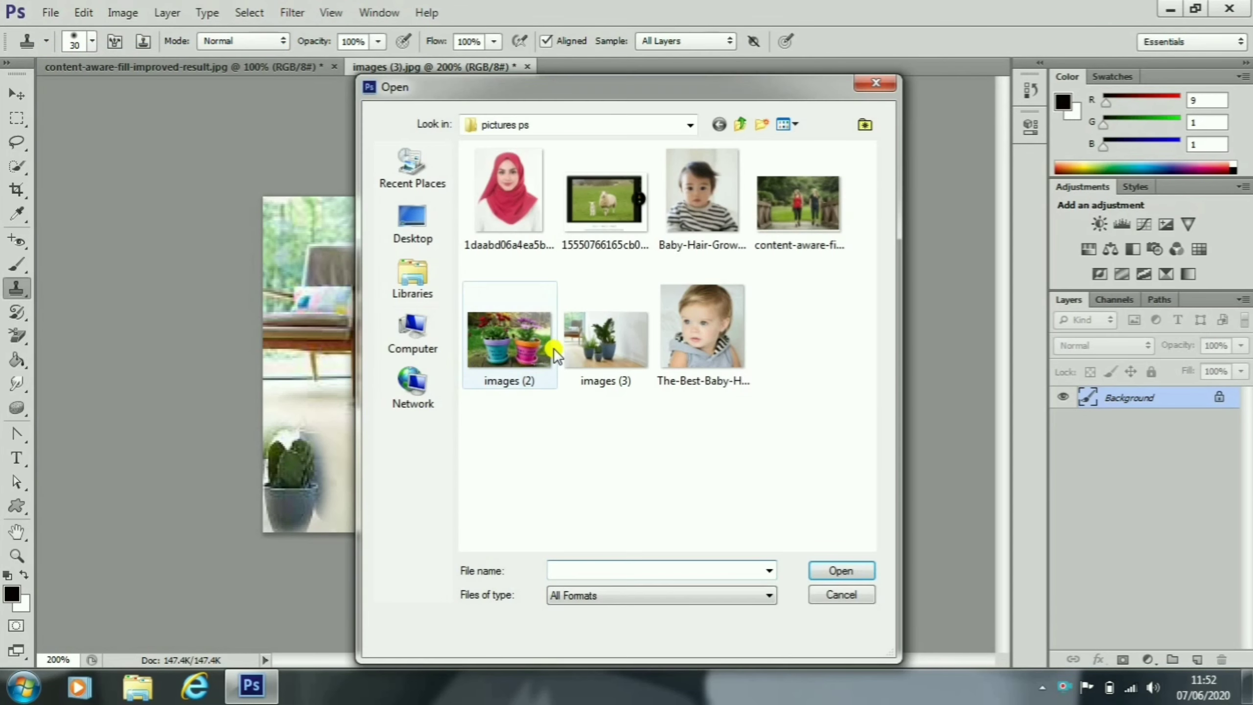
pyautogui.click(540, 341)
pyautogui.click(834, 572)
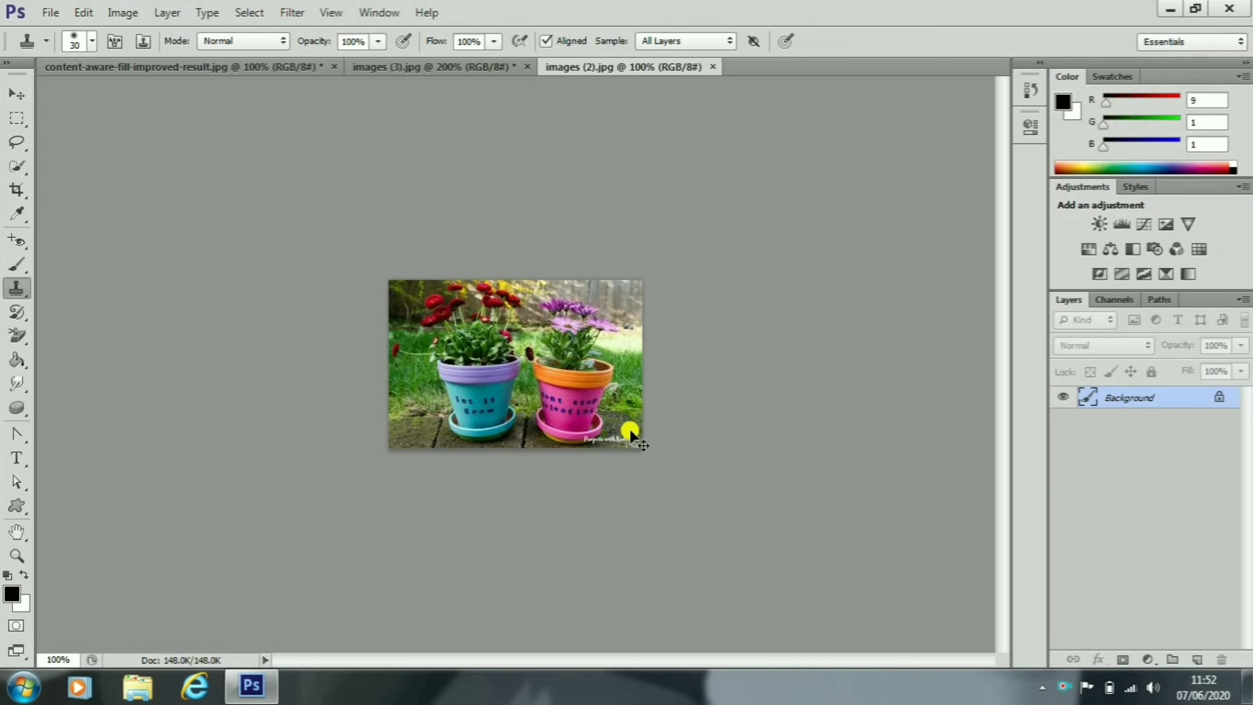
# Sample the pink pot below its orange rim and clone it with its purple flowers along the picture's left edge.
pyautogui.hotkey('ctrl', '+')
pyautogui.hotkey('ctrl', '+')
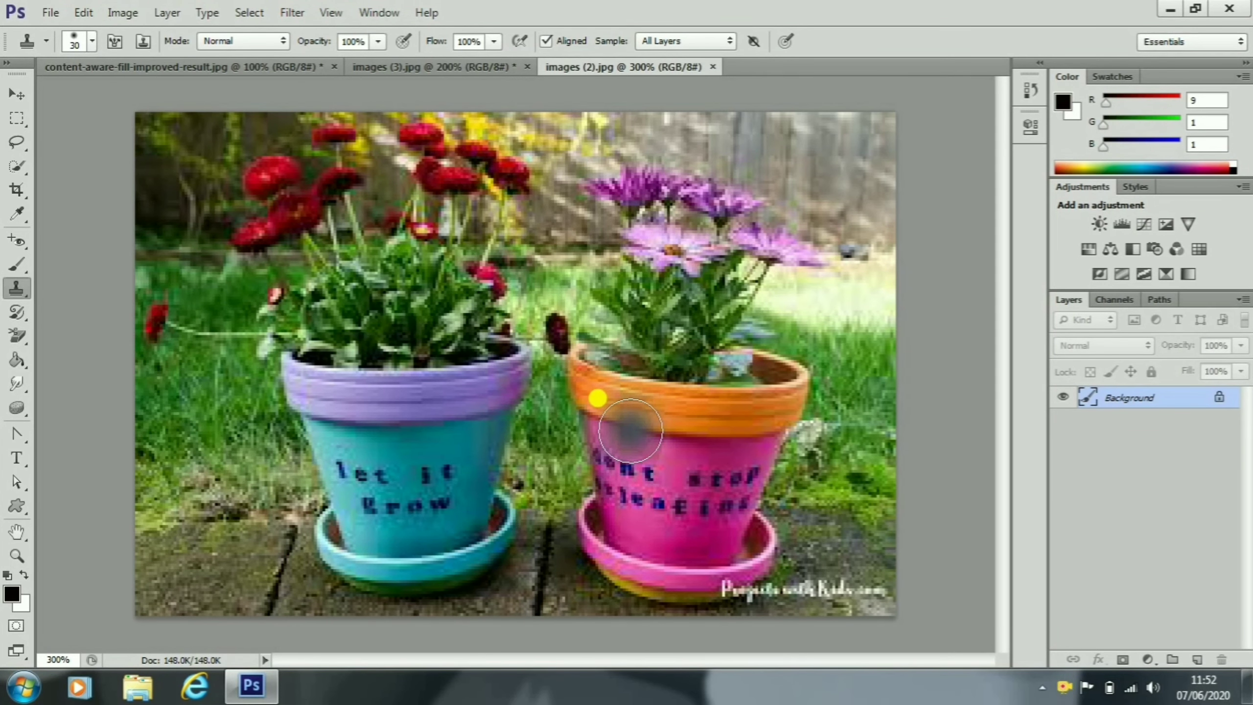
pyautogui.hotkey('ctrl', '-')
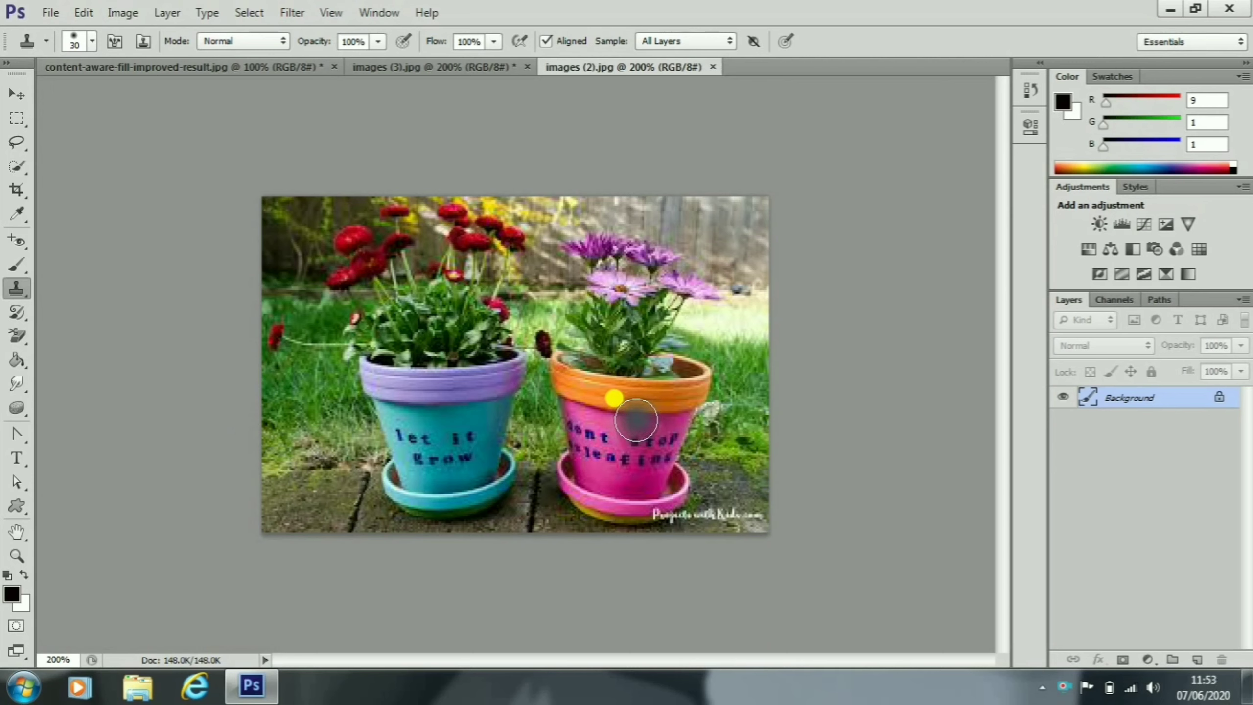
pyautogui.press('alt')
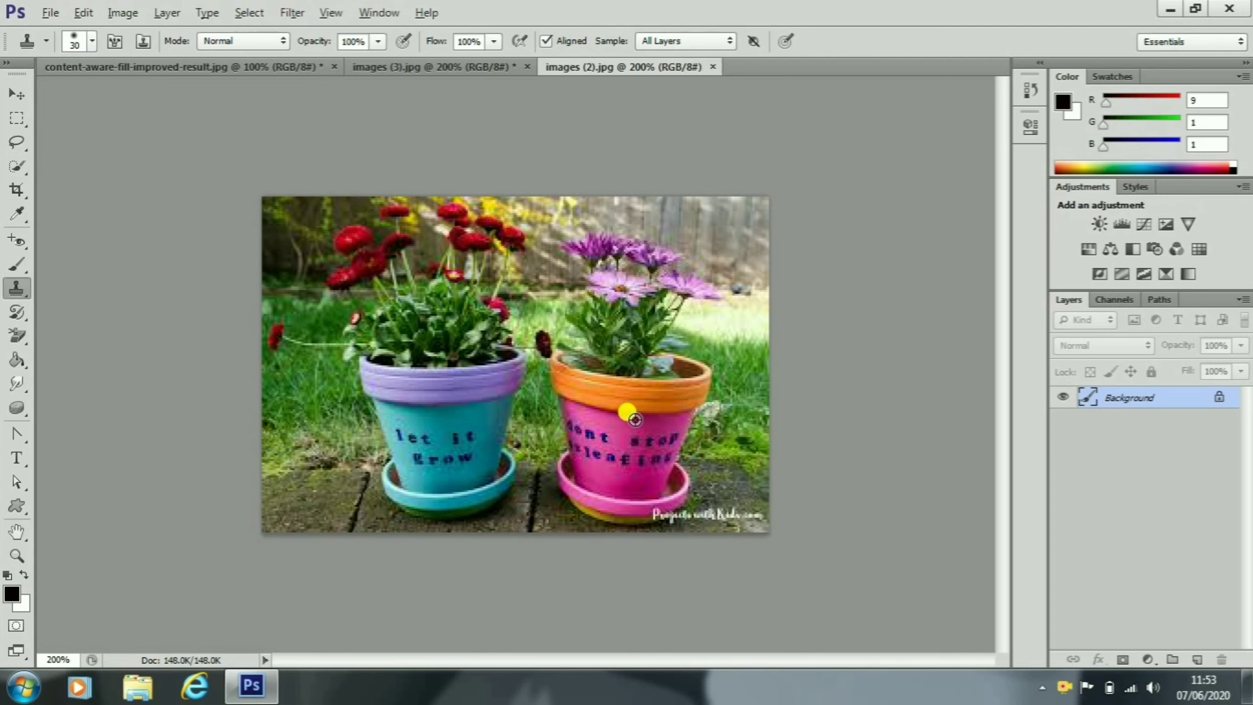
pyautogui.keyDown('alt'); pyautogui.click(635, 419); pyautogui.keyUp('alt')
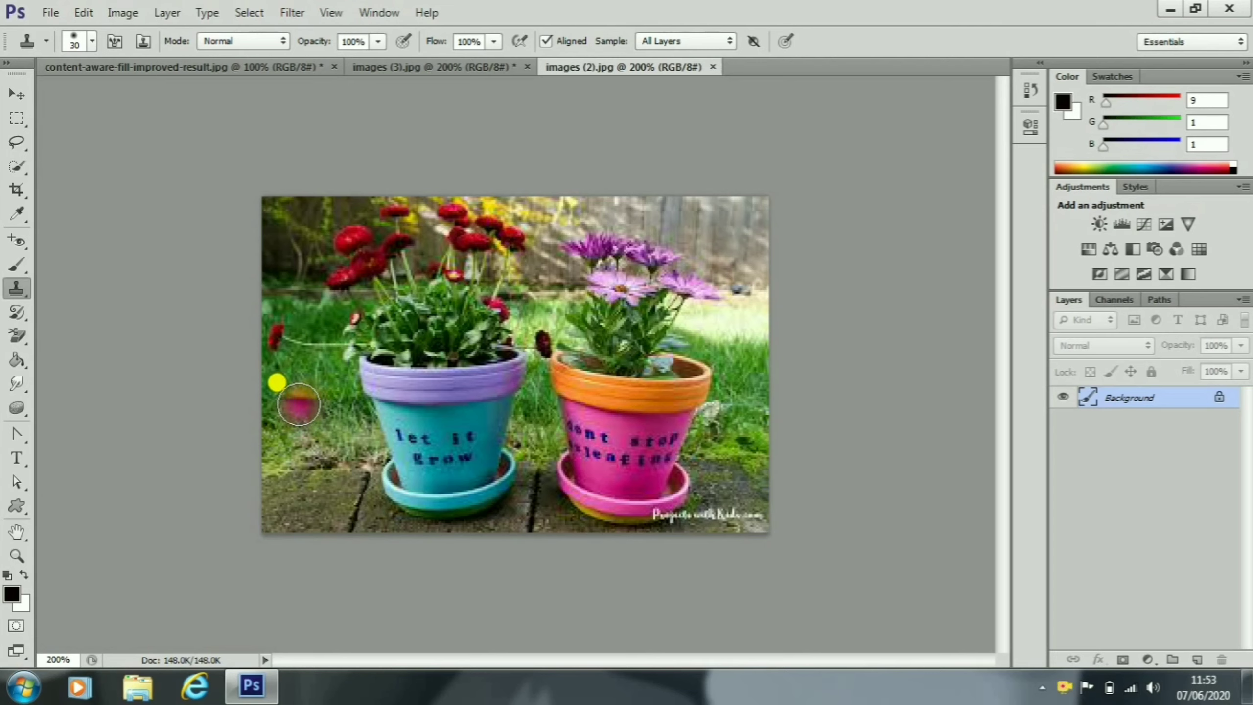
pyautogui.moveTo(297, 370)
pyautogui.mouseDown()
pyautogui.moveTo(286, 402)
pyautogui.moveTo(322, 407)
pyautogui.moveTo(331, 365)
pyautogui.moveTo(346, 476)
pyautogui.moveTo(300, 478)
pyautogui.moveTo(283, 443)
pyautogui.moveTo(287, 304)
pyautogui.moveTo(336, 327)
pyautogui.moveTo(336, 305)
pyautogui.moveTo(296, 289)
pyautogui.moveTo(296, 249)
pyautogui.moveTo(300, 326)
pyautogui.moveTo(319, 269)
pyautogui.moveTo(335, 320)
pyautogui.moveTo(339, 445)
pyautogui.moveTo(291, 478)
pyautogui.moveTo(275, 472)
pyautogui.moveTo(268, 433)
pyautogui.moveTo(320, 243)
pyautogui.moveTo(266, 249)
pyautogui.moveTo(313, 462)
pyautogui.moveTo(277, 469)
pyautogui.moveTo(332, 448)
pyautogui.moveTo(320, 248)
pyautogui.moveTo(298, 216)
pyautogui.moveTo(353, 222)
pyautogui.moveTo(274, 187)
pyautogui.moveTo(296, 210)
pyautogui.mouseUp()
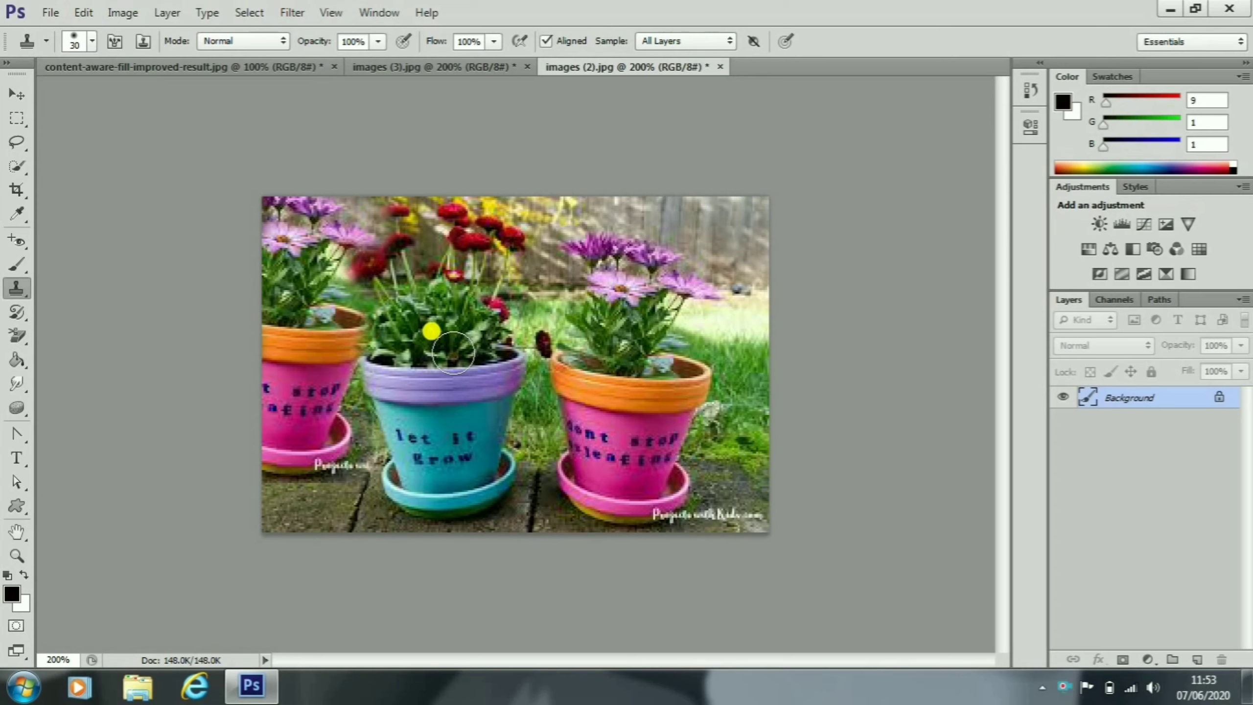
# Sample the blue pot below its purple rim and clone it along the right edge of the images (2) picture.
pyautogui.moveTo(453, 352); pyautogui.dragTo(449, 405)
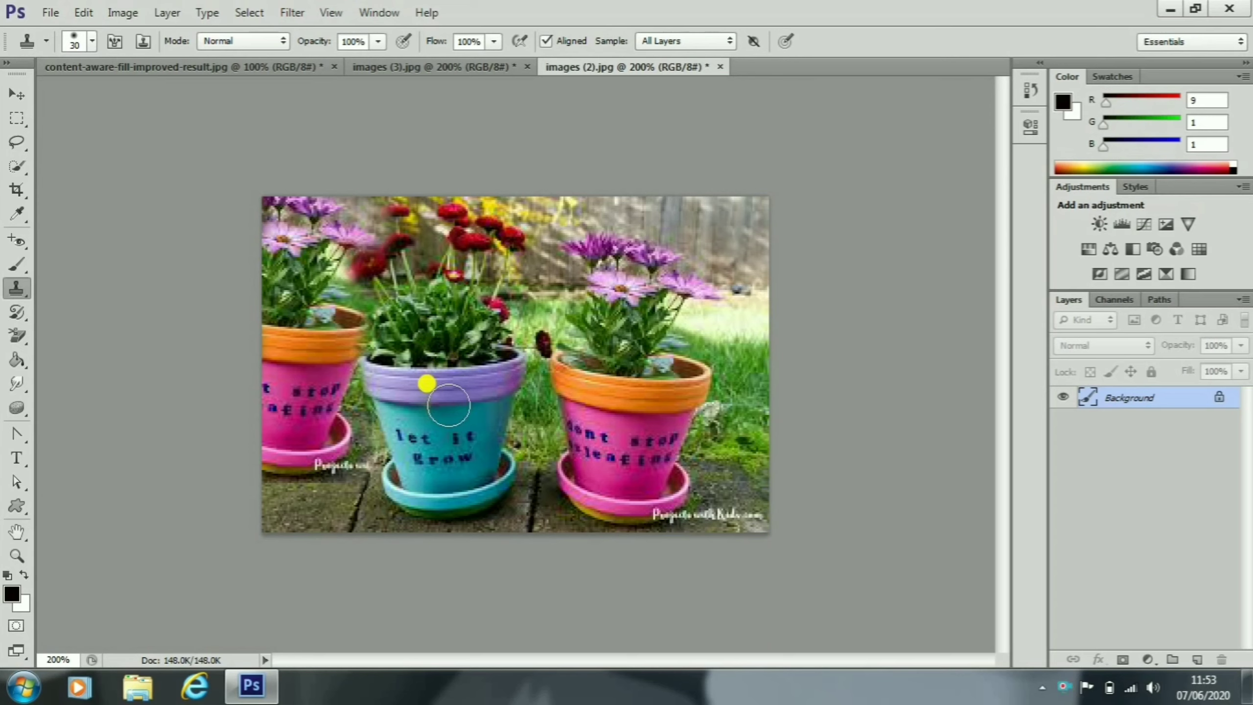
pyautogui.keyDown('alt'); pyautogui.click(448, 405); pyautogui.keyUp('alt')
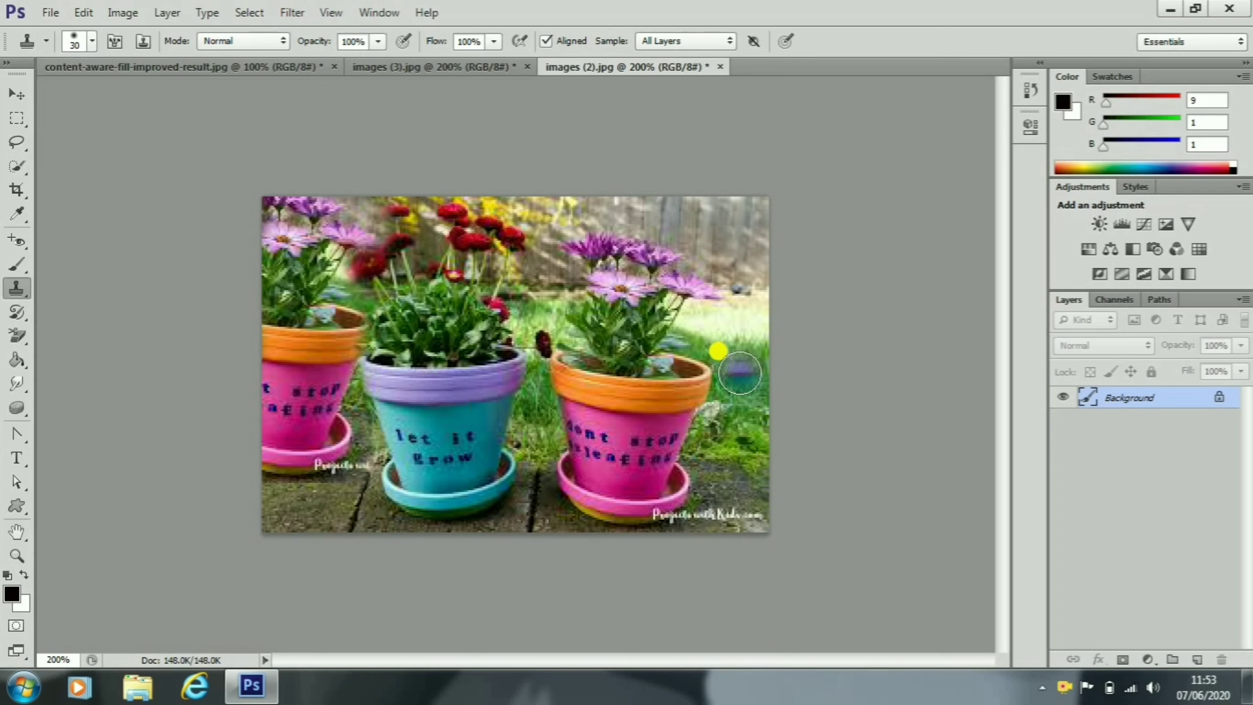
pyautogui.moveTo(741, 365)
pyautogui.mouseDown()
pyautogui.moveTo(753, 460)
pyautogui.moveTo(736, 389)
pyautogui.moveTo(718, 431)
pyautogui.moveTo(750, 294)
pyautogui.moveTo(726, 284)
pyautogui.moveTo(703, 321)
pyautogui.moveTo(700, 299)
pyautogui.moveTo(733, 493)
pyautogui.moveTo(716, 459)
pyautogui.moveTo(786, 395)
pyautogui.moveTo(716, 215)
pyautogui.moveTo(667, 357)
pyautogui.moveTo(701, 319)
pyautogui.moveTo(733, 218)
pyautogui.moveTo(747, 235)
pyautogui.moveTo(734, 287)
pyautogui.moveTo(776, 539)
pyautogui.mouseUp()
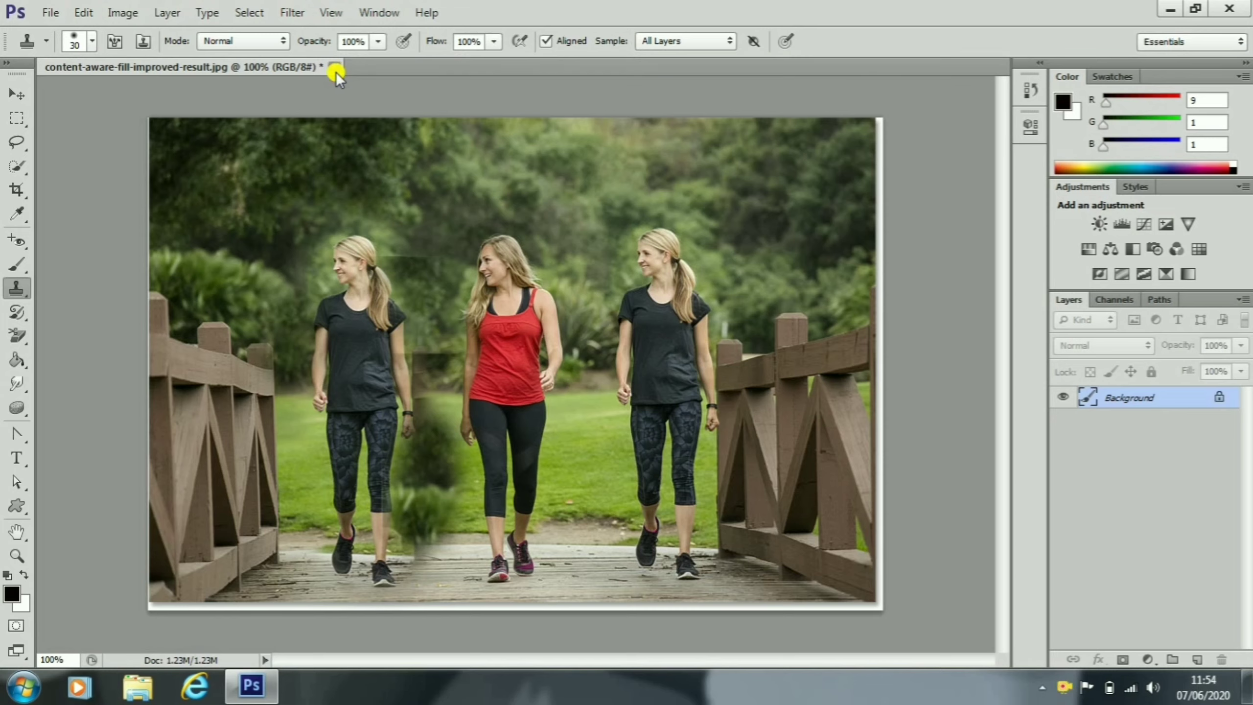
# Close the edited content-aware-fill-improved-result.jpg without saving and reopen the original from the pictures ps folder.
pyautogui.click(336, 71)
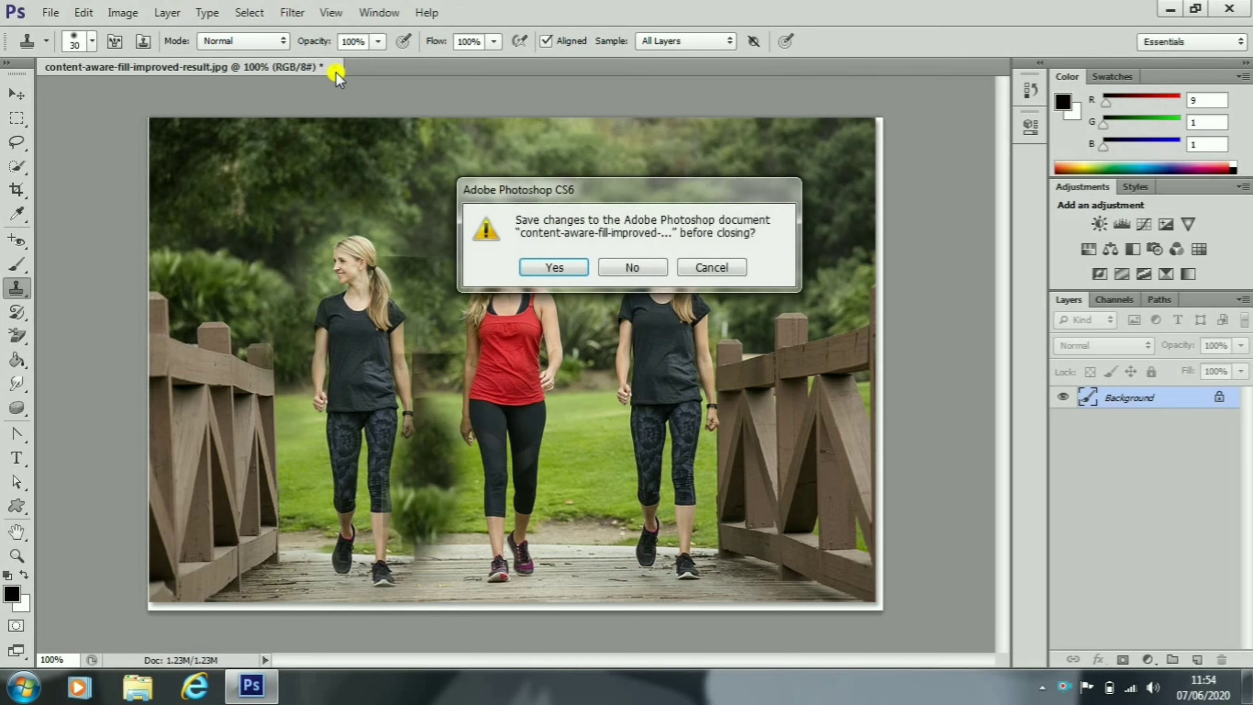
pyautogui.click(630, 265)
pyautogui.click(50, 11)
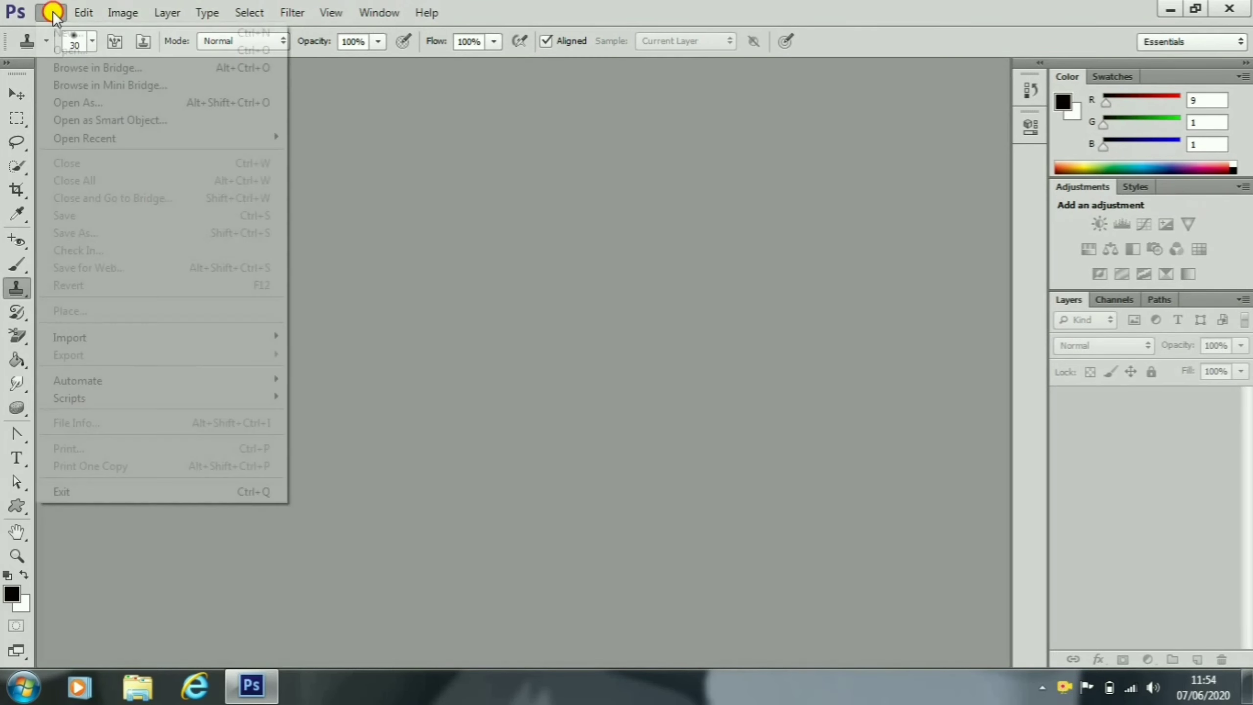
pyautogui.click(70, 51)
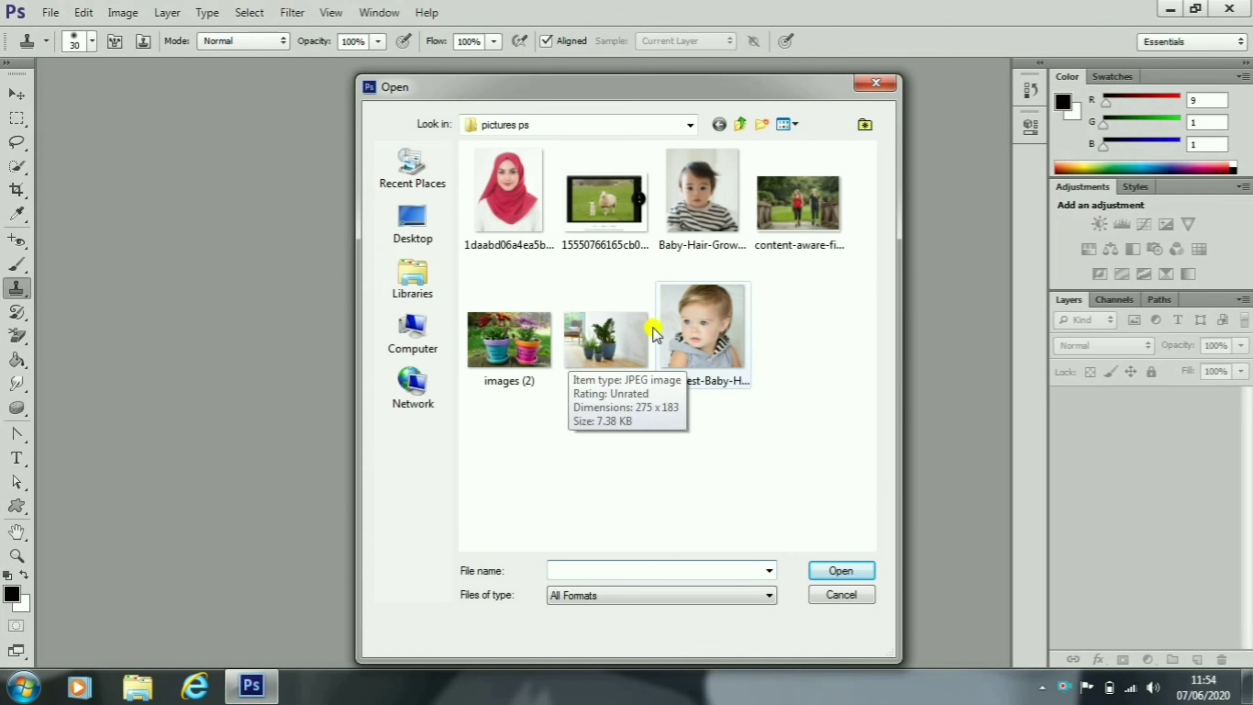
pyautogui.click(784, 214)
pyautogui.click(836, 572)
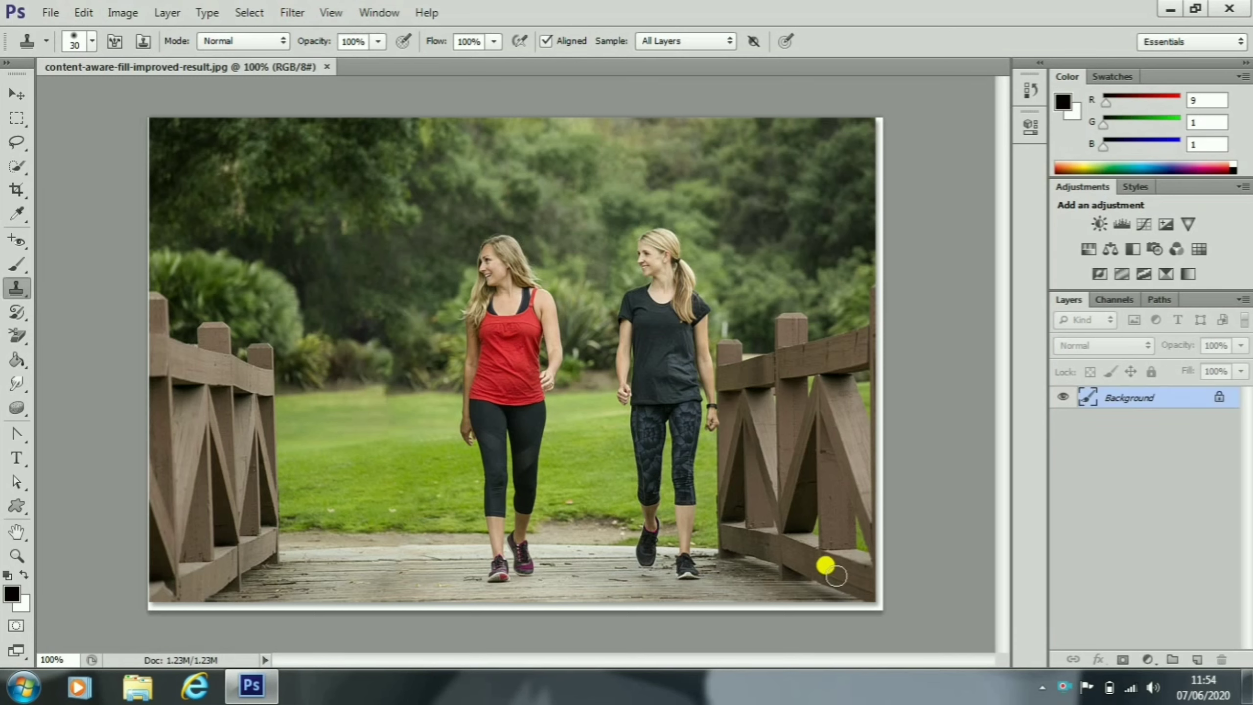
# Set the clone opacity to 73% and brush size to 50, sample the red-top woman's face and clone her full figure onto the area left of her.
pyautogui.click(377, 43)
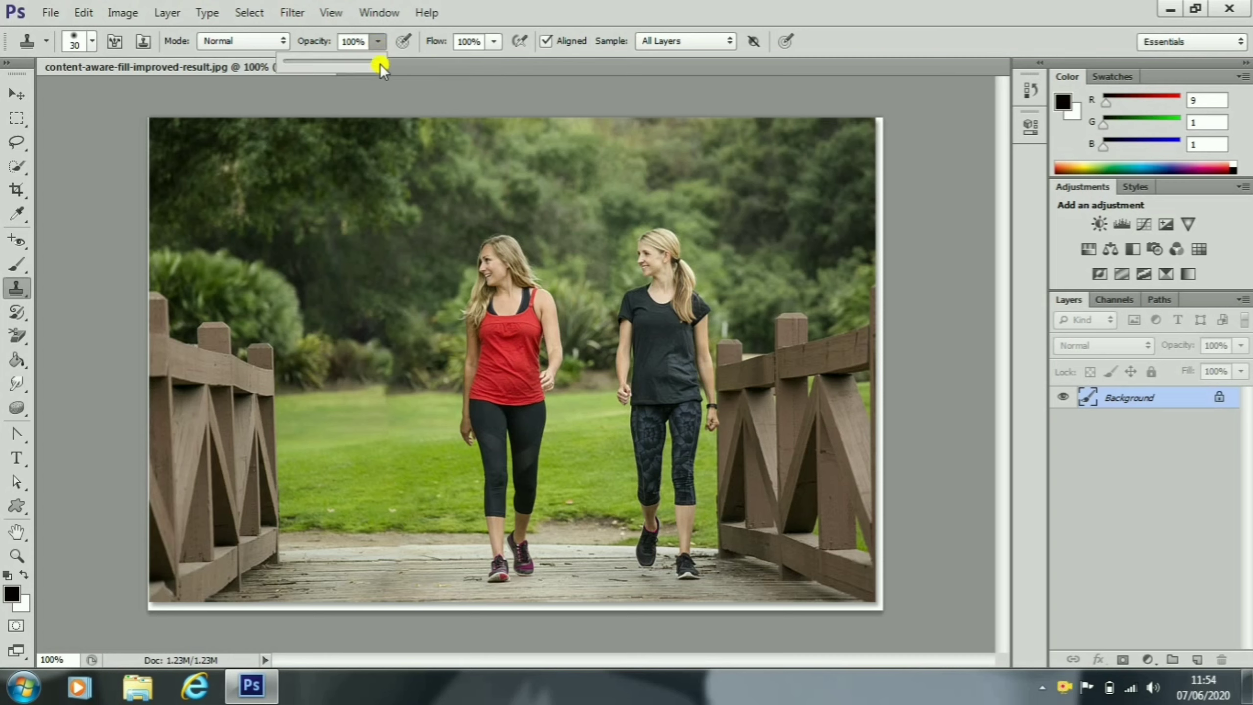
pyautogui.moveTo(376, 63); pyautogui.dragTo(350, 63)
pyautogui.moveTo(347, 62); pyautogui.dragTo(354, 66)
pyautogui.click(496, 264)
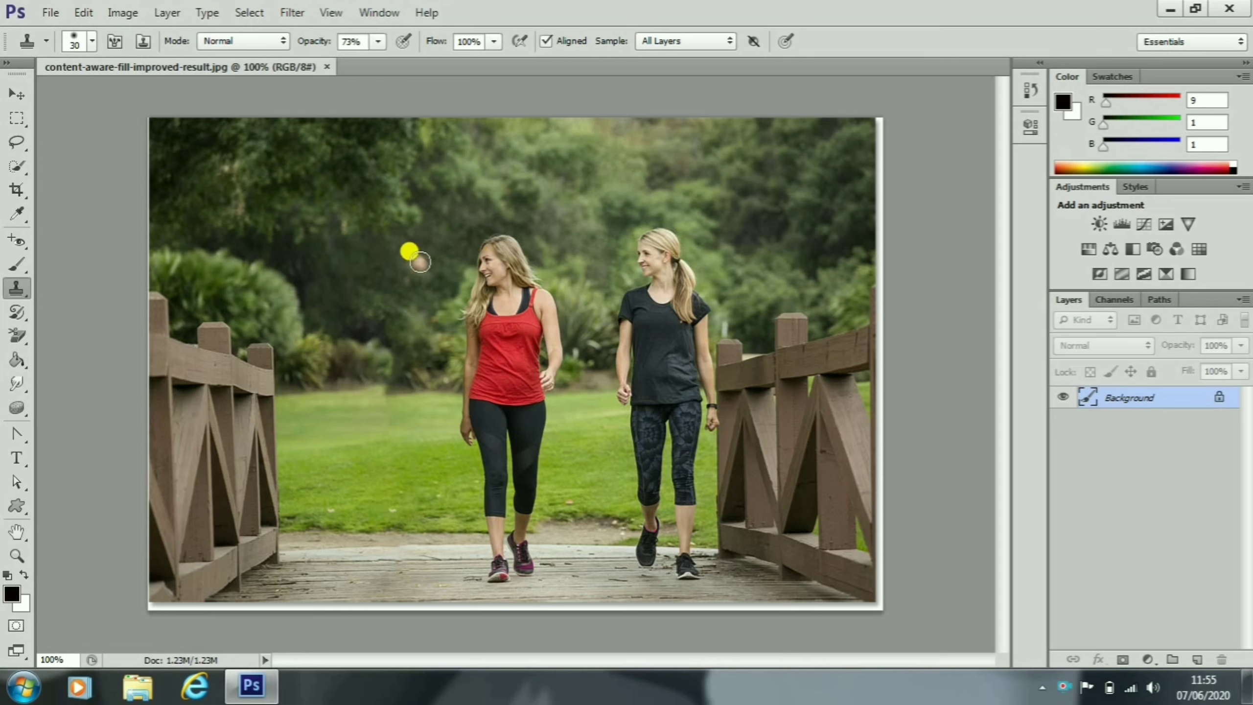
pyautogui.press(']')
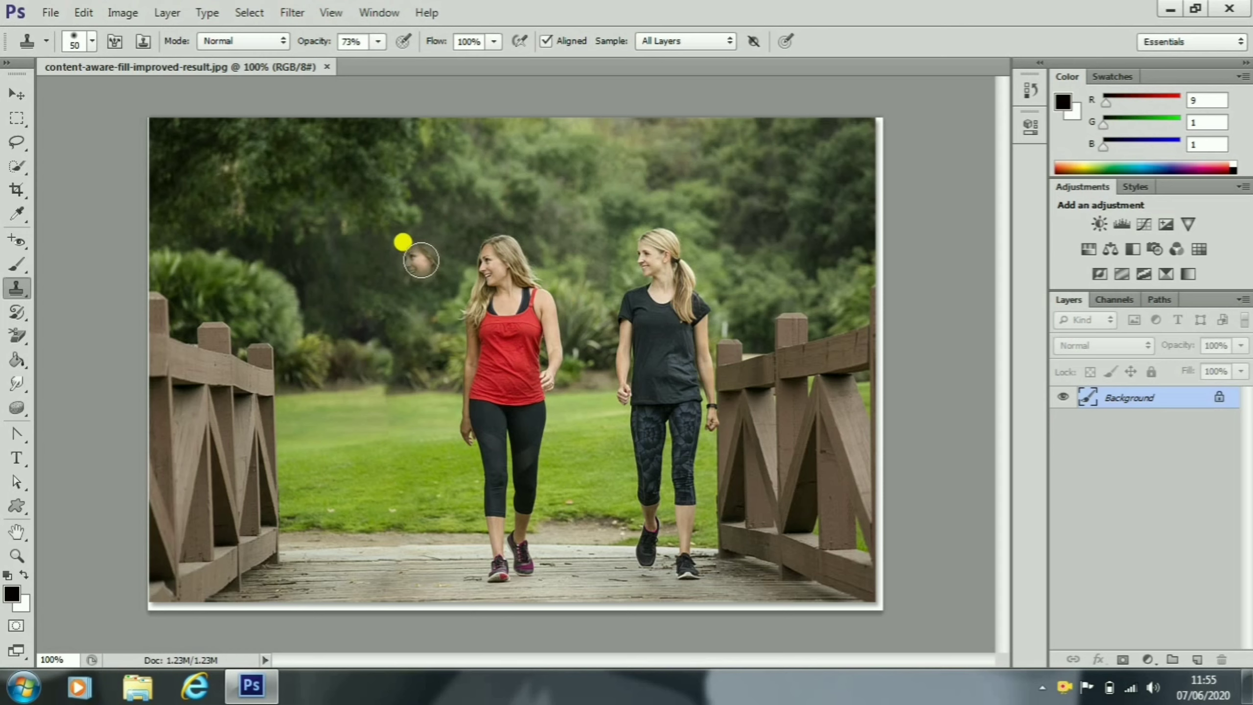
pyautogui.moveTo(421, 260)
pyautogui.mouseDown()
pyautogui.moveTo(455, 303)
pyautogui.moveTo(422, 276)
pyautogui.moveTo(423, 367)
pyautogui.moveTo(449, 320)
pyautogui.moveTo(433, 420)
pyautogui.moveTo(436, 541)
pyautogui.moveTo(439, 411)
pyautogui.moveTo(412, 244)
pyautogui.moveTo(427, 242)
pyautogui.moveTo(415, 309)
pyautogui.moveTo(389, 227)
pyautogui.moveTo(404, 524)
pyautogui.moveTo(448, 569)
pyautogui.moveTo(443, 585)
pyautogui.moveTo(433, 541)
pyautogui.moveTo(461, 329)
pyautogui.moveTo(415, 472)
pyautogui.moveTo(407, 312)
pyautogui.moveTo(395, 385)
pyautogui.moveTo(405, 241)
pyautogui.moveTo(403, 533)
pyautogui.moveTo(416, 579)
pyautogui.moveTo(447, 571)
pyautogui.mouseUp()
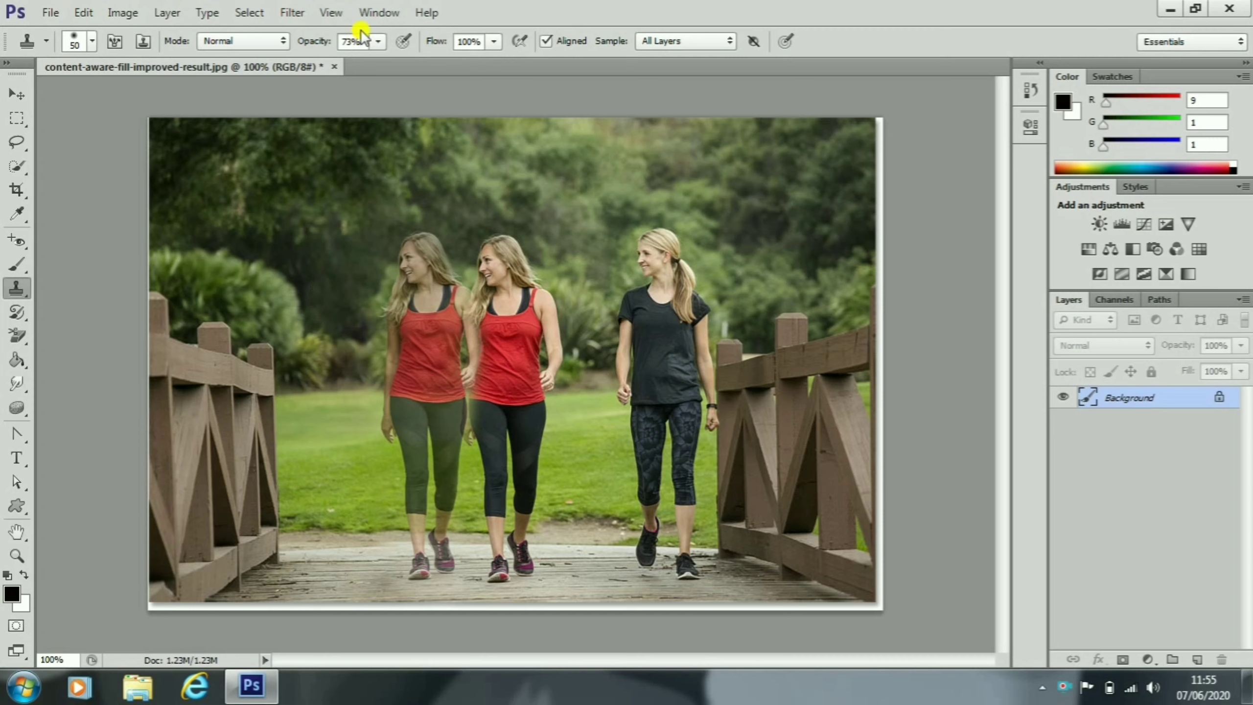
# Set the opacity to 43% and brush size to 90, resample the original red-top woman's face and clone her beside the left bridge railing.
pyautogui.click(378, 41)
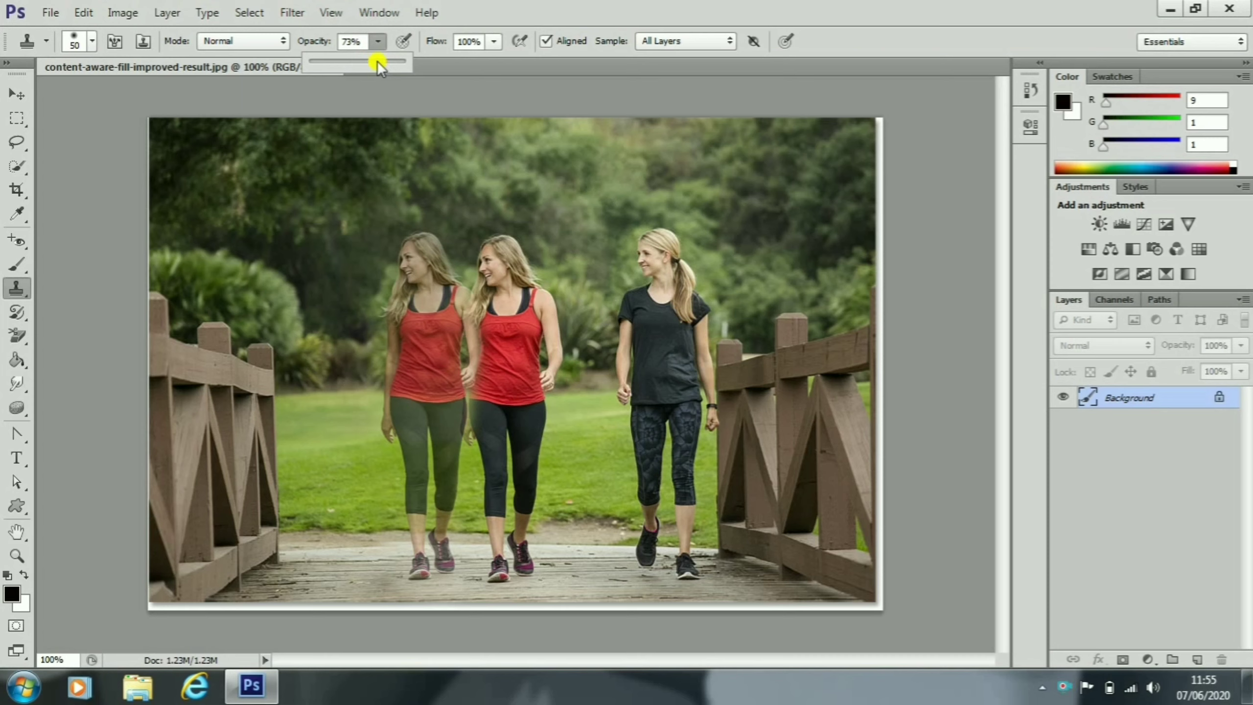
pyautogui.moveTo(379, 62); pyautogui.dragTo(354, 74)
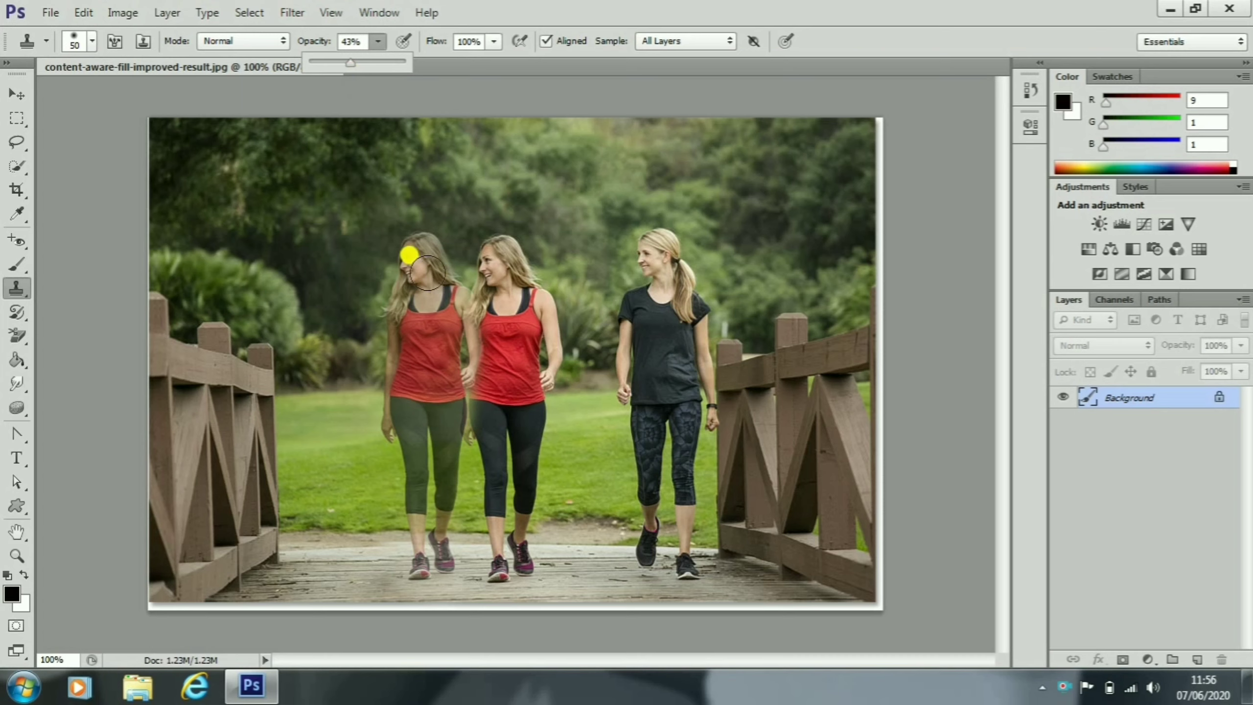
pyautogui.moveTo(493, 277)
pyautogui.mouseDown()
pyautogui.moveTo(506, 279)
pyautogui.moveTo(494, 271)
pyautogui.mouseUp()
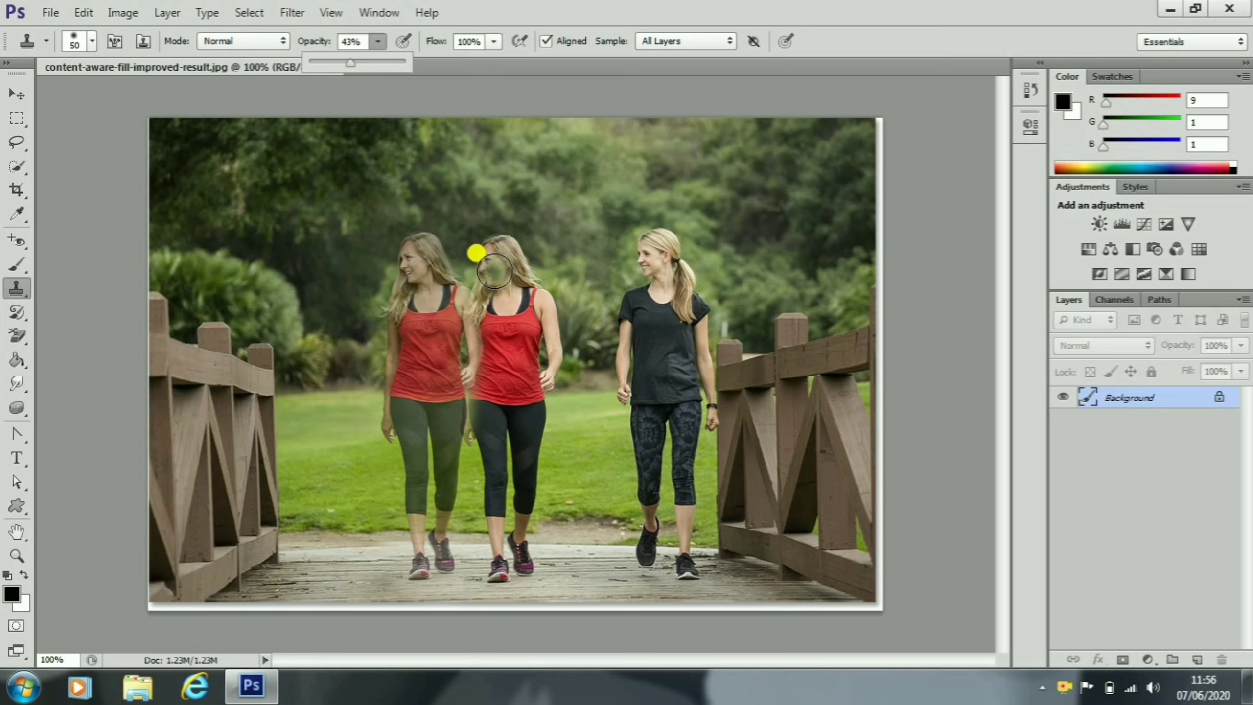
pyautogui.keyDown('alt'); pyautogui.click(495, 271); pyautogui.keyUp('alt')
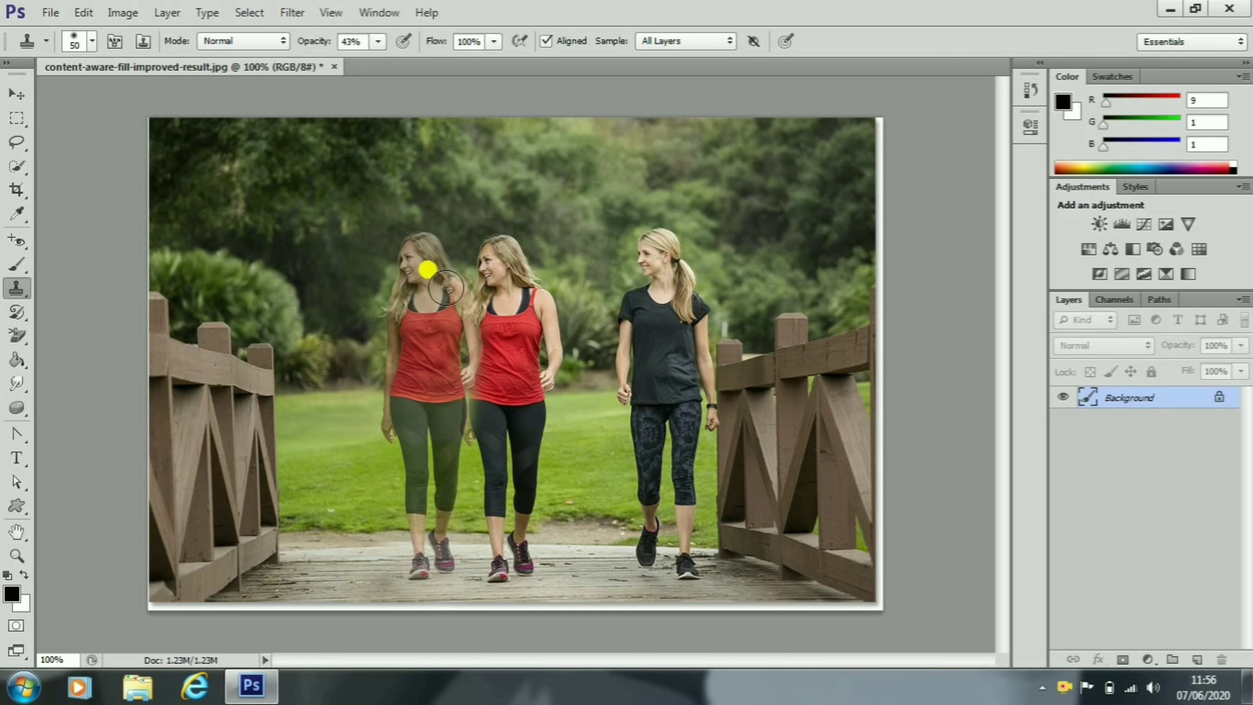
pyautogui.press(']')
pyautogui.press(']')
pyautogui.press(']')
pyautogui.press(']')
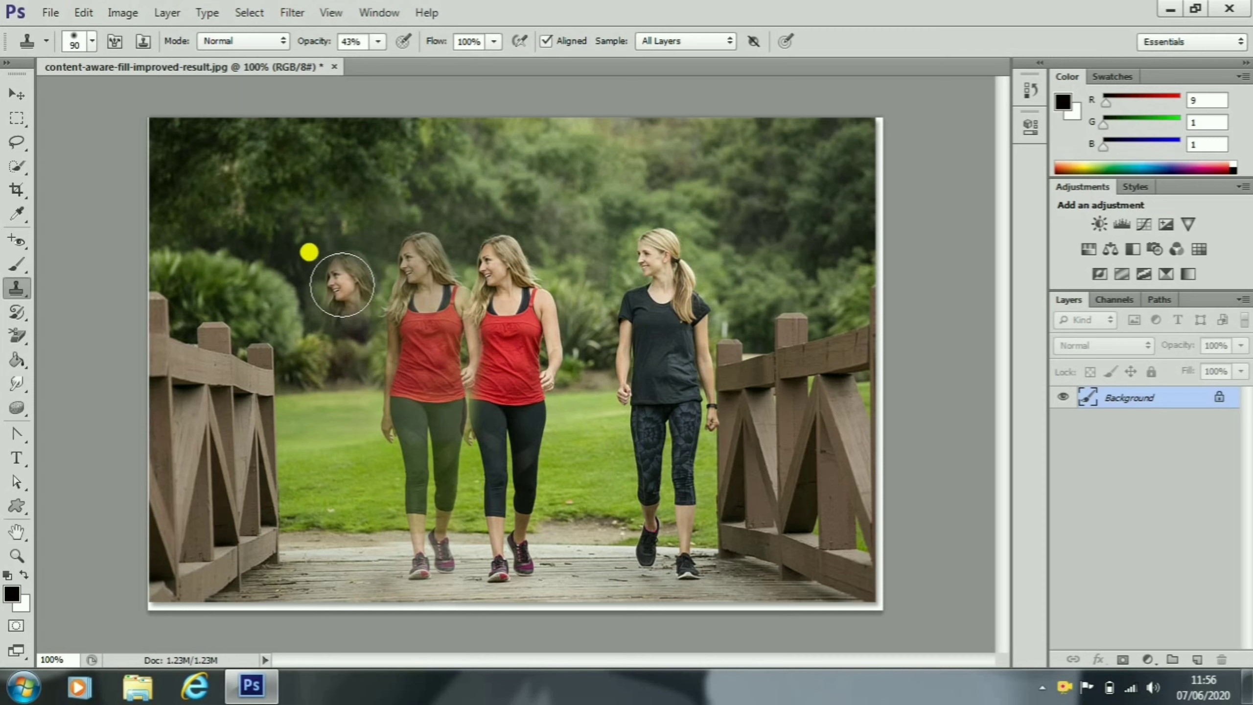
pyautogui.moveTo(339, 280)
pyautogui.mouseDown()
pyautogui.moveTo(338, 267)
pyautogui.moveTo(350, 277)
pyautogui.moveTo(344, 428)
pyautogui.moveTo(387, 567)
pyautogui.moveTo(340, 571)
pyautogui.moveTo(342, 251)
pyautogui.mouseUp()
pyautogui.moveTo(317, 262)
pyautogui.mouseDown()
pyautogui.moveTo(280, 373)
pyautogui.moveTo(283, 498)
pyautogui.moveTo(326, 543)
pyautogui.moveTo(350, 267)
pyautogui.moveTo(311, 249)
pyautogui.moveTo(285, 423)
pyautogui.mouseUp()
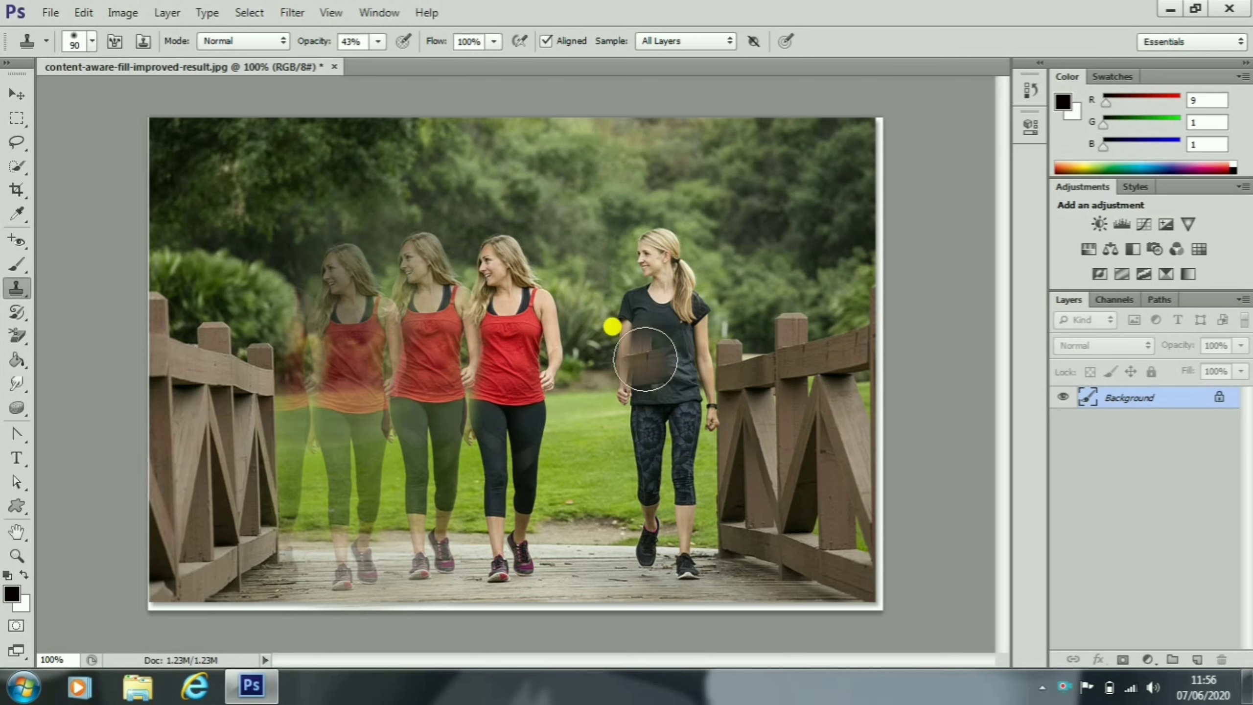
# Try cloning the woman in black into the gap between the two original women at 23% opacity, and undo it.
pyautogui.click(379, 41)
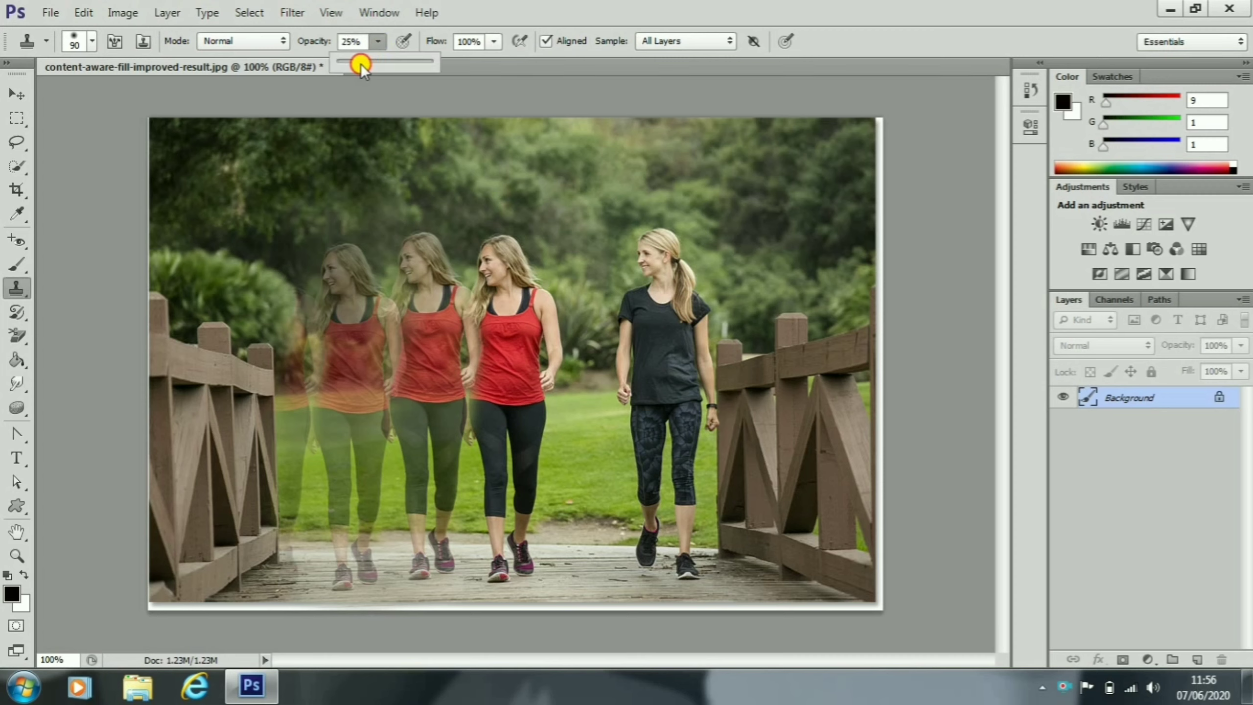
pyautogui.moveTo(361, 65); pyautogui.dragTo(359, 65)
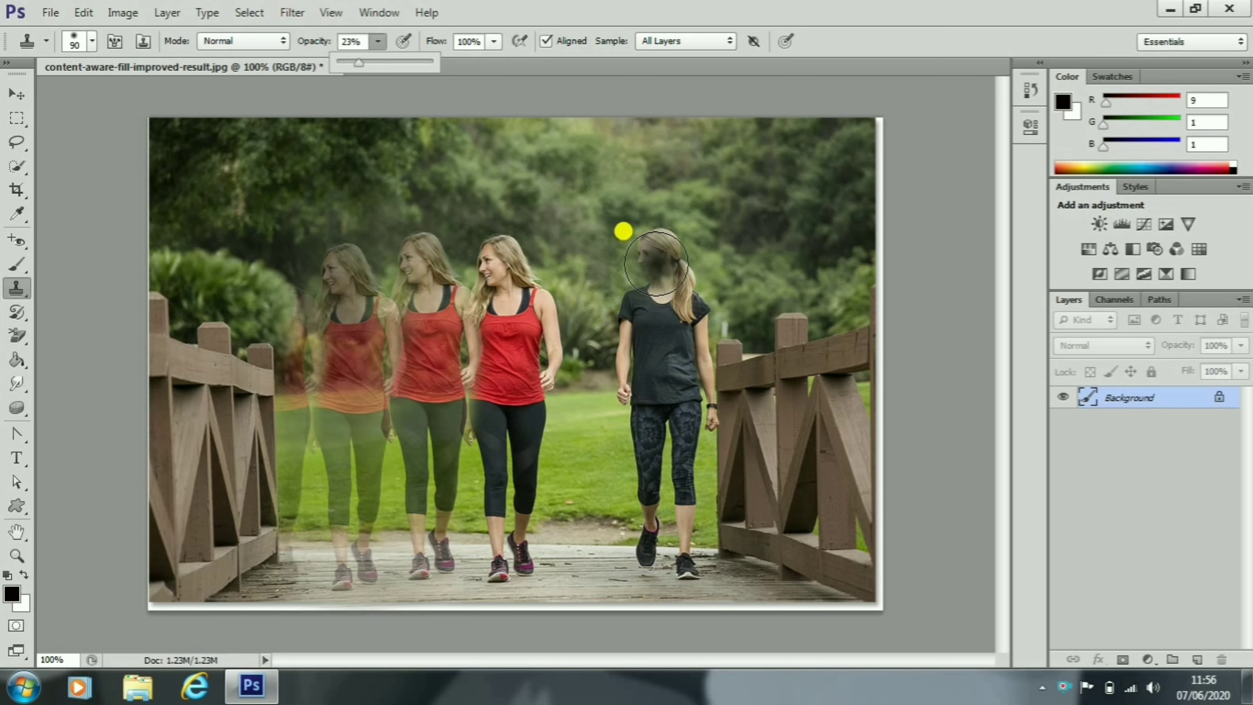
pyautogui.keyDown('alt'); pyautogui.click(656, 264); pyautogui.keyUp('alt')
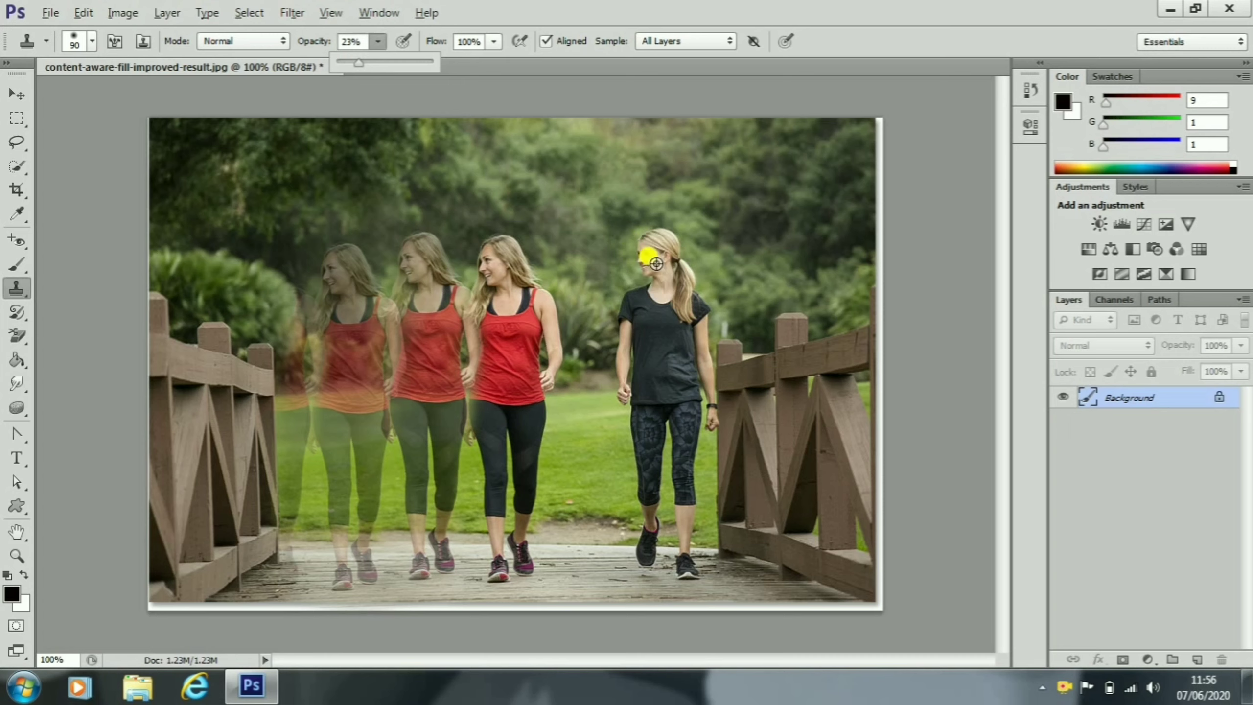
pyautogui.keyDown('alt'); pyautogui.click(656, 264); pyautogui.keyUp('alt')
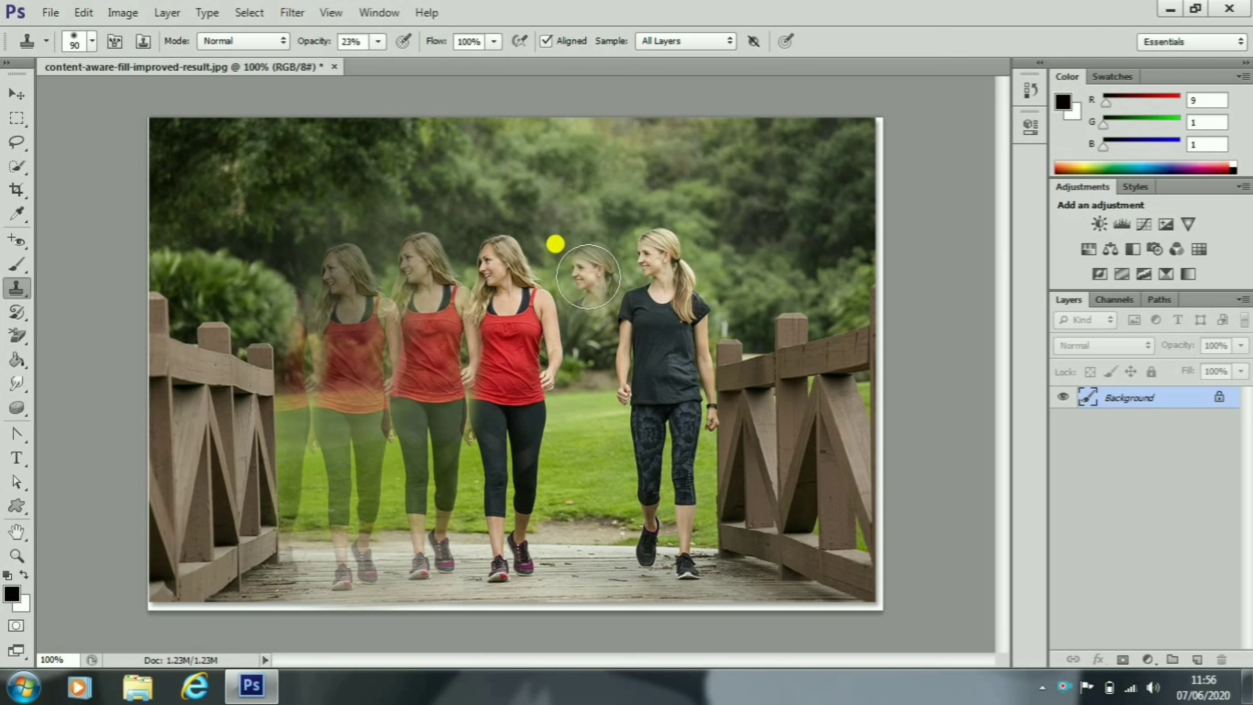
pyautogui.click(583, 276)
pyautogui.moveTo(583, 276)
pyautogui.mouseDown()
pyautogui.moveTo(576, 465)
pyautogui.moveTo(600, 537)
pyautogui.moveTo(621, 530)
pyautogui.moveTo(620, 497)
pyautogui.moveTo(581, 421)
pyautogui.moveTo(555, 312)
pyautogui.moveTo(578, 232)
pyautogui.moveTo(595, 299)
pyautogui.mouseUp()
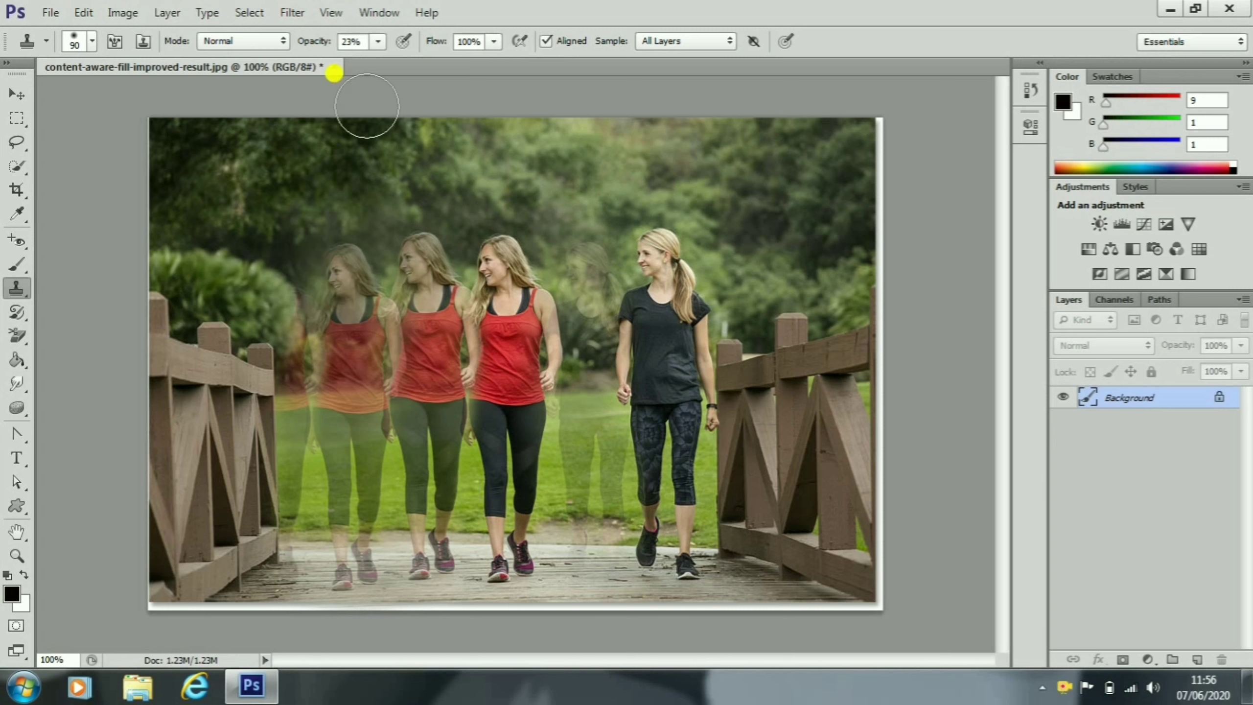
pyautogui.hotkey('ctrl', 'z')
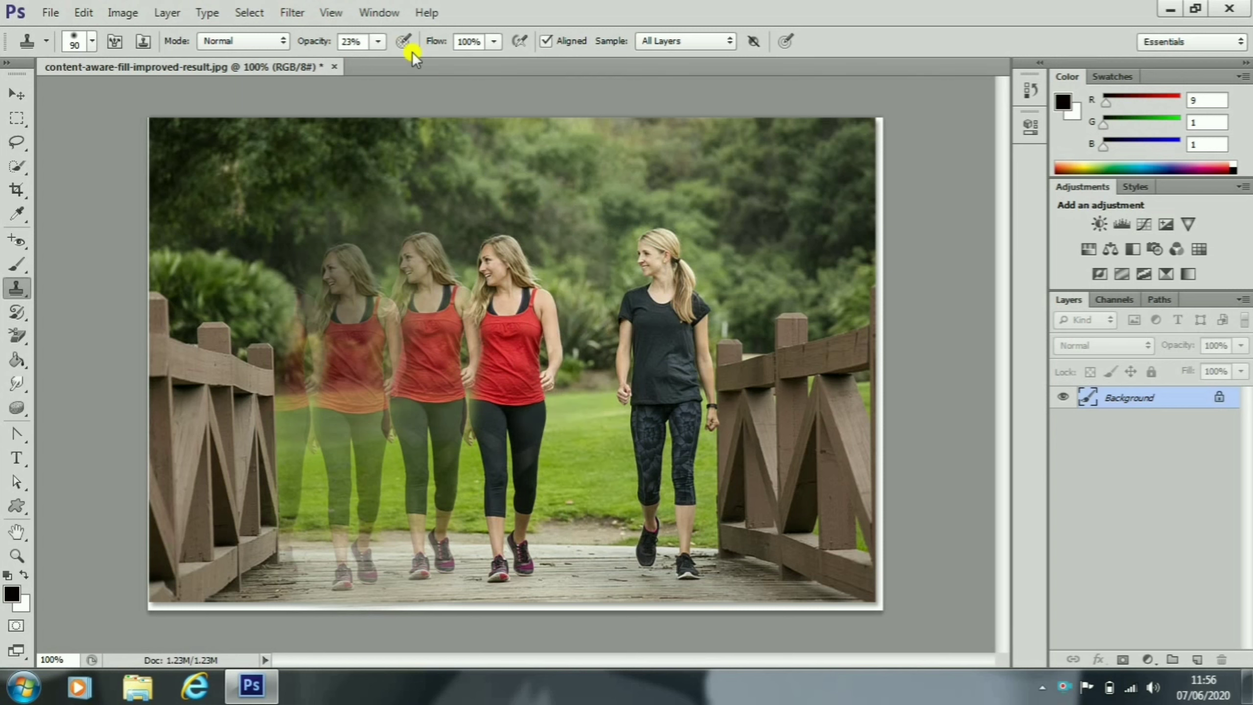
# Set the opacity to 38%, sample the face of the woman in black and clone her figure on both sides of her.
pyautogui.click(377, 42)
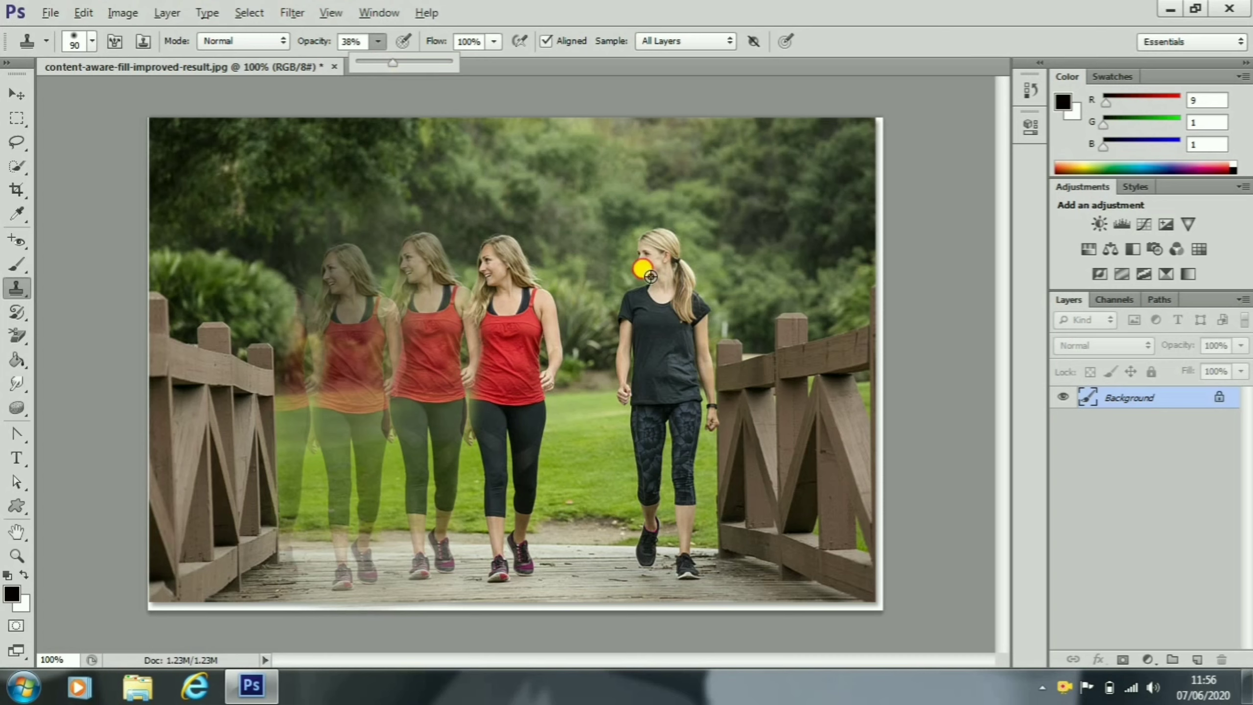
pyautogui.moveTo(588, 275)
pyautogui.mouseDown()
pyautogui.moveTo(603, 296)
pyautogui.moveTo(583, 355)
pyautogui.moveTo(595, 573)
pyautogui.moveTo(609, 560)
pyautogui.moveTo(616, 506)
pyautogui.moveTo(564, 235)
pyautogui.mouseUp()
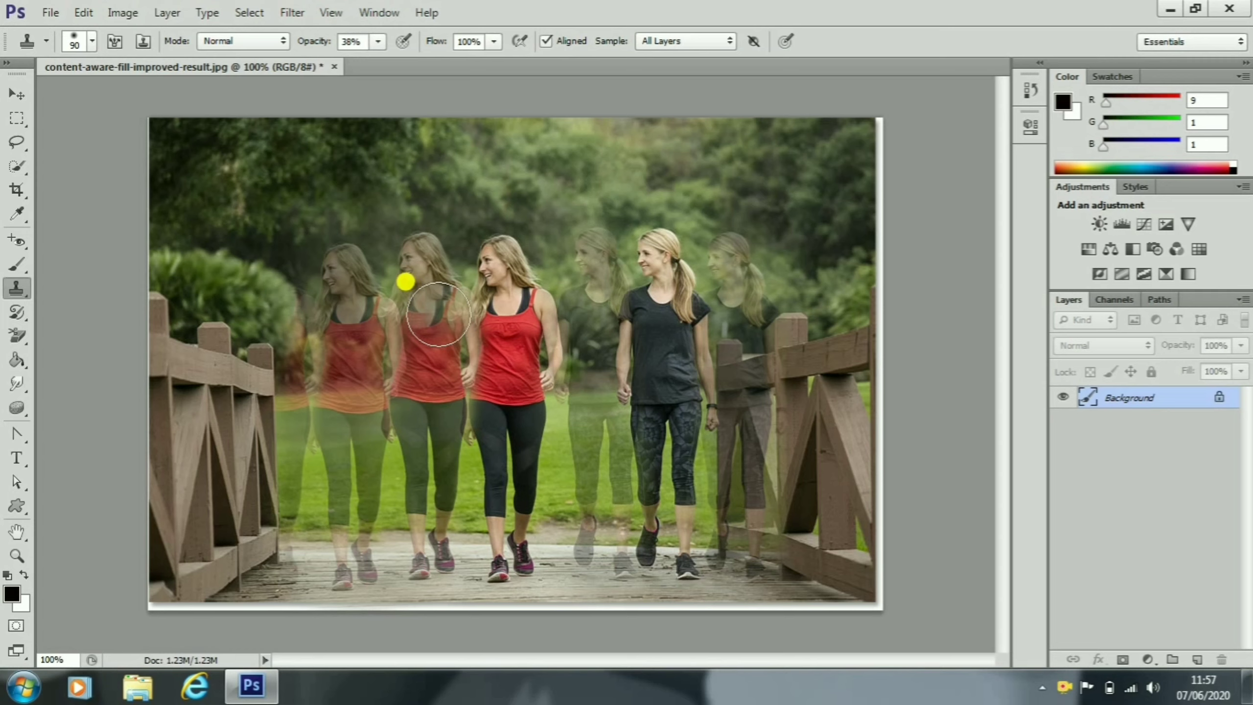
pyautogui.click(339, 291)
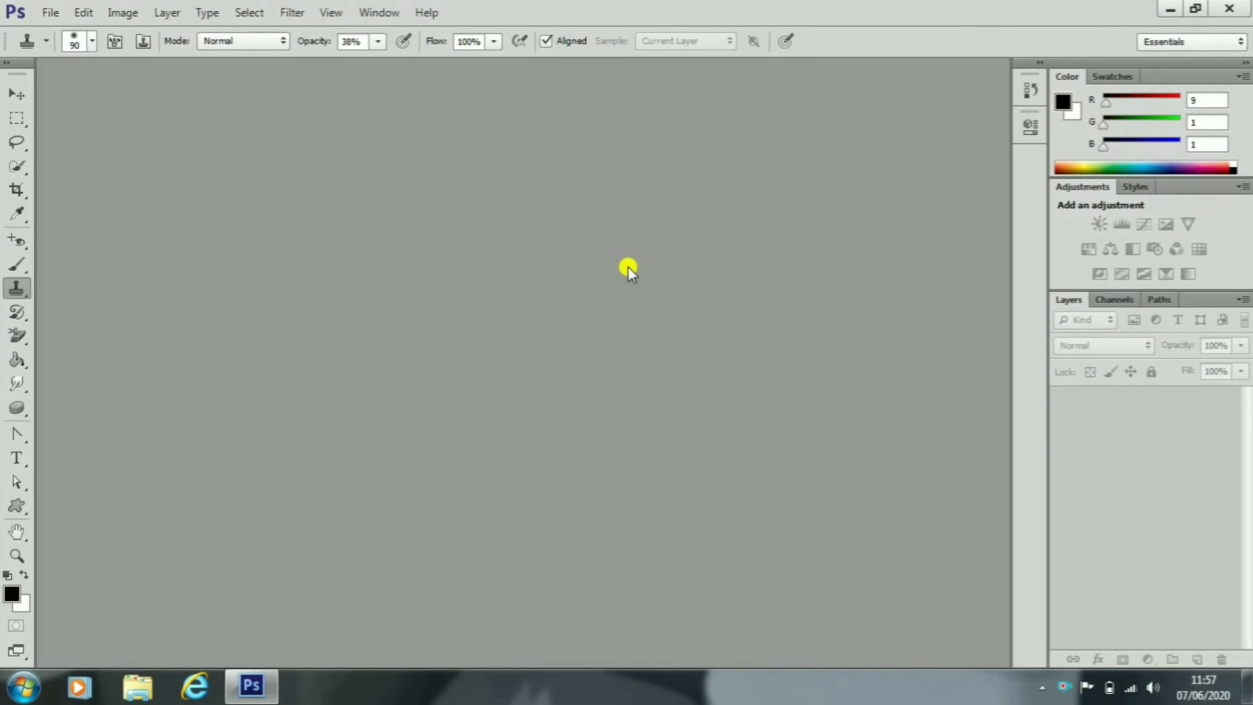
pyautogui.click(52, 12)
pyautogui.click(63, 51)
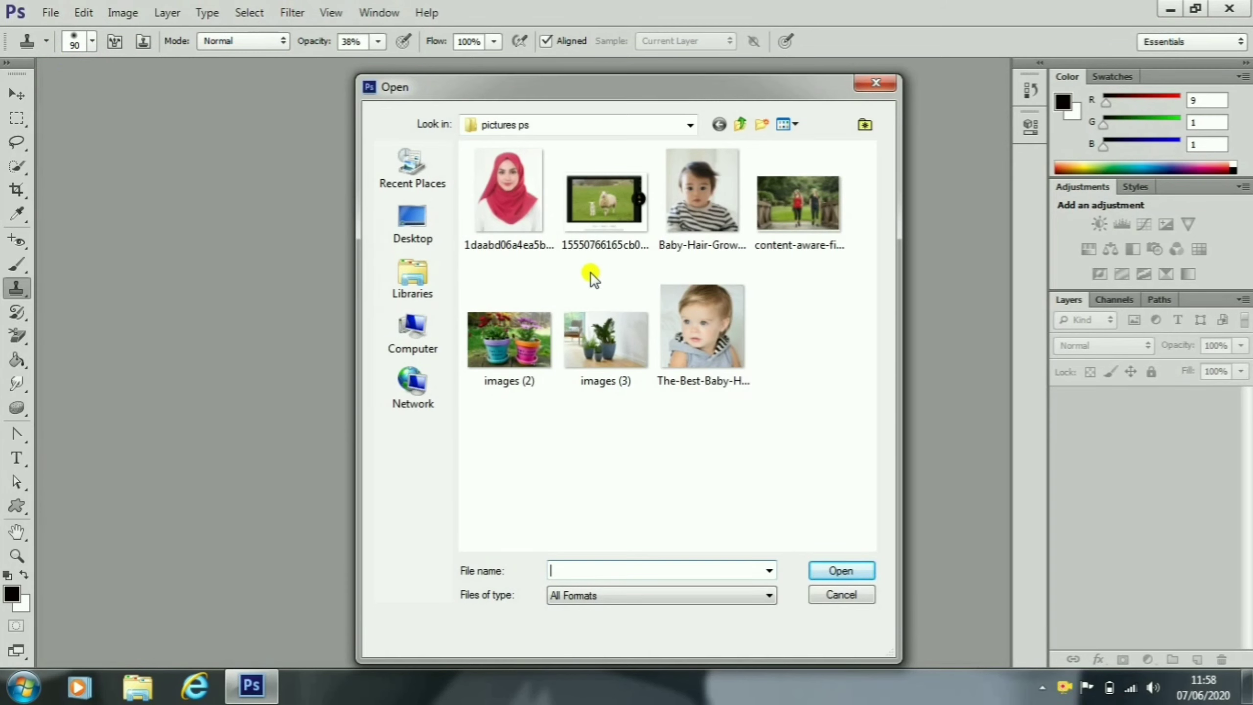
pyautogui.click(599, 198)
pyautogui.click(823, 568)
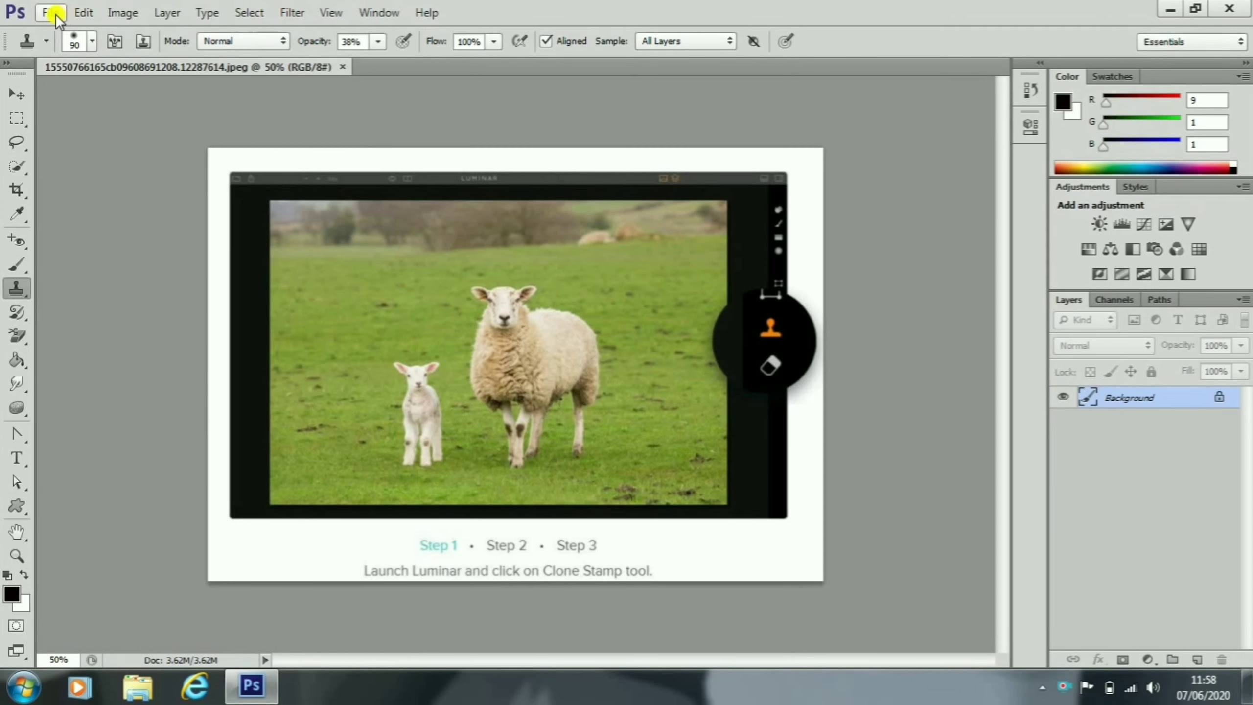
# Open the picture content-aware-fill-improved-result from the pictures ps folder alongside the sheep picture.
pyautogui.click(50, 13)
pyautogui.click(82, 51)
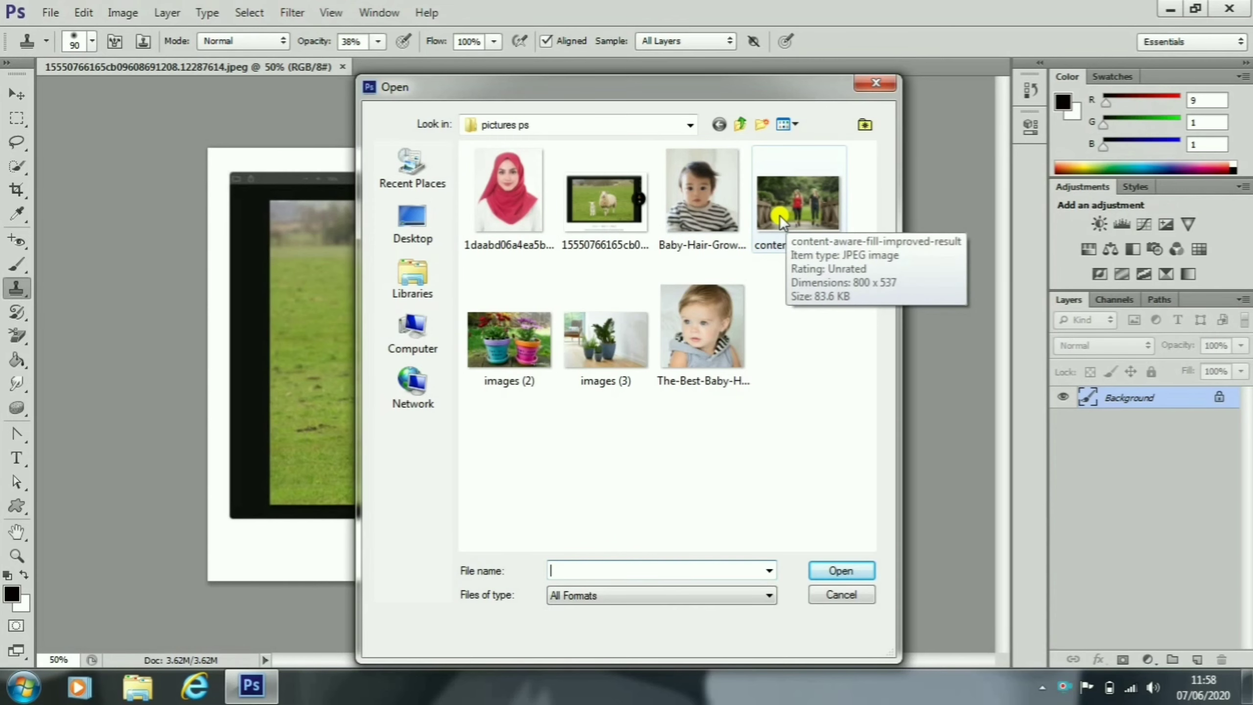
pyautogui.click(780, 215)
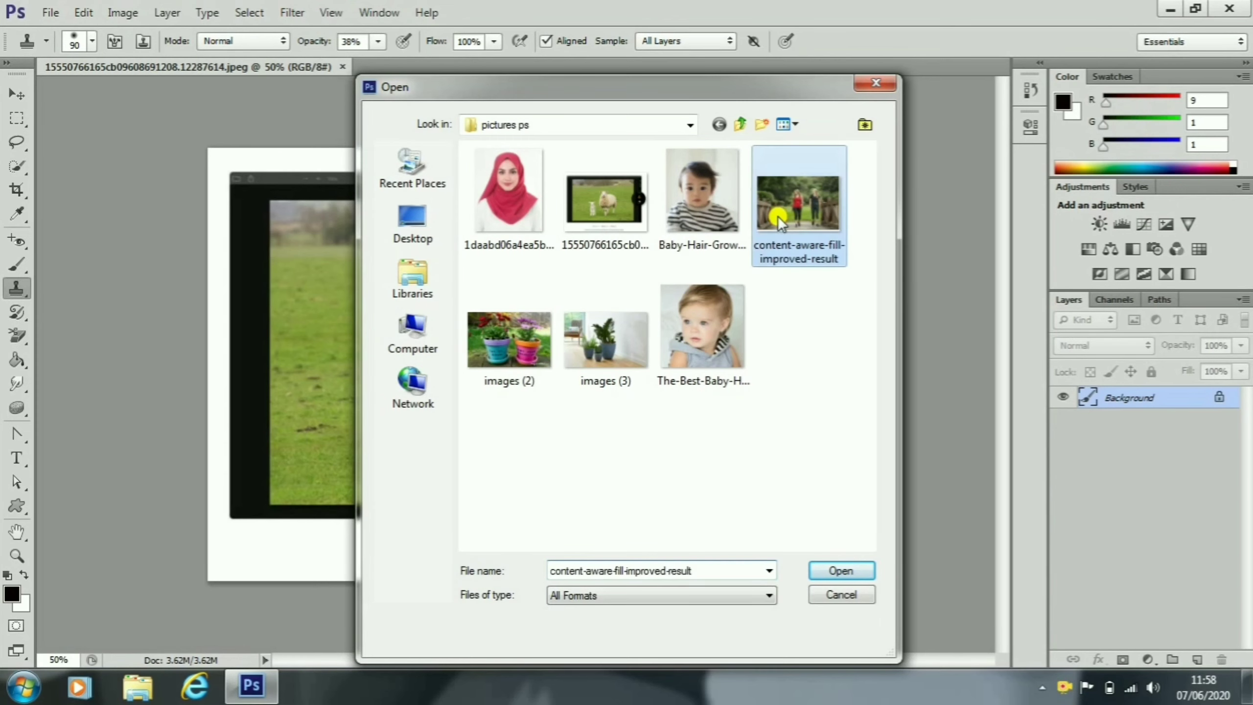
pyautogui.click(870, 571)
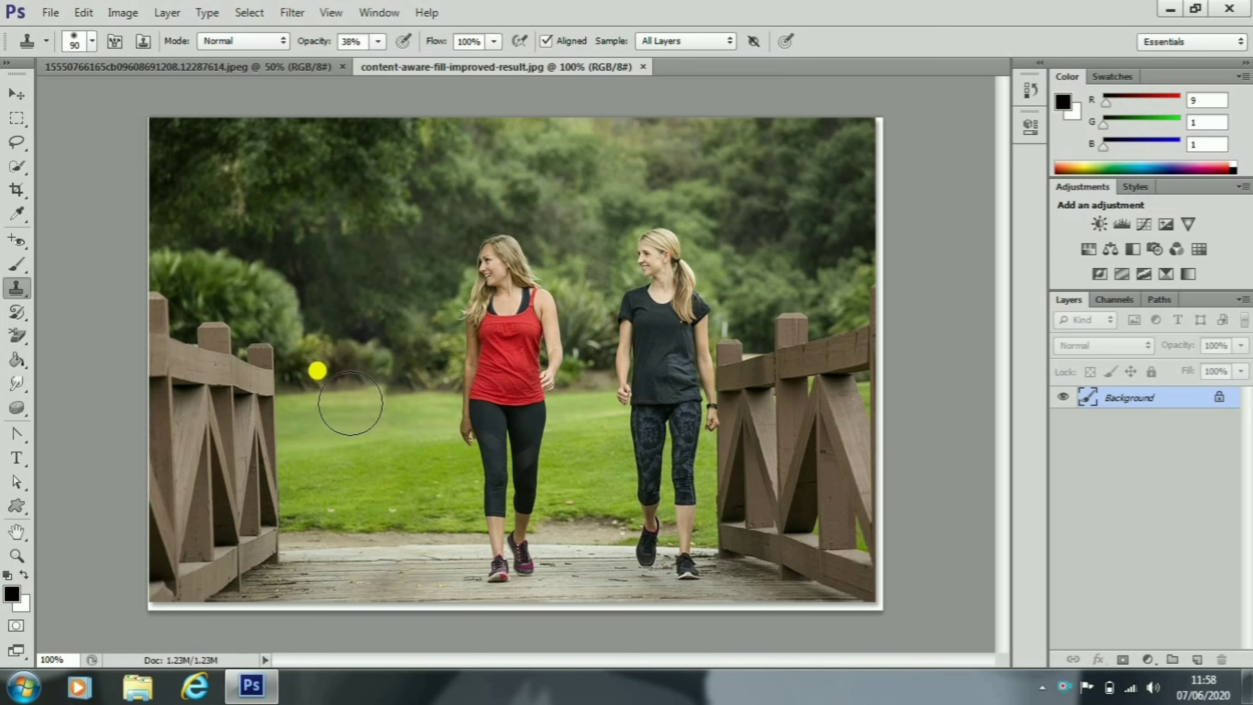
# Sample the lamb in the sheep picture and clone it at 38% opacity onto the lower-left grass and path of the two-women picture.
pyautogui.click(174, 65)
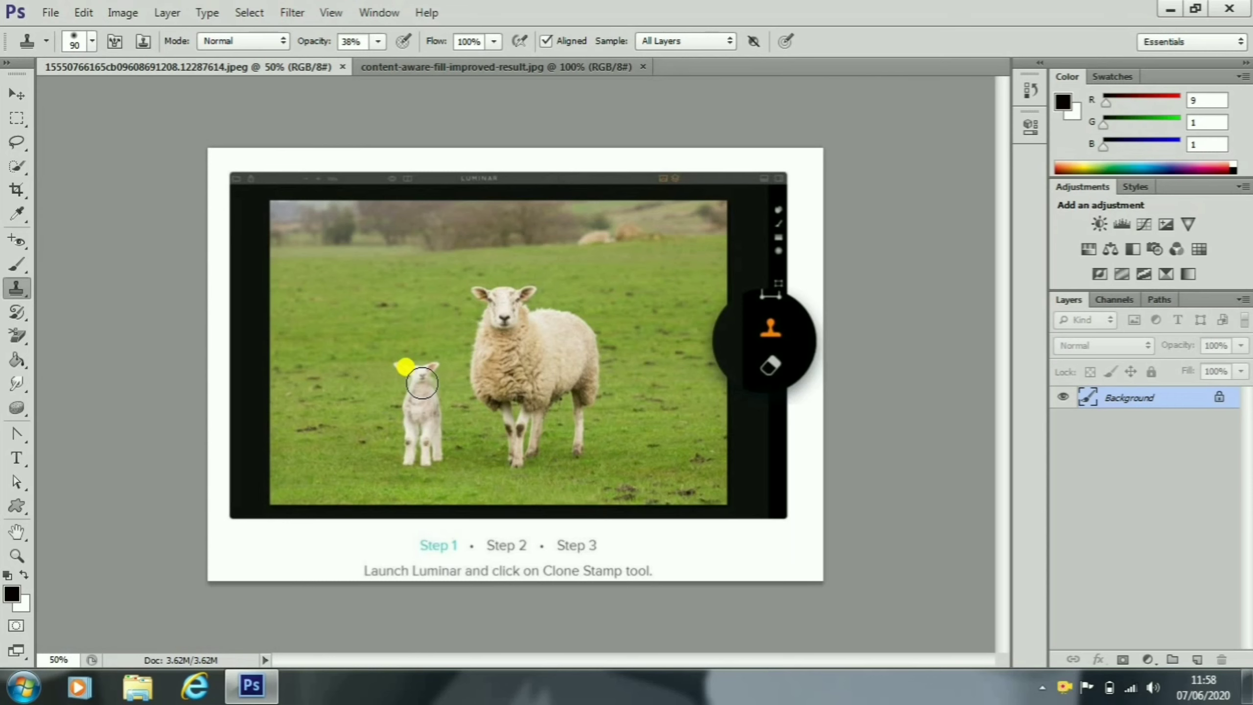
pyautogui.click(433, 72)
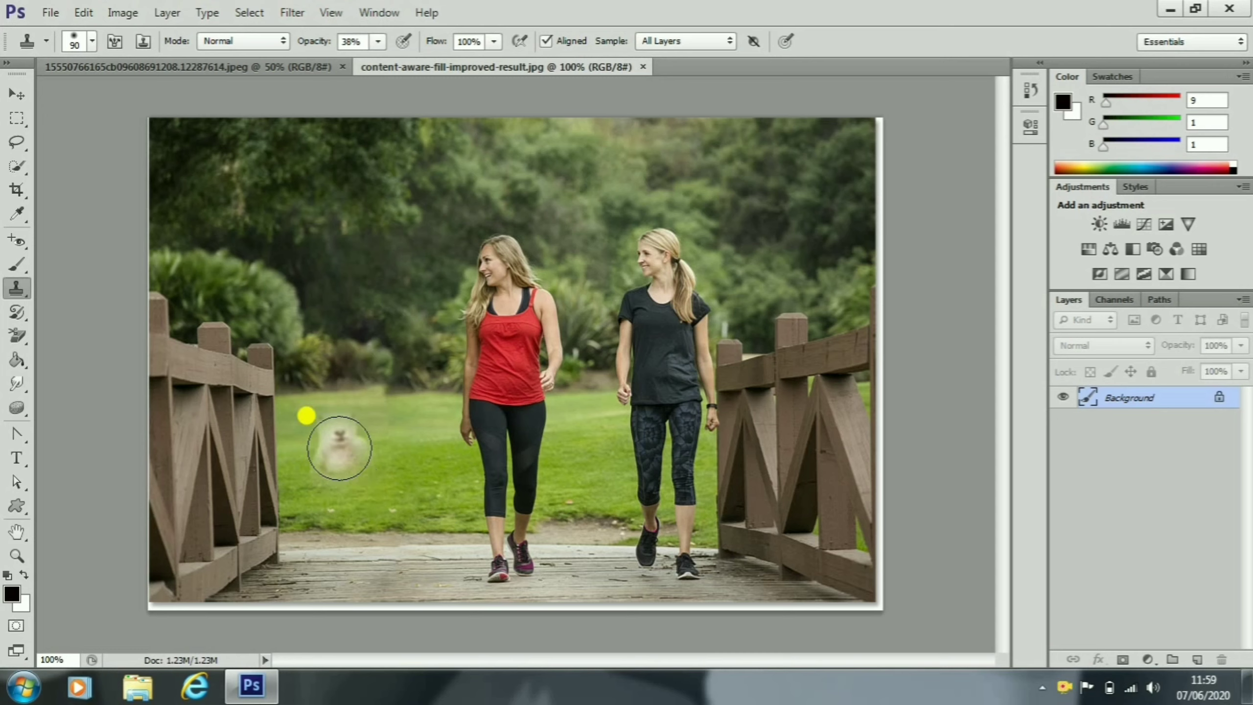
pyautogui.moveTo(324, 482)
pyautogui.mouseDown()
pyautogui.moveTo(342, 540)
pyautogui.moveTo(369, 526)
pyautogui.mouseUp()
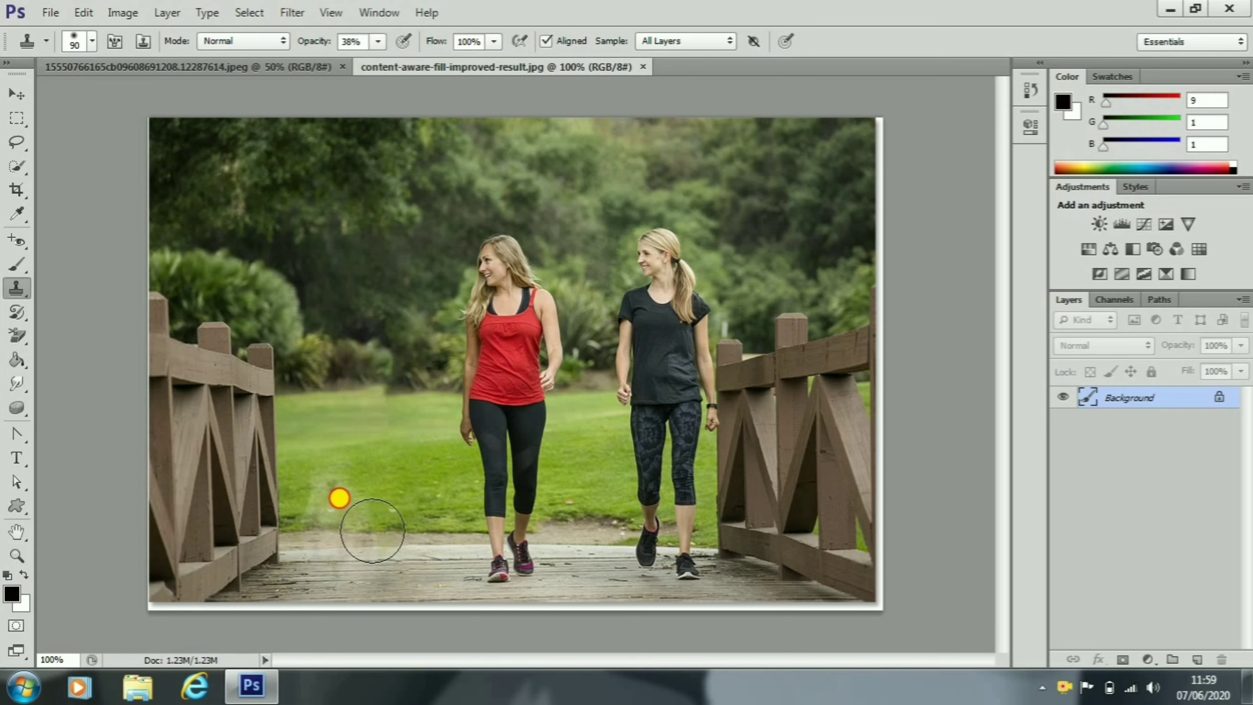
# Undo the faint lamb, set the Clone Stamp opacity to 100%, and clone the lamb onto the lower-left grass beside the woman in red.
pyautogui.moveTo(376, 41)
pyautogui.mouseDown()
pyautogui.moveTo(364, 56)
pyautogui.moveTo(375, 63)
pyautogui.moveTo(438, 66)
pyautogui.mouseUp()
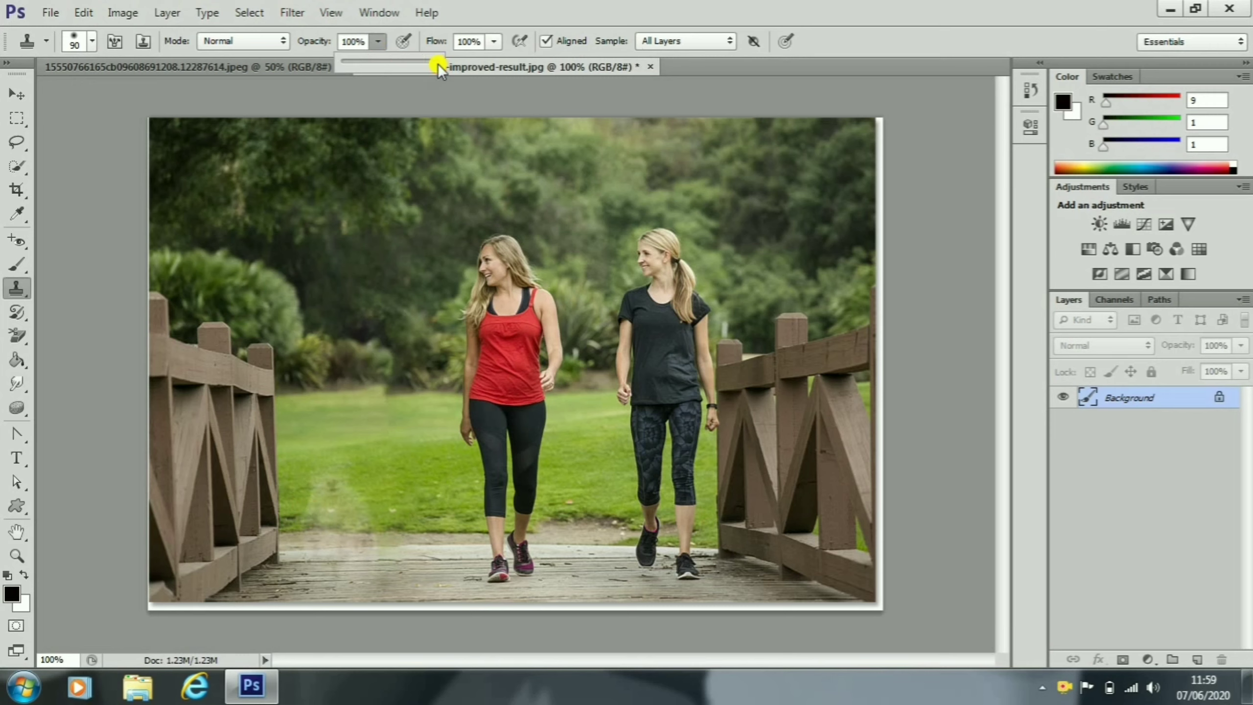
pyautogui.hotkey('ctrl', 'z')
pyautogui.moveTo(322, 462)
pyautogui.mouseDown()
pyautogui.moveTo(361, 448)
pyautogui.moveTo(351, 498)
pyautogui.moveTo(301, 528)
pyautogui.moveTo(314, 543)
pyautogui.moveTo(353, 542)
pyautogui.moveTo(405, 502)
pyautogui.moveTo(402, 528)
pyautogui.moveTo(377, 556)
pyautogui.moveTo(256, 569)
pyautogui.moveTo(426, 573)
pyautogui.moveTo(454, 507)
pyautogui.moveTo(452, 584)
pyautogui.mouseUp()
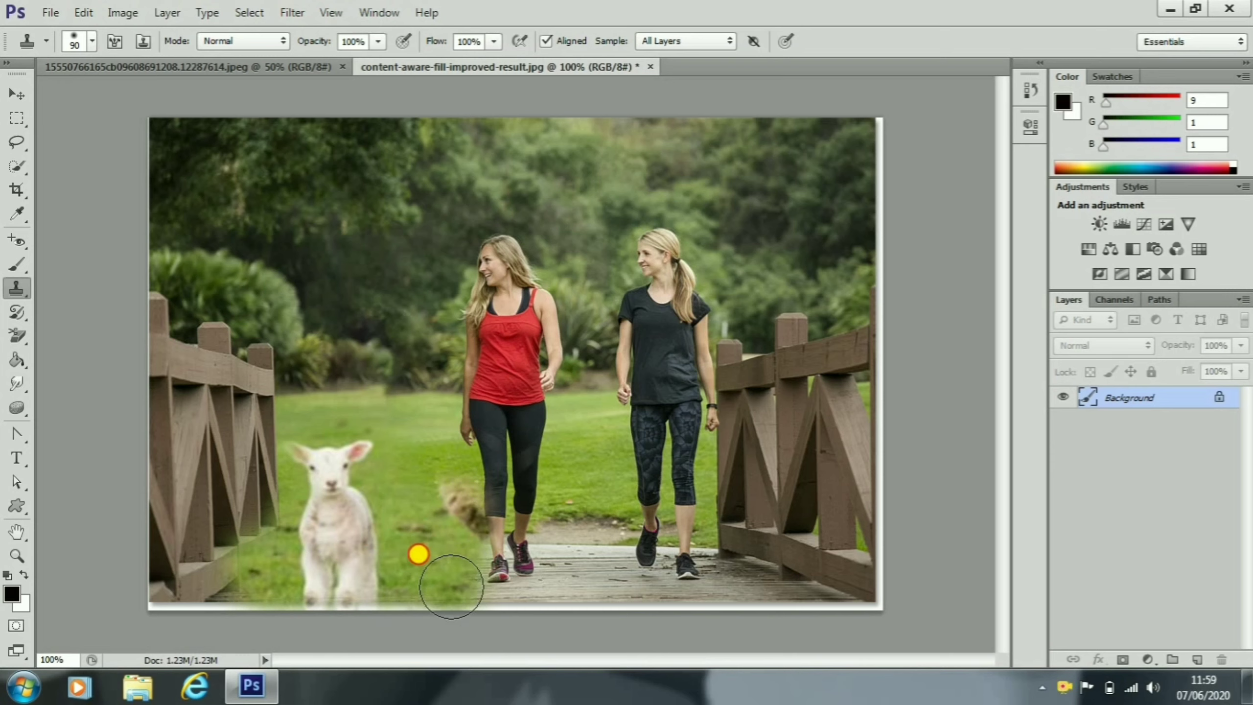
pyautogui.moveTo(460, 662); pyautogui.dragTo(491, 701)
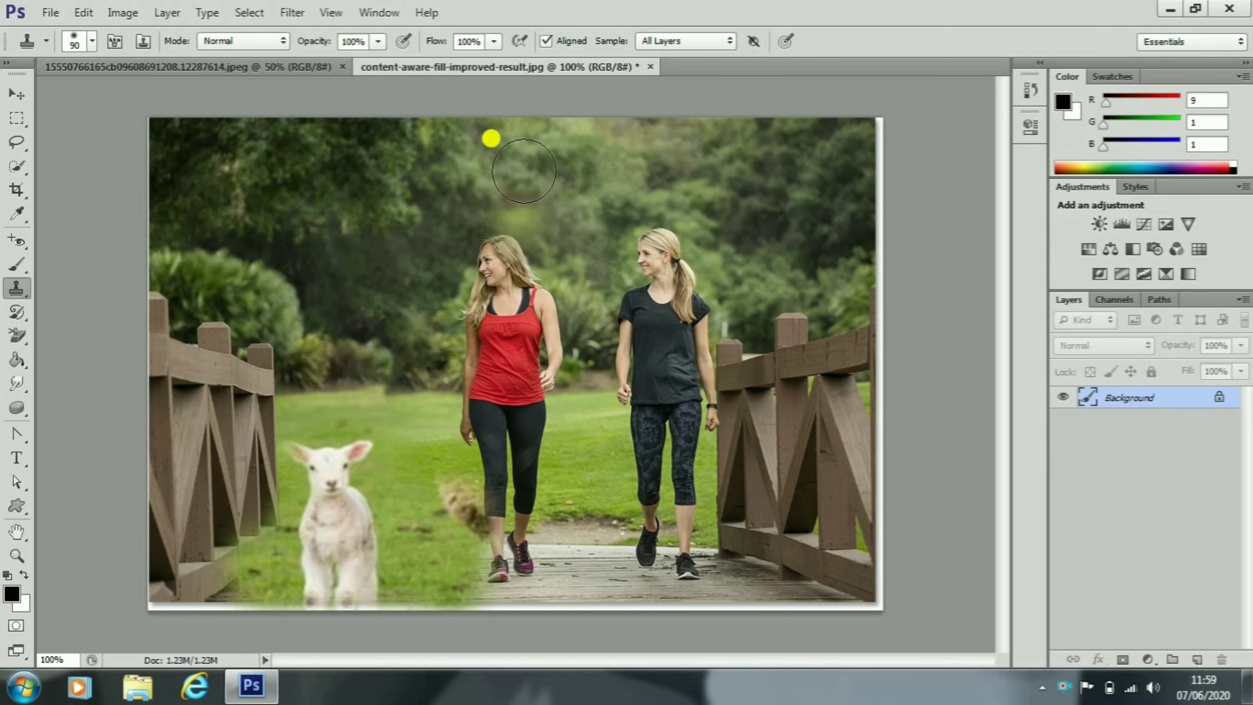
pyautogui.click(252, 66)
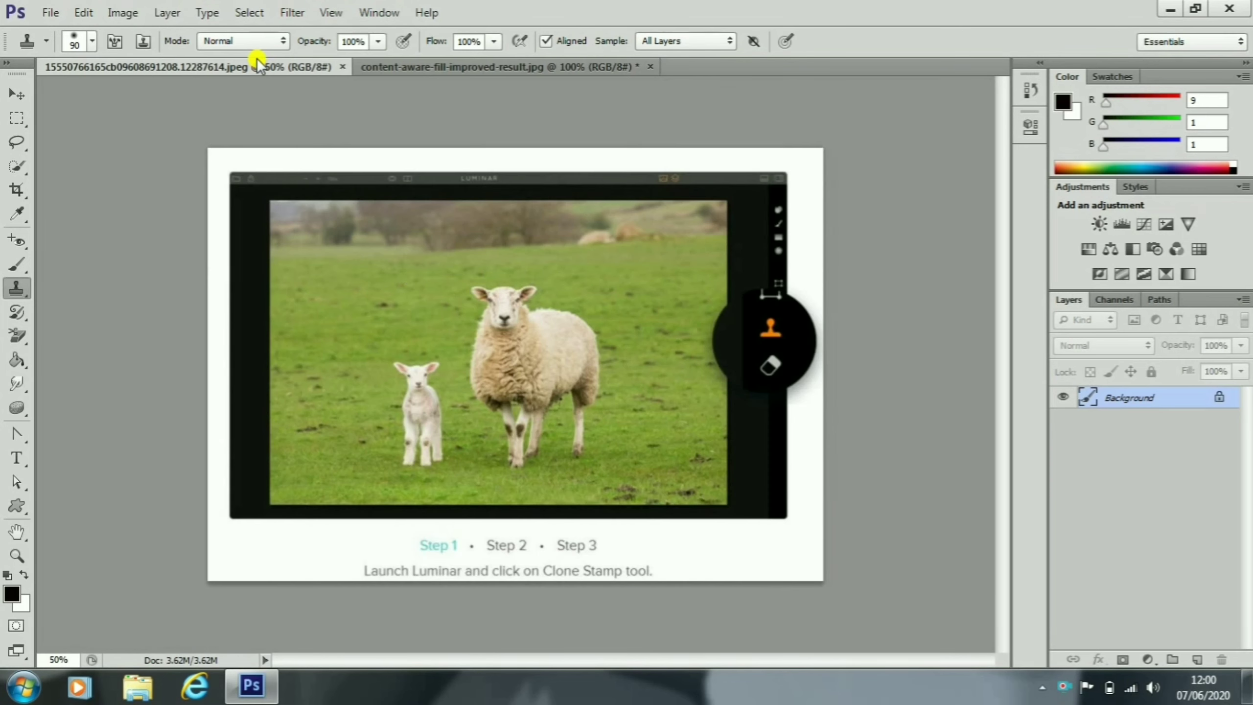
pyautogui.click(563, 67)
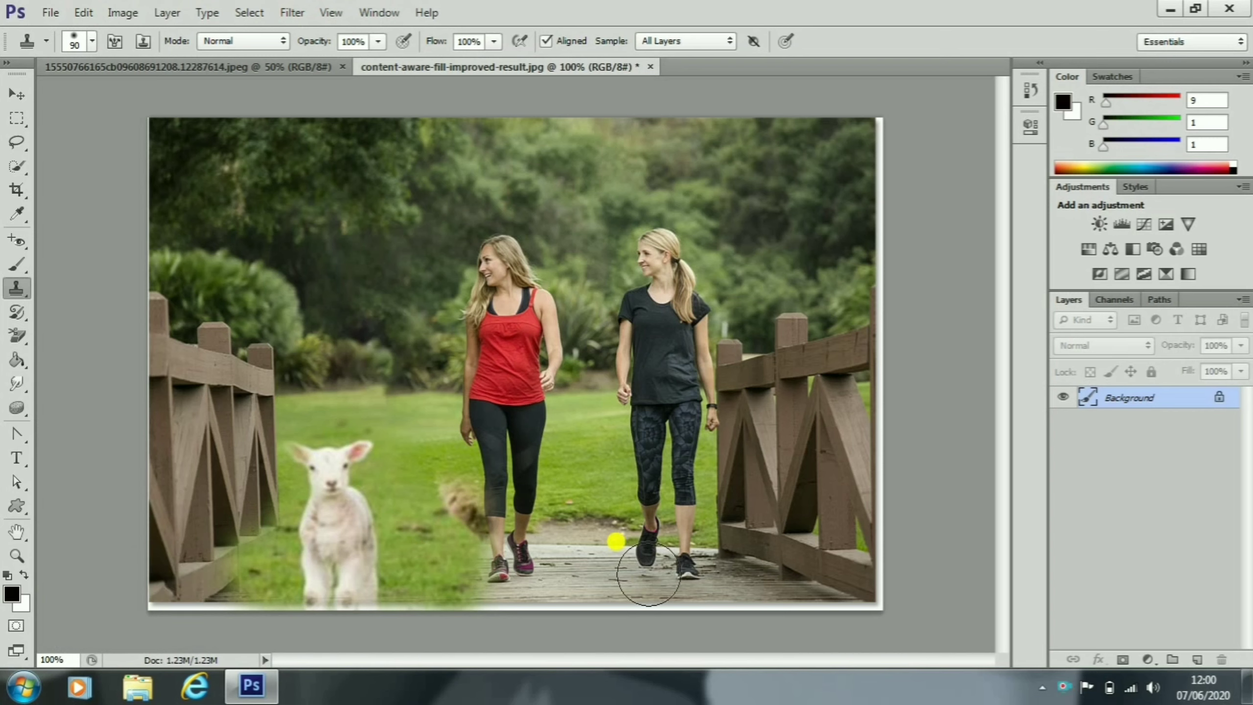
pyautogui.click(607, 510)
pyautogui.hotkey('ctrl', 'z')
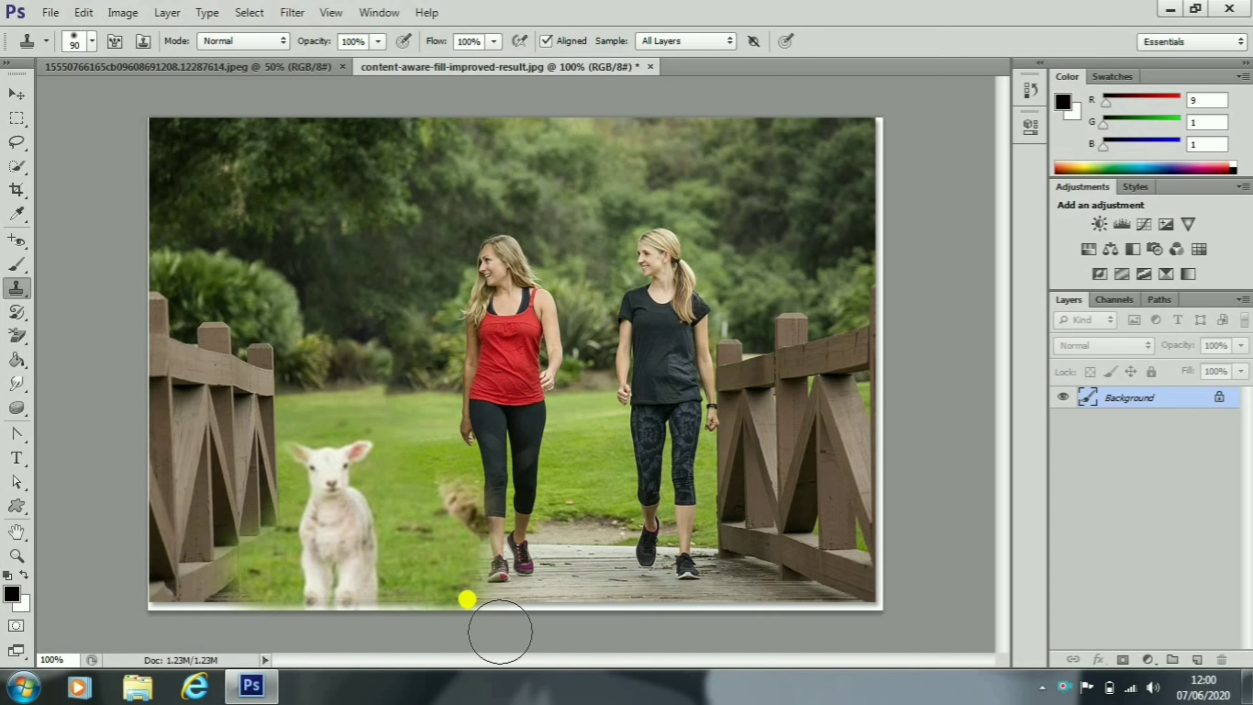
pyautogui.moveTo(549, 584); pyautogui.dragTo(573, 578)
pyautogui.hotkey('ctrl', 'z')
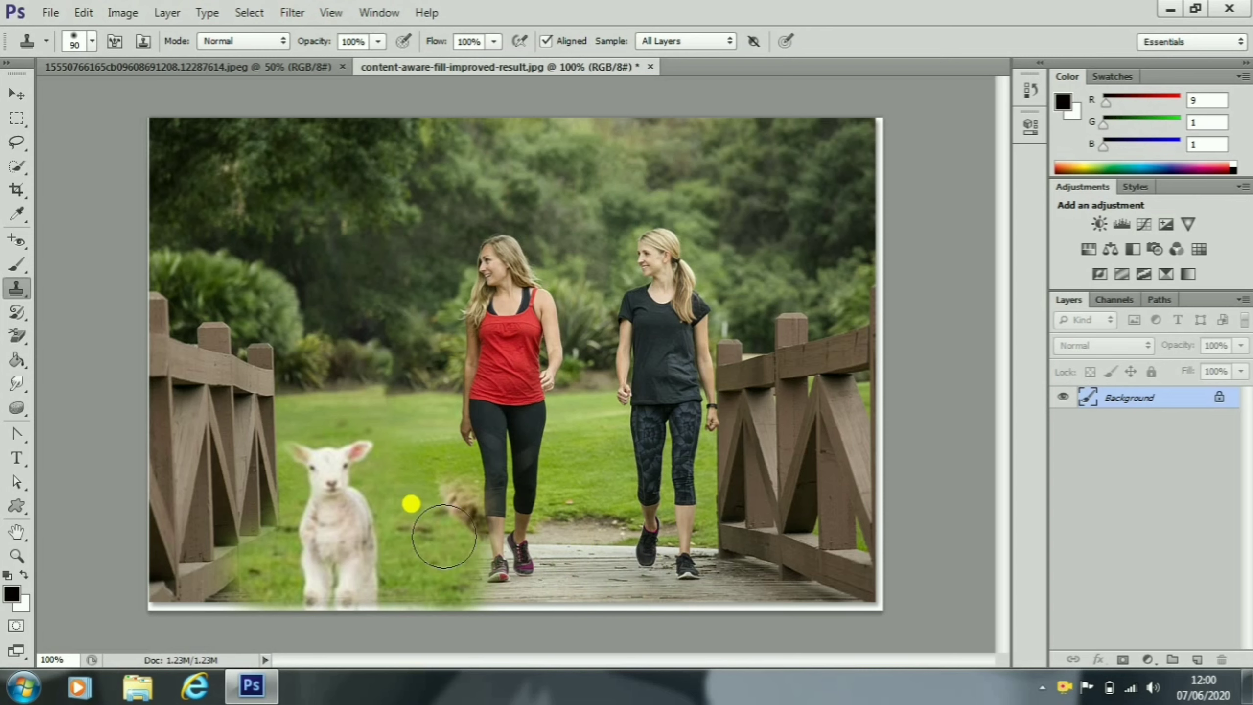
# Clone grass over the wooden path around both women's feet and along the base of the right-hand fence.
pyautogui.moveTo(604, 602)
pyautogui.mouseDown()
pyautogui.moveTo(602, 496)
pyautogui.moveTo(600, 579)
pyautogui.moveTo(575, 535)
pyautogui.moveTo(577, 552)
pyautogui.moveTo(620, 573)
pyautogui.moveTo(641, 559)
pyautogui.moveTo(603, 579)
pyautogui.mouseUp()
pyautogui.moveTo(537, 578); pyautogui.dragTo(516, 587)
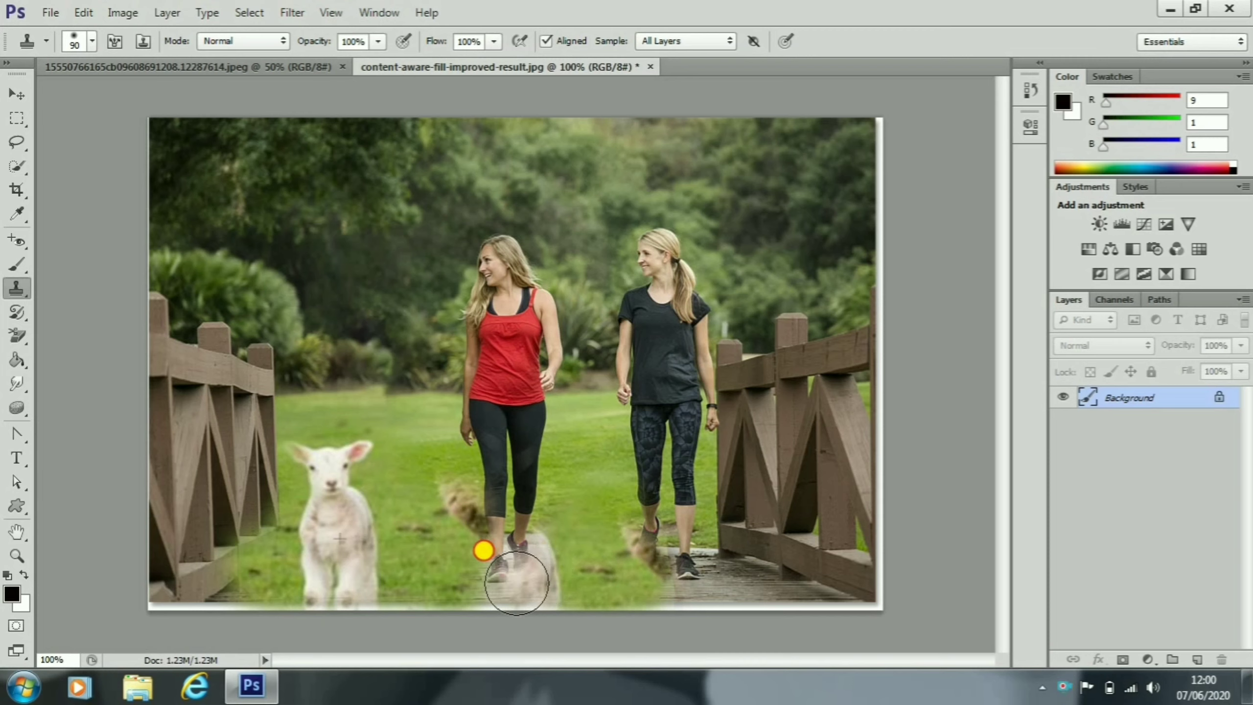
pyautogui.moveTo(751, 573); pyautogui.dragTo(826, 579)
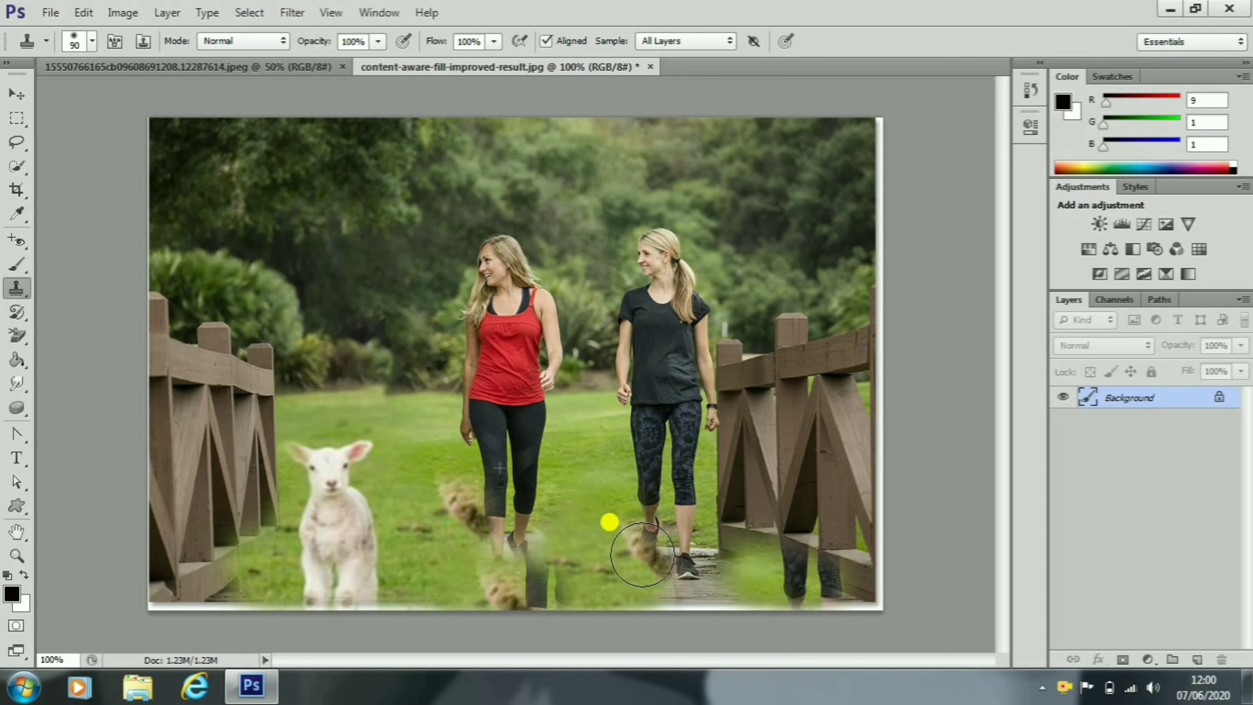
pyautogui.click(643, 555)
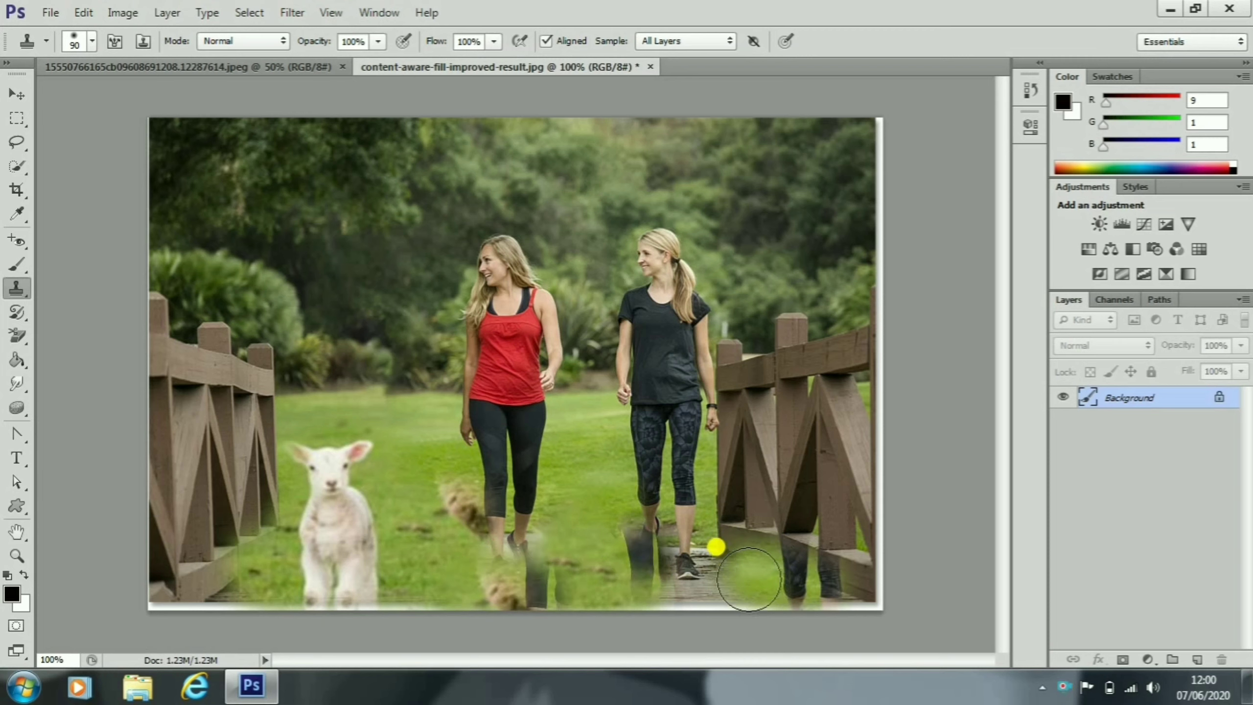
pyautogui.moveTo(749, 580); pyautogui.dragTo(728, 560)
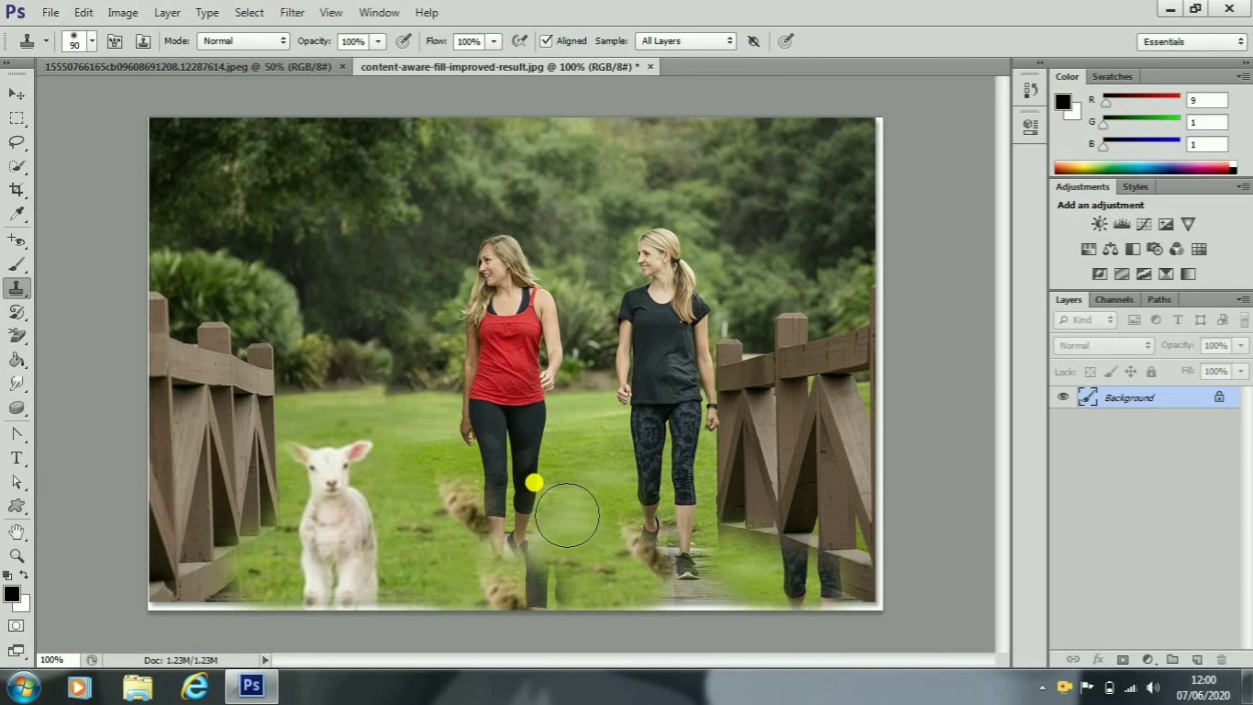
# Sample the grass between the women and clone it over the remaining path and the brown wool patches beside the woman in red.
pyautogui.keyDown('alt'); pyautogui.click(583, 504); pyautogui.keyUp('alt')
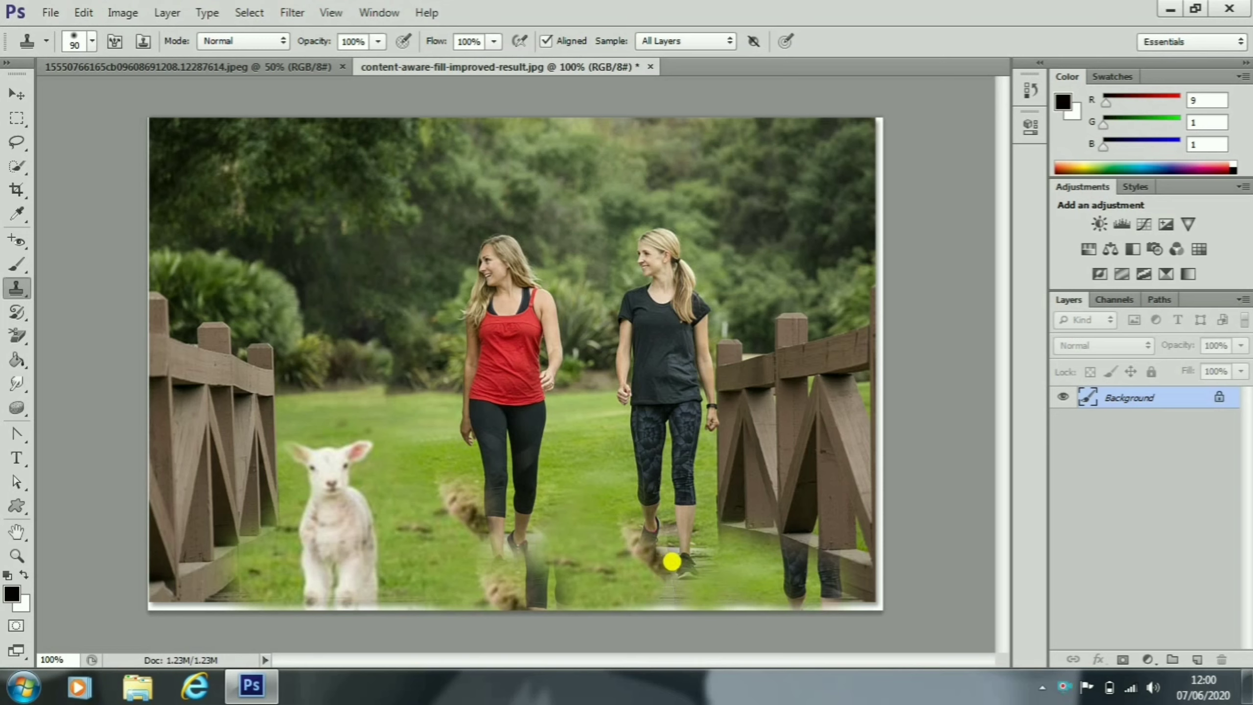
pyautogui.moveTo(709, 594); pyautogui.dragTo(756, 597)
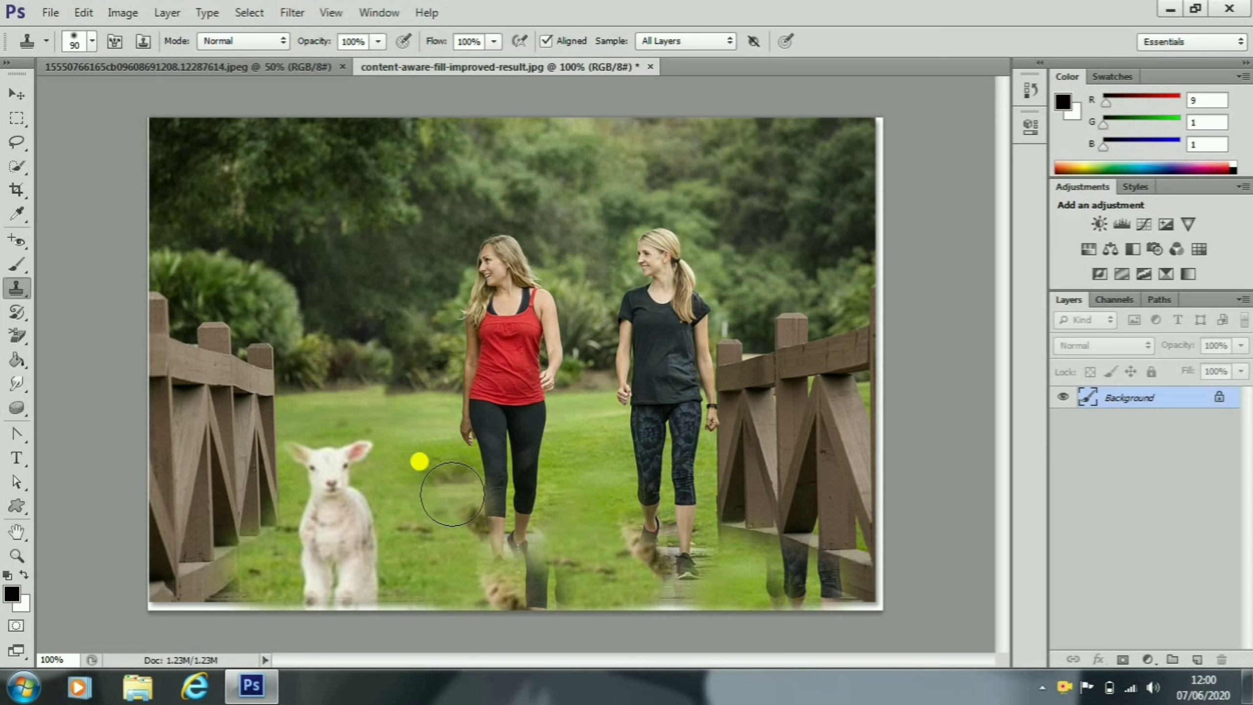
pyautogui.moveTo(424, 495)
pyautogui.mouseDown()
pyautogui.moveTo(428, 541)
pyautogui.moveTo(451, 486)
pyautogui.mouseUp()
pyautogui.hotkey('ctrl', 'z')
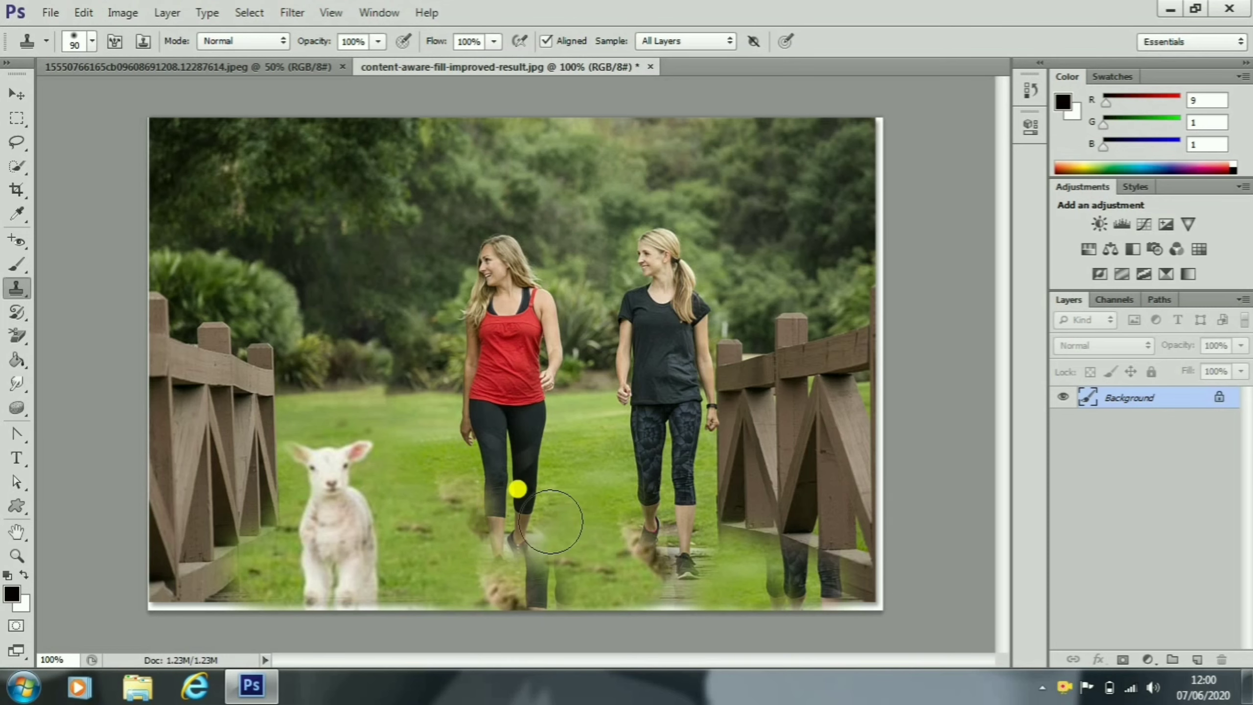
pyautogui.keyDown('alt'); pyautogui.click(600, 522); pyautogui.keyUp('alt')
pyautogui.moveTo(509, 596); pyautogui.dragTo(498, 591)
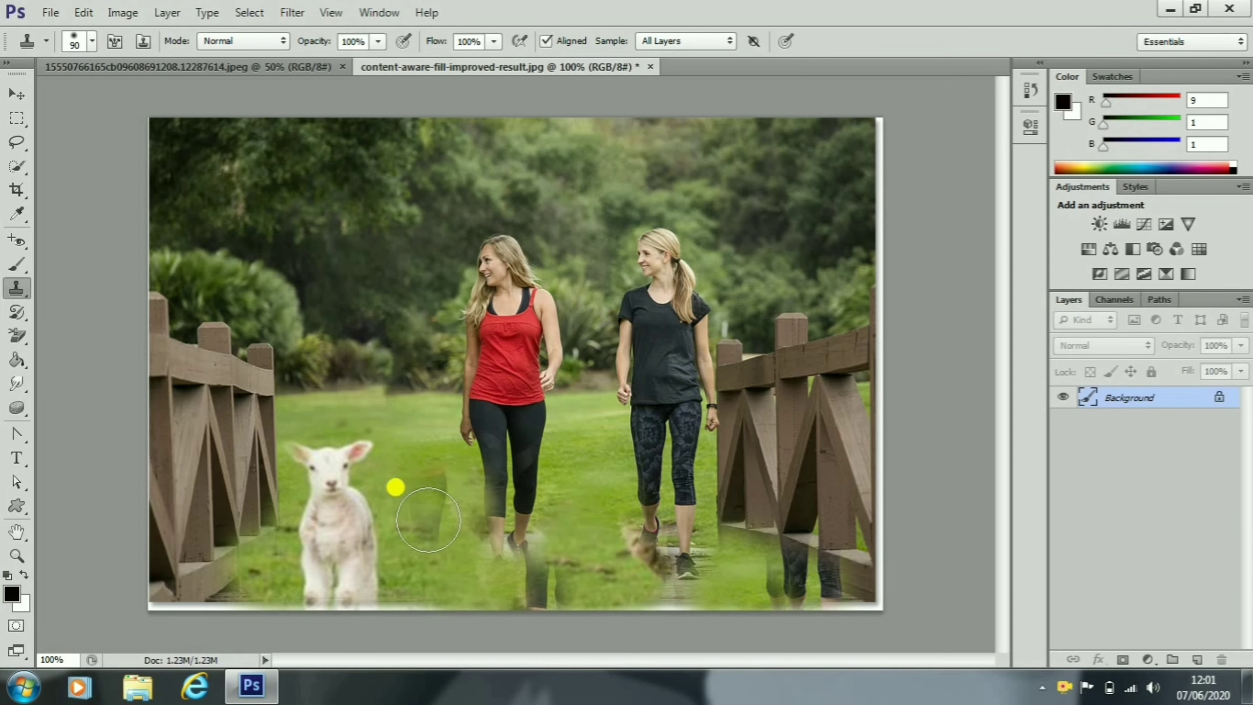
# Sample the grass beside the lamb and clone it over the dark leg fragments below the woman in red.
pyautogui.keyDown('alt'); pyautogui.click(427, 523); pyautogui.keyUp('alt')
pyautogui.click(538, 587)
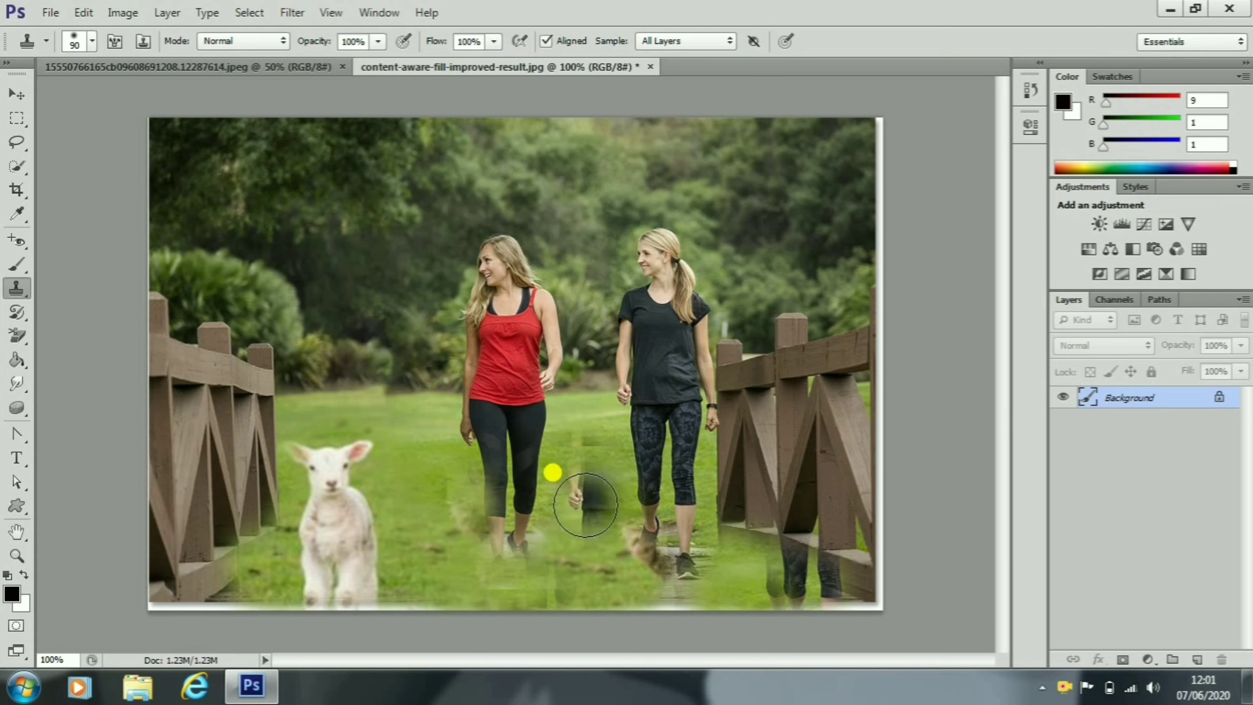
pyautogui.keyDown('alt'); pyautogui.click(419, 500); pyautogui.keyUp('alt')
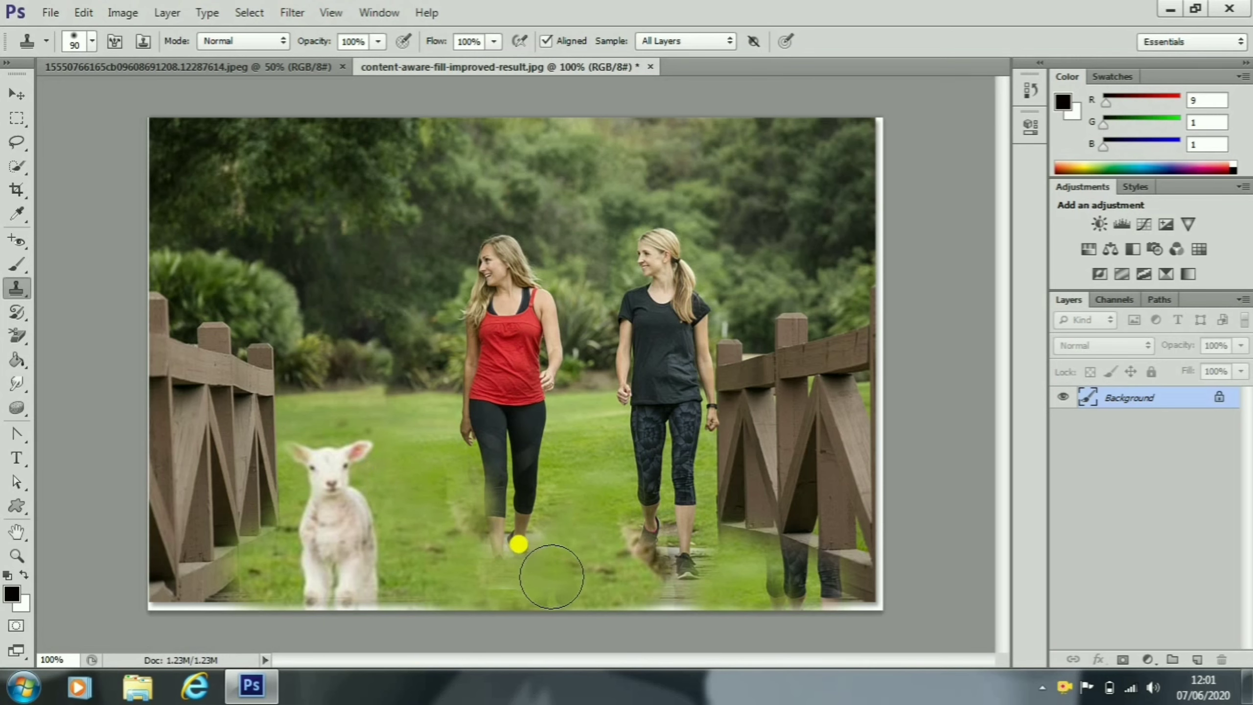
pyautogui.click(551, 583)
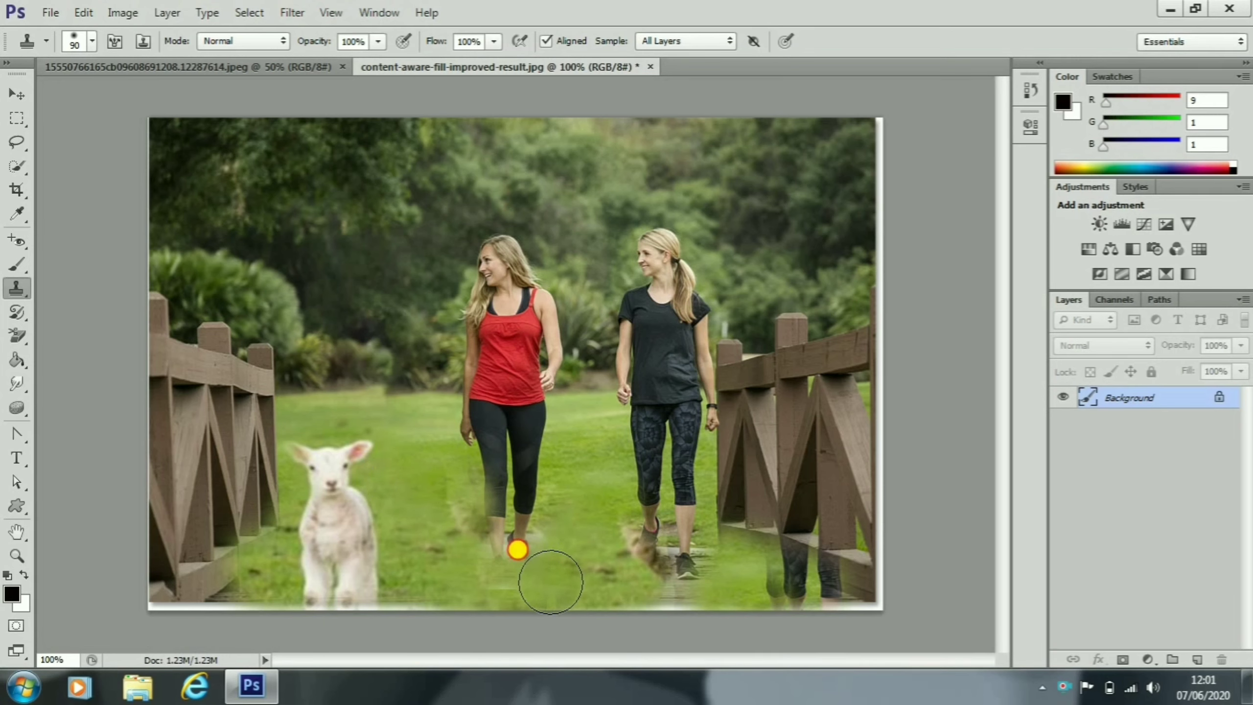
# Resample the grass and clone it over the lower path and the stray legs at the base of the right-hand fence.
pyautogui.keyDown('alt'); pyautogui.click(421, 580); pyautogui.keyUp('alt')
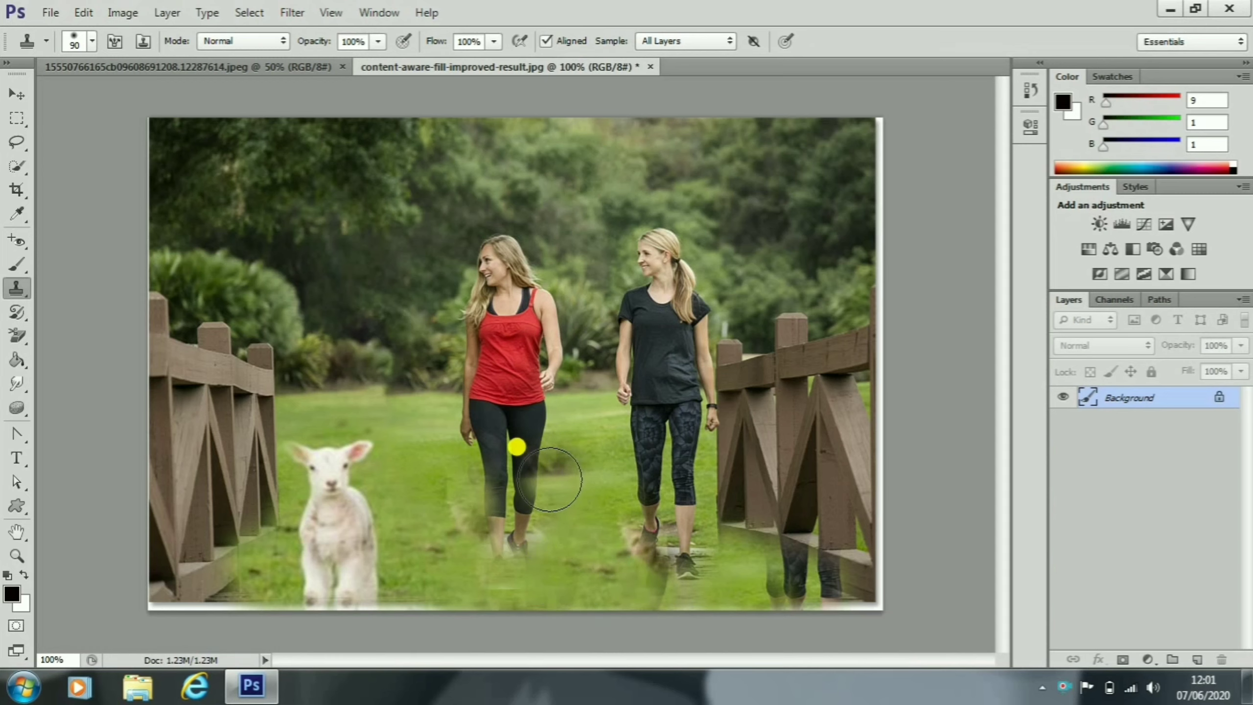
pyautogui.keyDown('alt'); pyautogui.click(596, 508); pyautogui.keyUp('alt')
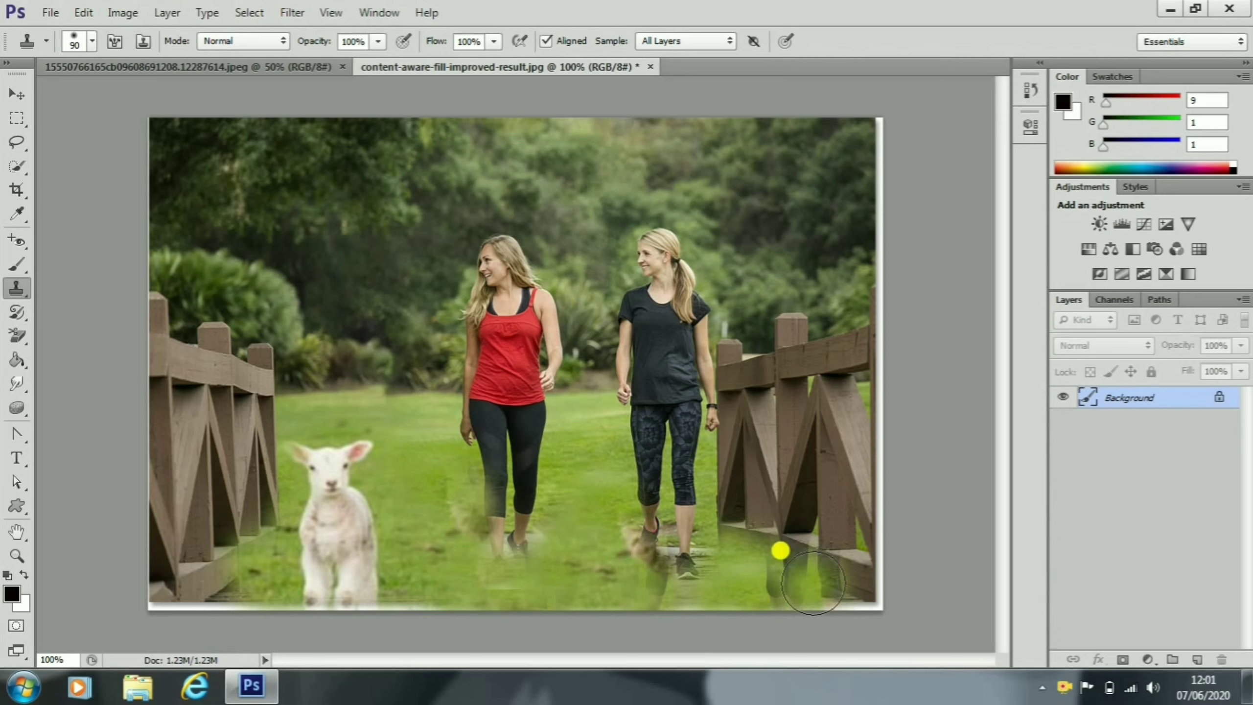
pyautogui.click(793, 585)
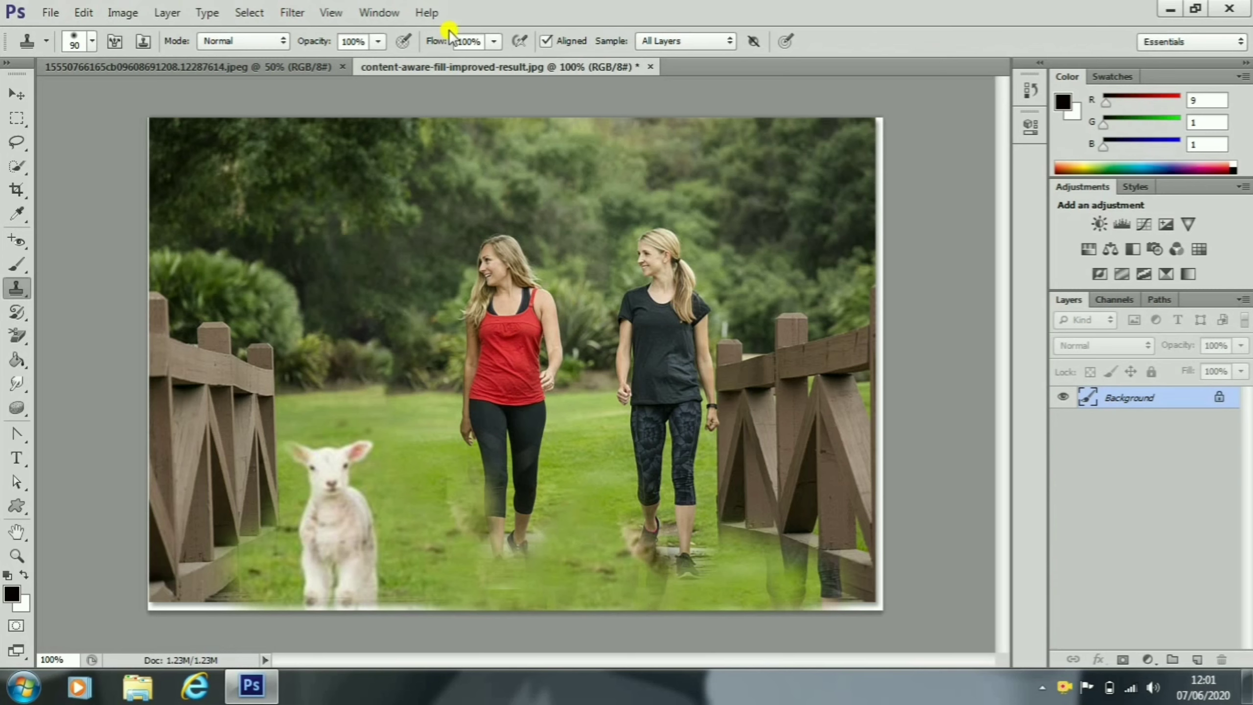
# Close the two-women picture without saving its changes.
pyautogui.click(649, 66)
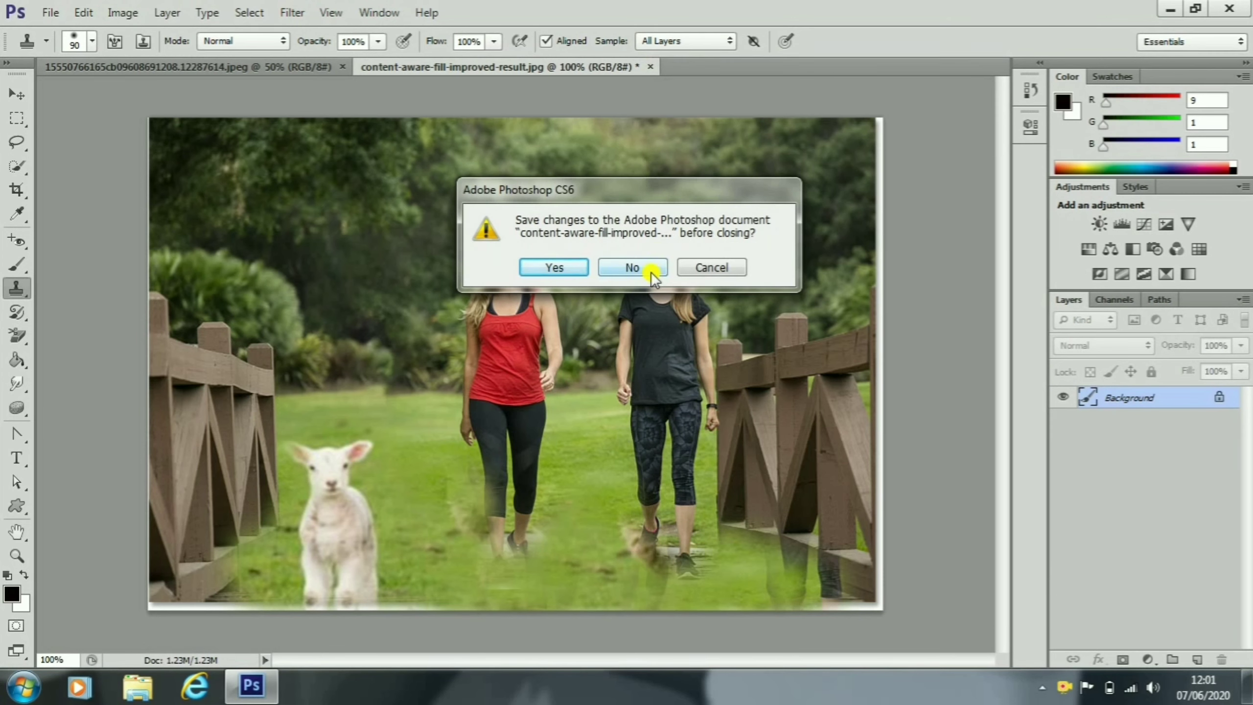
pyautogui.click(650, 270)
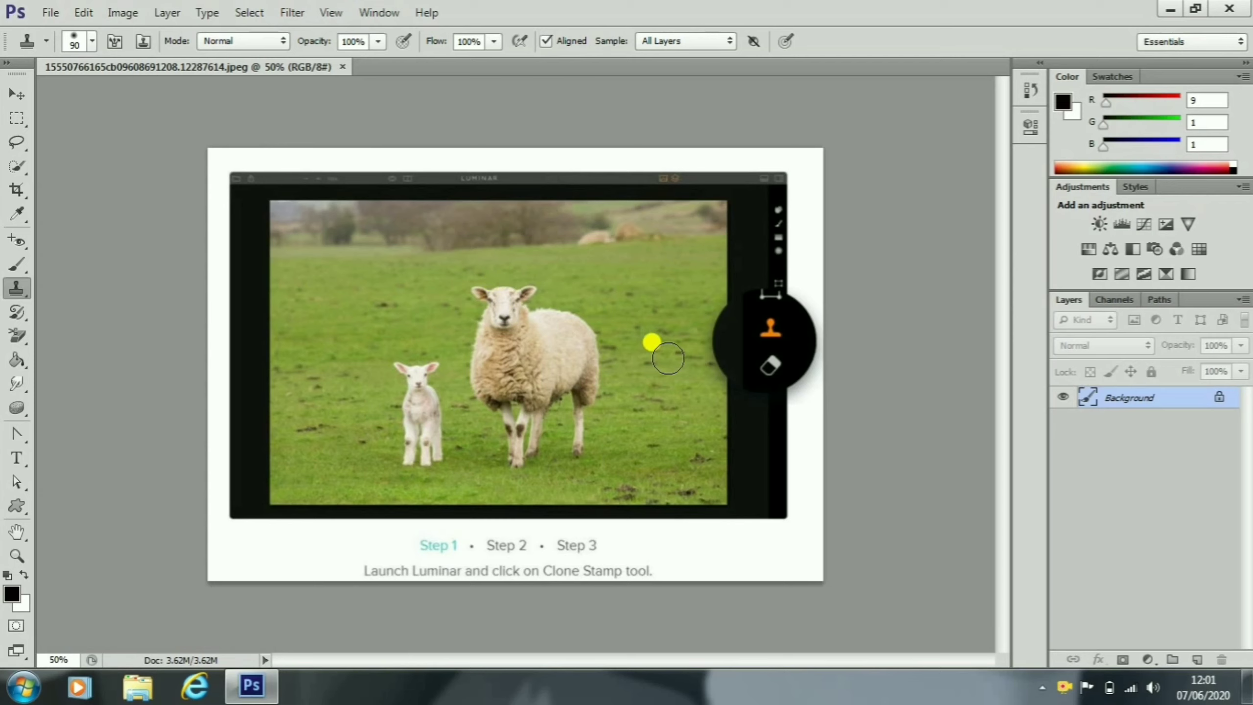
# Sample the lamb in the sheep picture and clone it onto the grass on the right side of the adult sheep.
pyautogui.keyDown('alt'); pyautogui.click(415, 385); pyautogui.keyUp('alt')
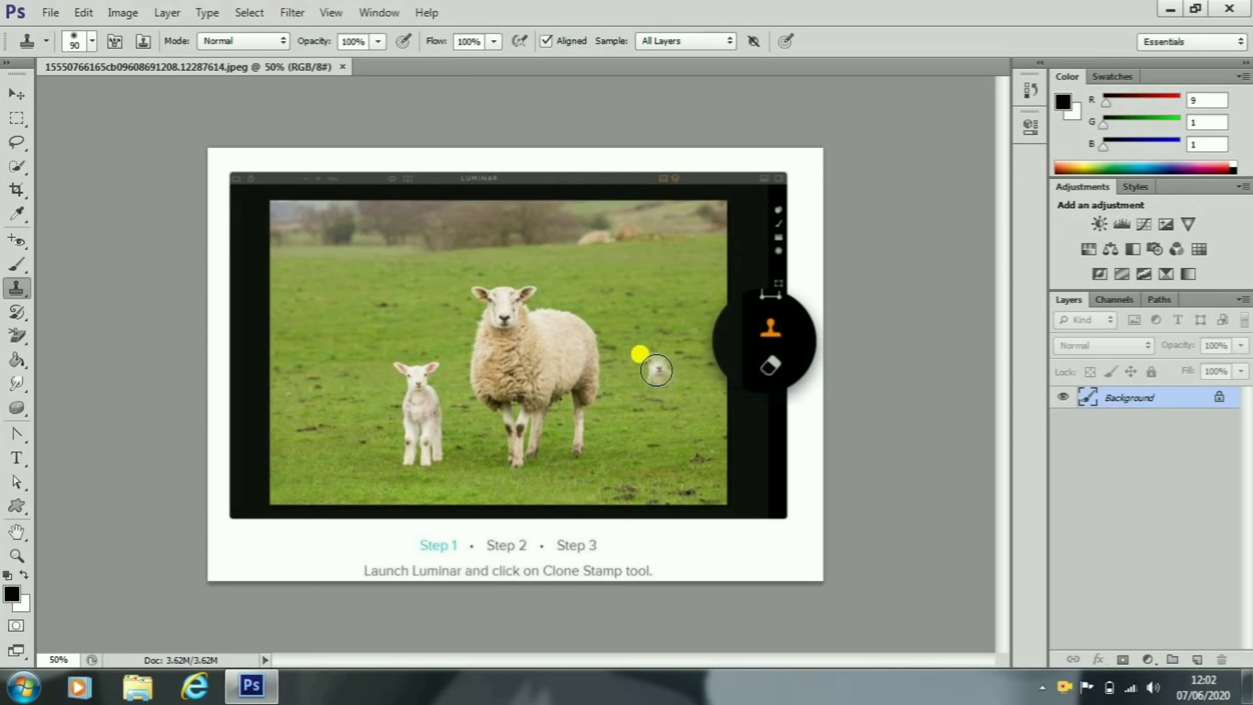
pyautogui.moveTo(656, 370)
pyautogui.mouseDown()
pyautogui.moveTo(643, 330)
pyautogui.moveTo(661, 345)
pyautogui.moveTo(620, 378)
pyautogui.moveTo(624, 422)
pyautogui.moveTo(662, 377)
pyautogui.moveTo(662, 441)
pyautogui.moveTo(632, 448)
pyautogui.moveTo(641, 343)
pyautogui.moveTo(647, 384)
pyautogui.moveTo(659, 351)
pyautogui.moveTo(661, 437)
pyautogui.mouseUp()
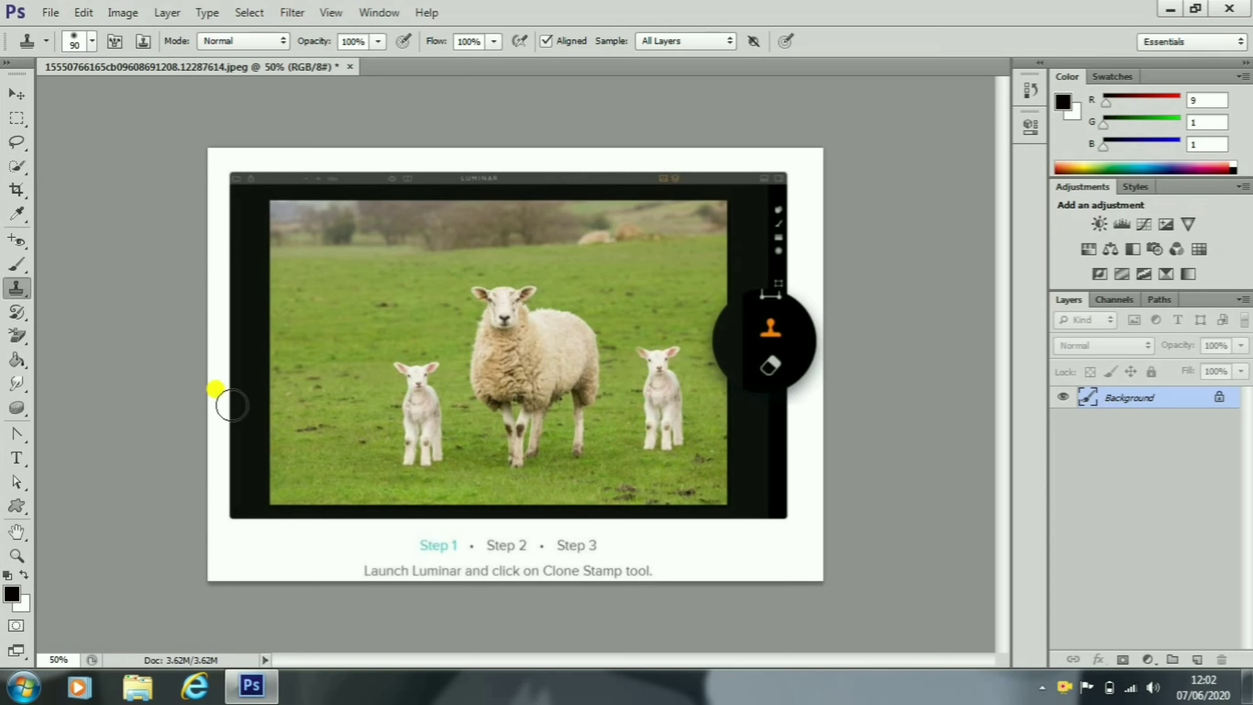
pyautogui.moveTo(509, 423); pyautogui.dragTo(514, 421)
pyautogui.hotkey('ctrl', 'z')
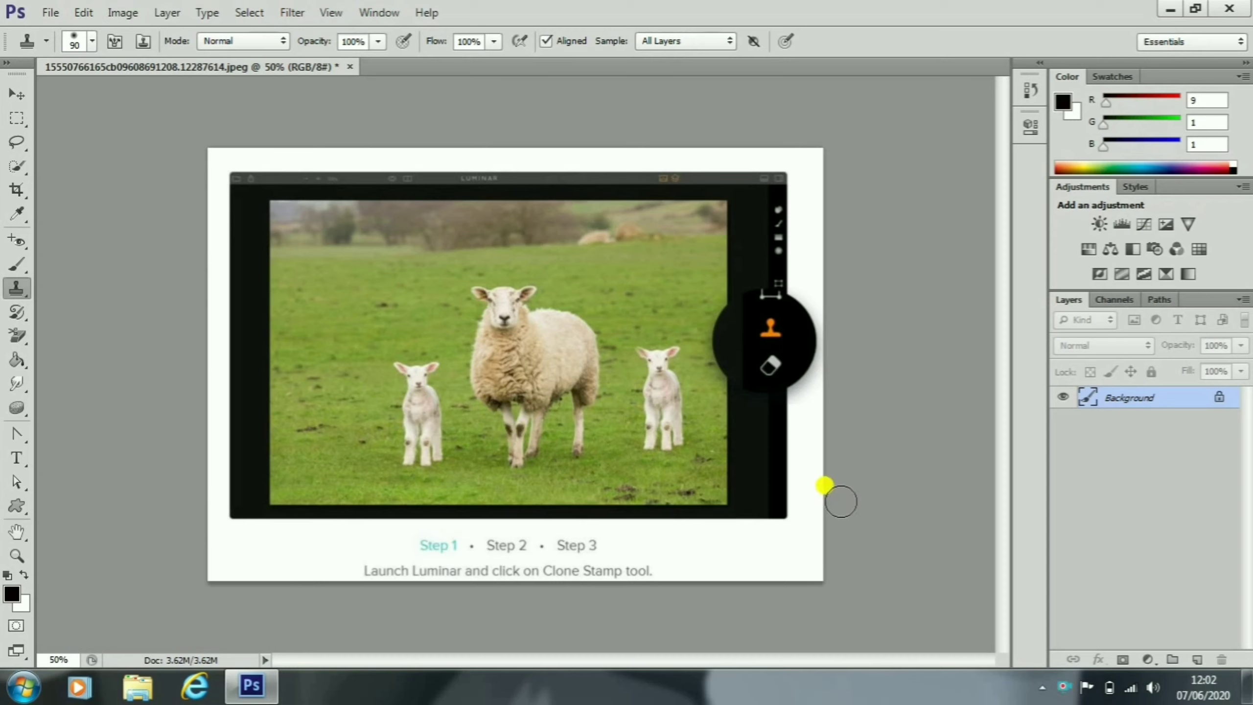
# Clone the adult sheep onto the grass to the left of the original lamb.
pyautogui.click(776, 477)
pyautogui.hotkey('ctrl', 'z')
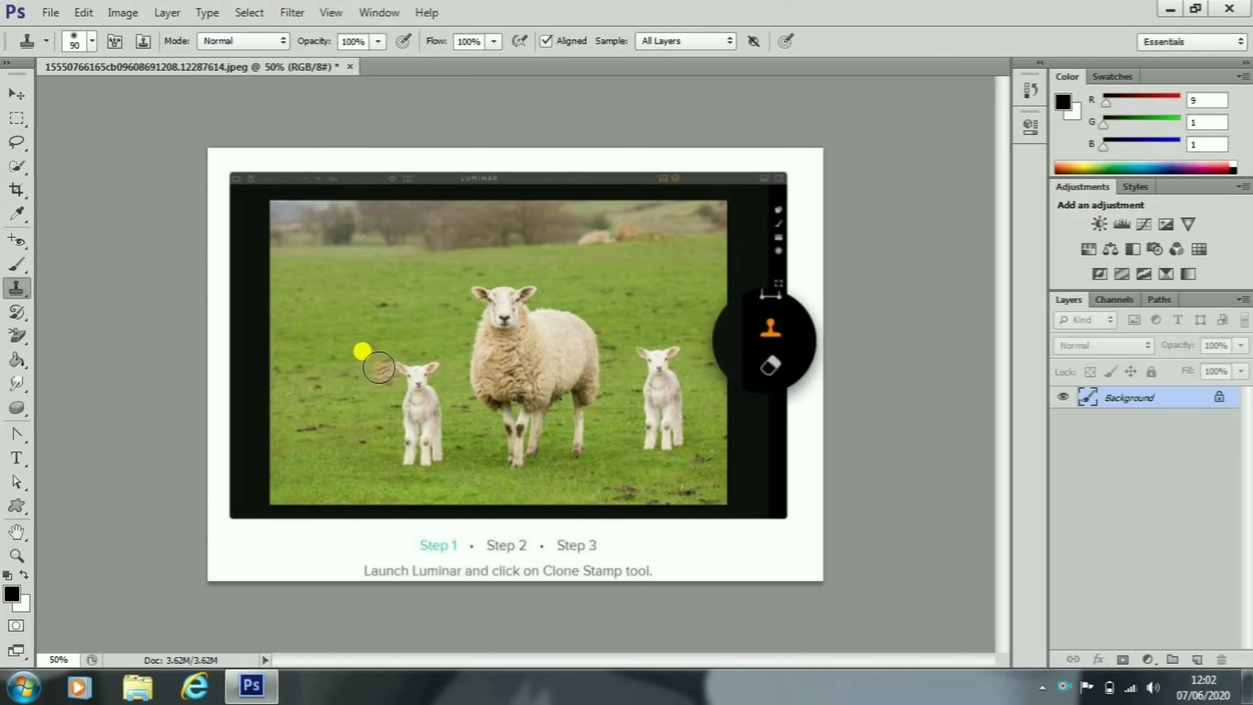
pyautogui.moveTo(312, 342)
pyautogui.mouseDown()
pyautogui.moveTo(339, 313)
pyautogui.moveTo(351, 343)
pyautogui.moveTo(315, 372)
pyautogui.moveTo(305, 445)
pyautogui.moveTo(292, 306)
pyautogui.moveTo(289, 435)
pyautogui.moveTo(306, 468)
pyautogui.moveTo(354, 467)
pyautogui.moveTo(339, 297)
pyautogui.moveTo(305, 278)
pyautogui.moveTo(354, 275)
pyautogui.moveTo(375, 309)
pyautogui.moveTo(353, 461)
pyautogui.moveTo(342, 463)
pyautogui.moveTo(393, 370)
pyautogui.moveTo(409, 306)
pyautogui.moveTo(424, 319)
pyautogui.moveTo(352, 388)
pyautogui.moveTo(349, 439)
pyautogui.moveTo(303, 274)
pyautogui.moveTo(294, 264)
pyautogui.moveTo(281, 282)
pyautogui.moveTo(326, 278)
pyautogui.moveTo(333, 331)
pyautogui.moveTo(390, 357)
pyautogui.moveTo(398, 344)
pyautogui.moveTo(349, 426)
pyautogui.moveTo(342, 463)
pyautogui.moveTo(294, 378)
pyautogui.moveTo(284, 240)
pyautogui.moveTo(365, 305)
pyautogui.moveTo(339, 396)
pyautogui.moveTo(400, 319)
pyautogui.moveTo(352, 466)
pyautogui.mouseUp()
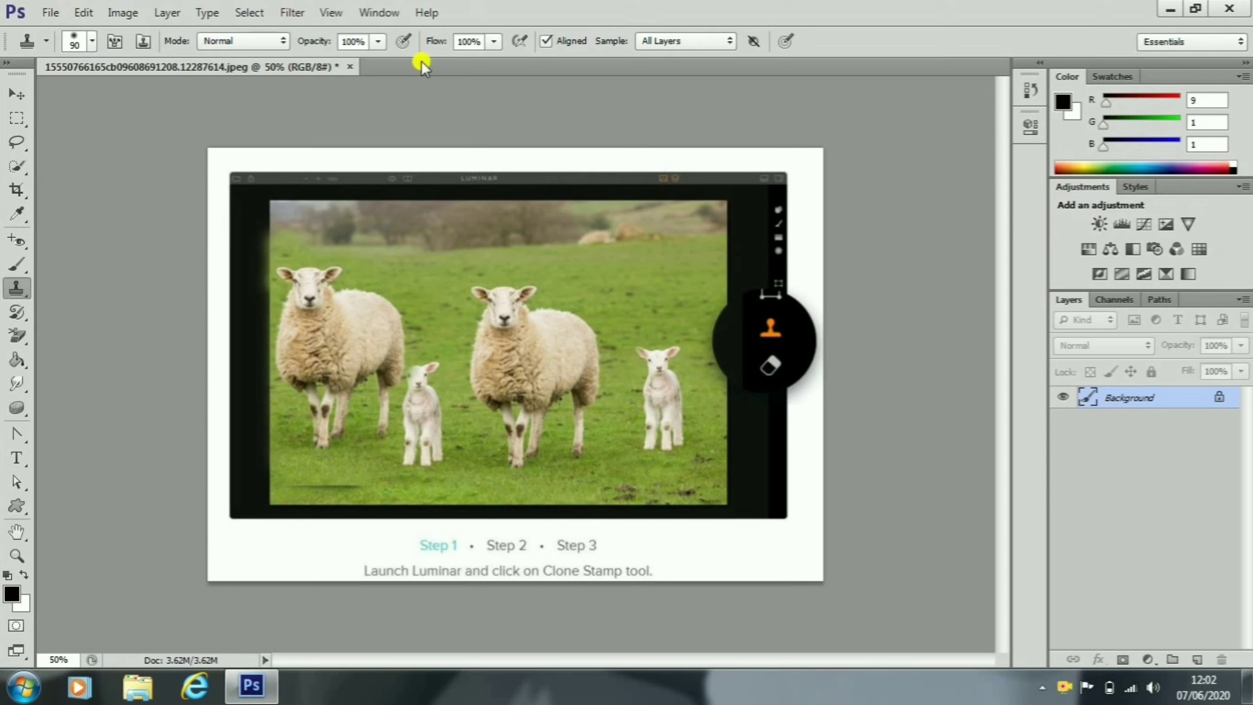
# Close the sheep picture without saving and open The-Best-Baby-Hair-Gel from the pictures ps folder.
pyautogui.click(353, 66)
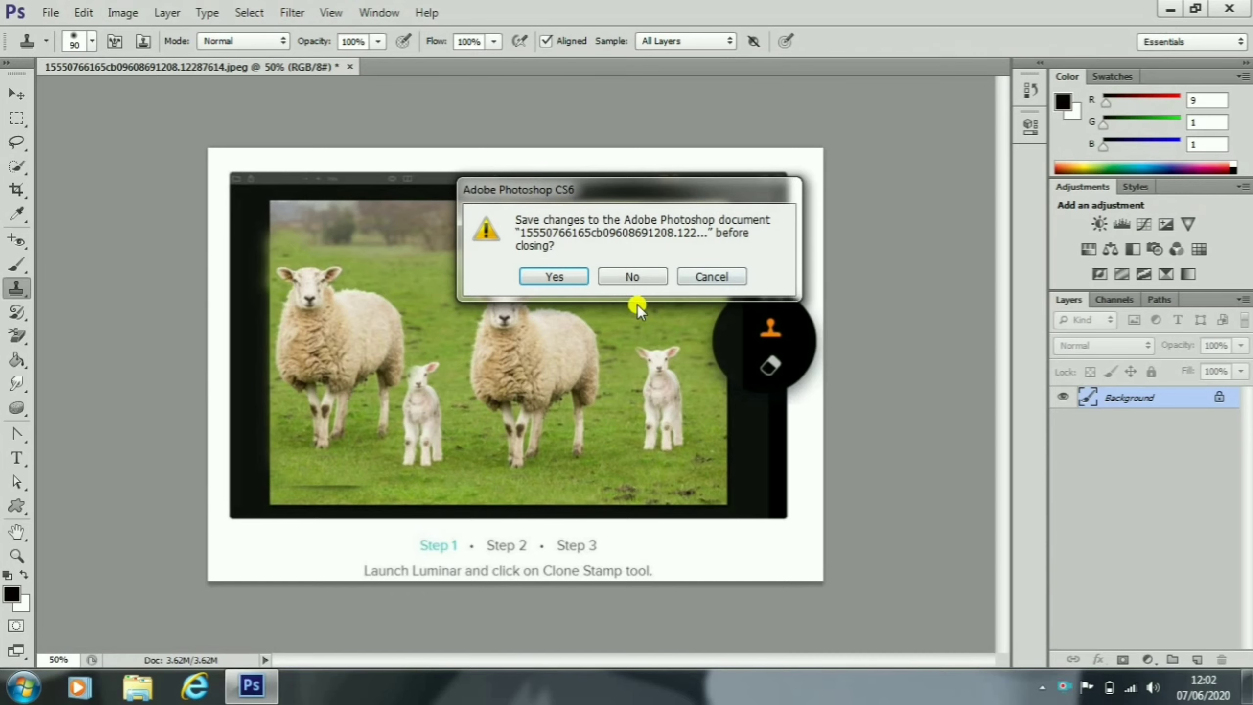
pyautogui.click(636, 276)
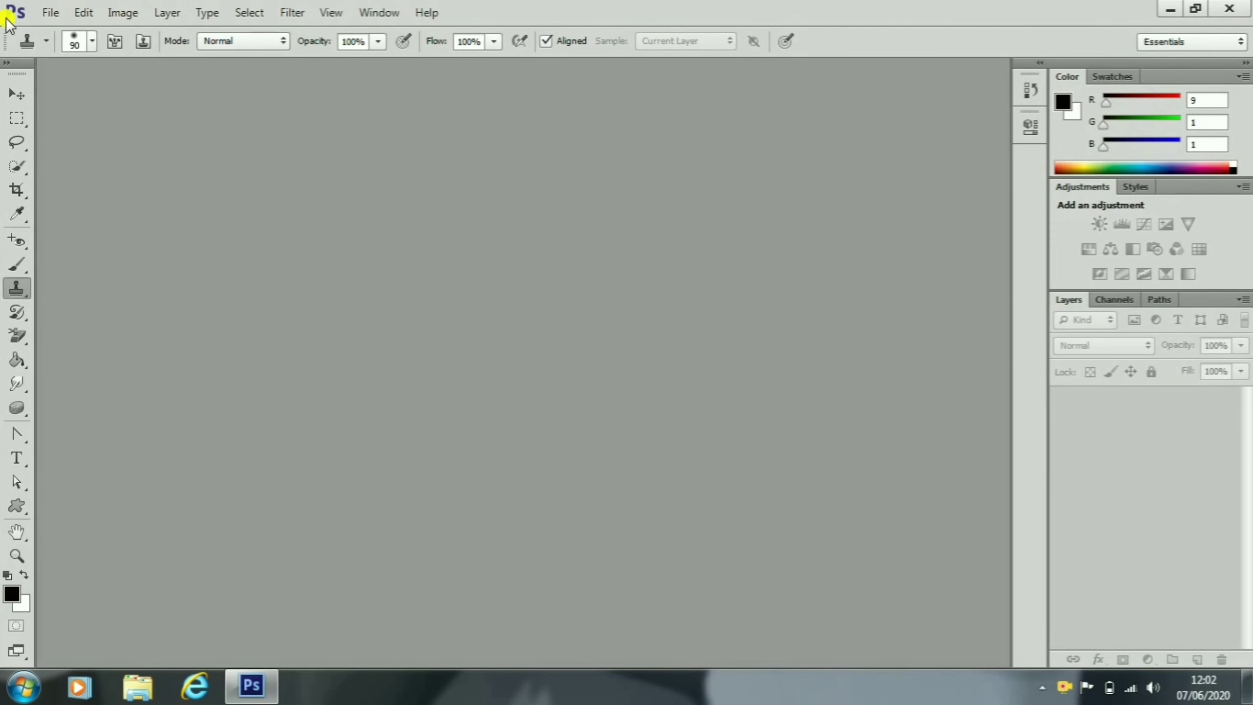
pyautogui.click(51, 13)
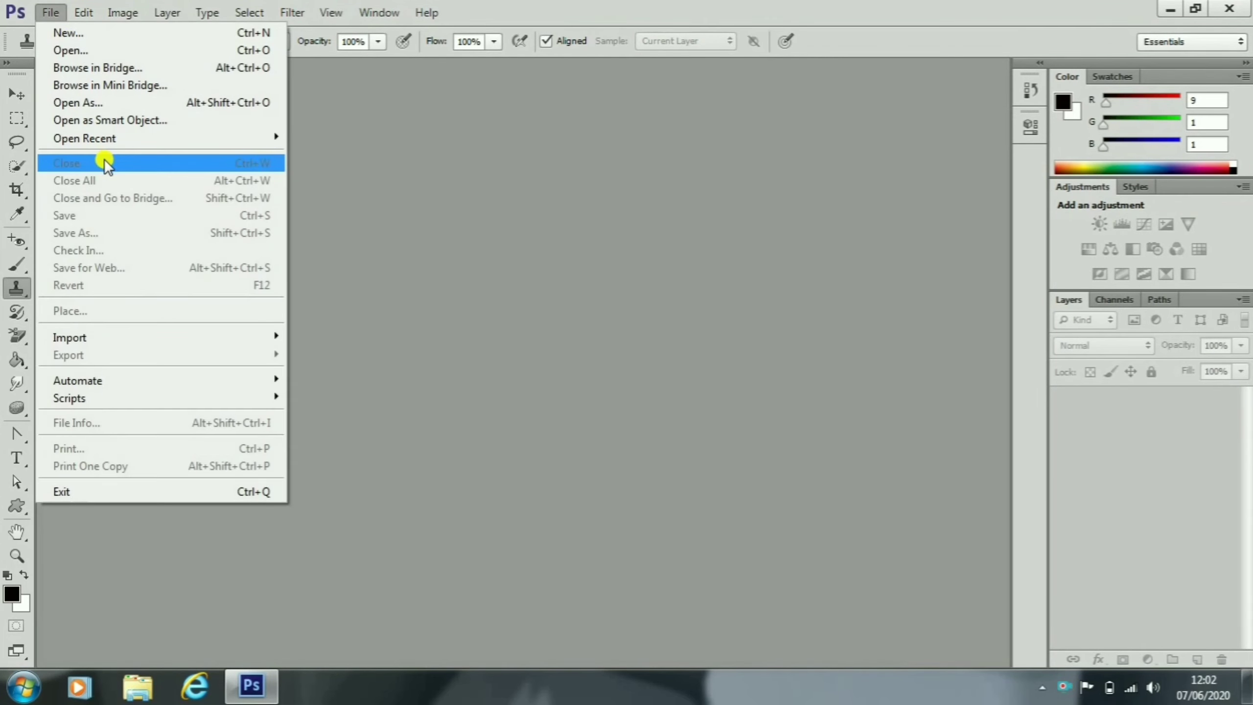
pyautogui.click(104, 50)
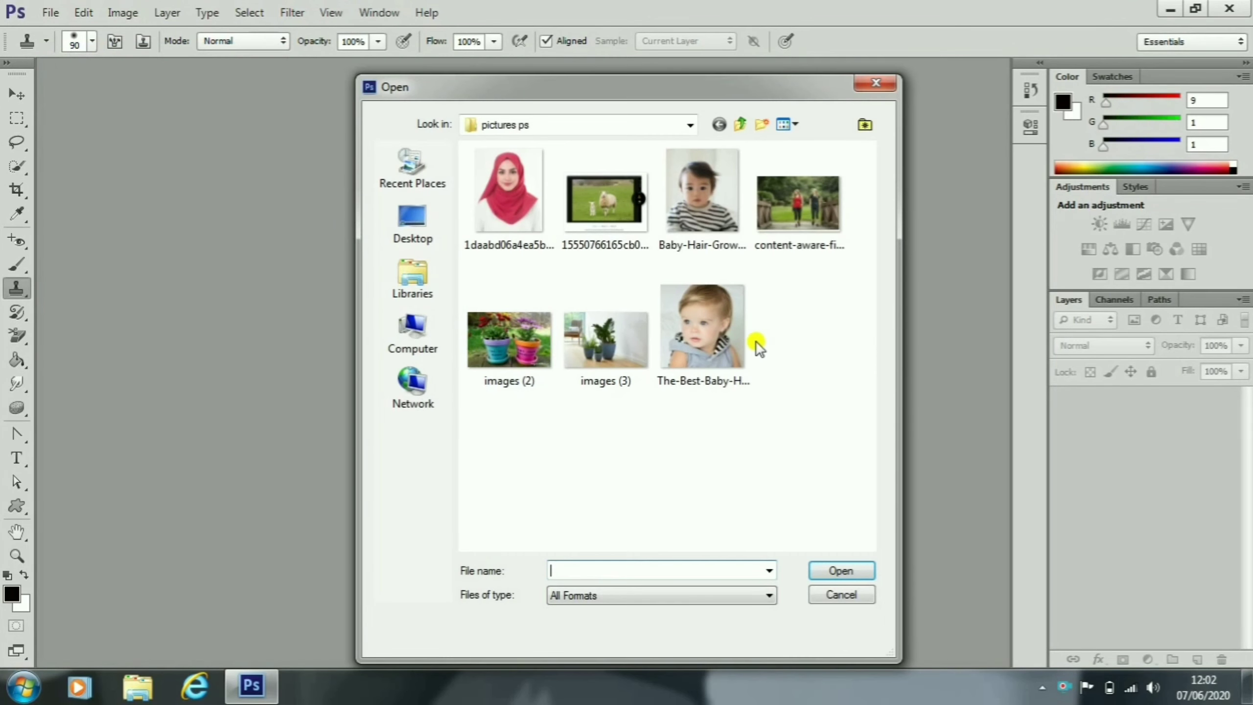
pyautogui.click(717, 322)
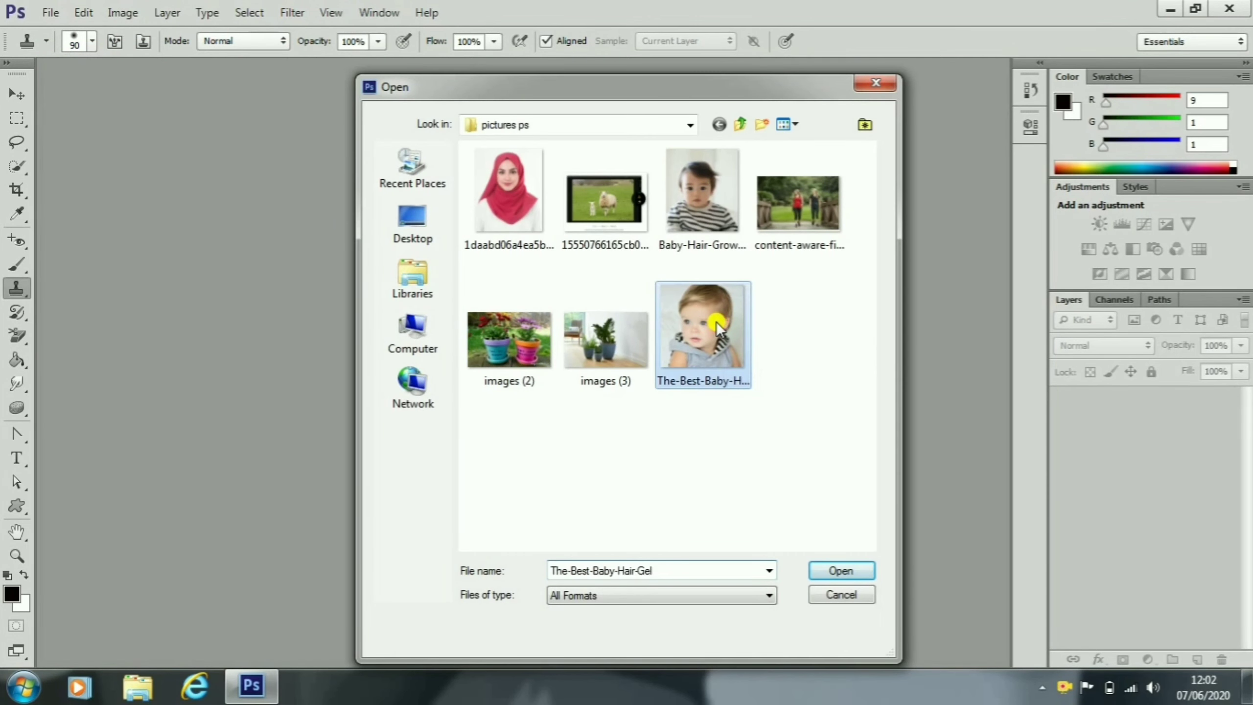
pyautogui.click(833, 573)
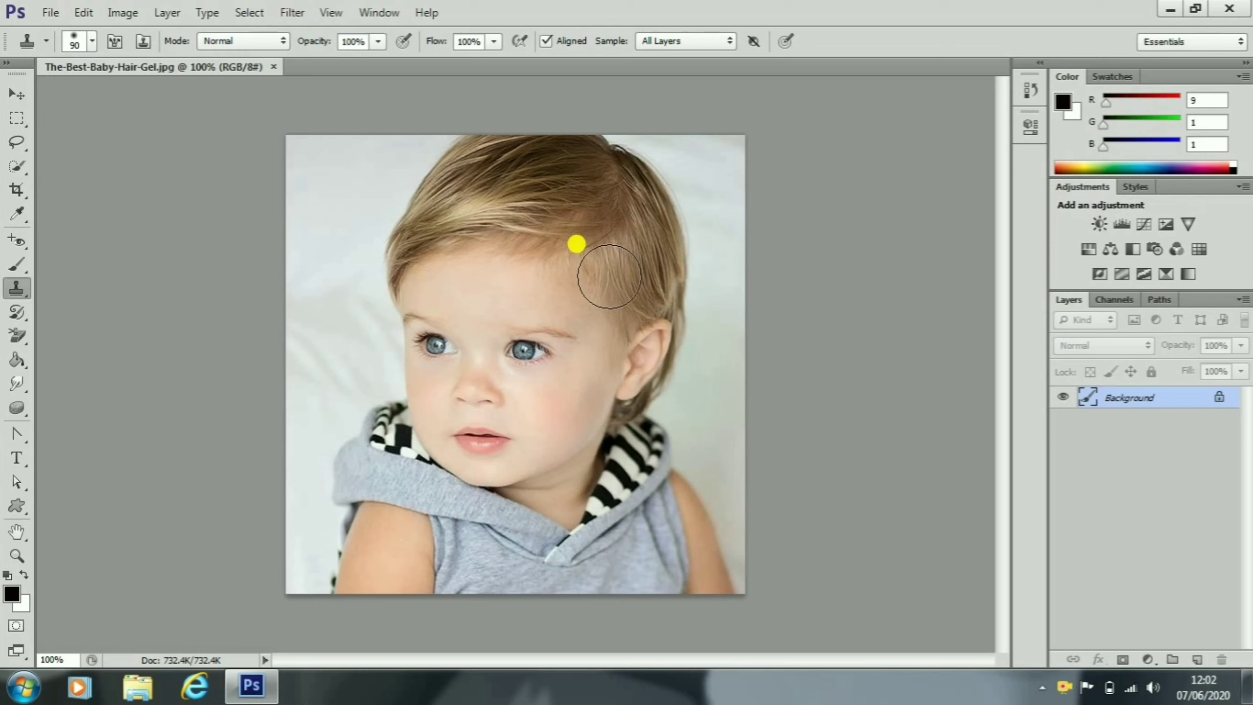
# Prepare the Clone Stamp for the child's side hair by reducing the brush size to 45 px.
pyautogui.keyDown('alt'); pyautogui.click(621, 270); pyautogui.keyUp('alt')
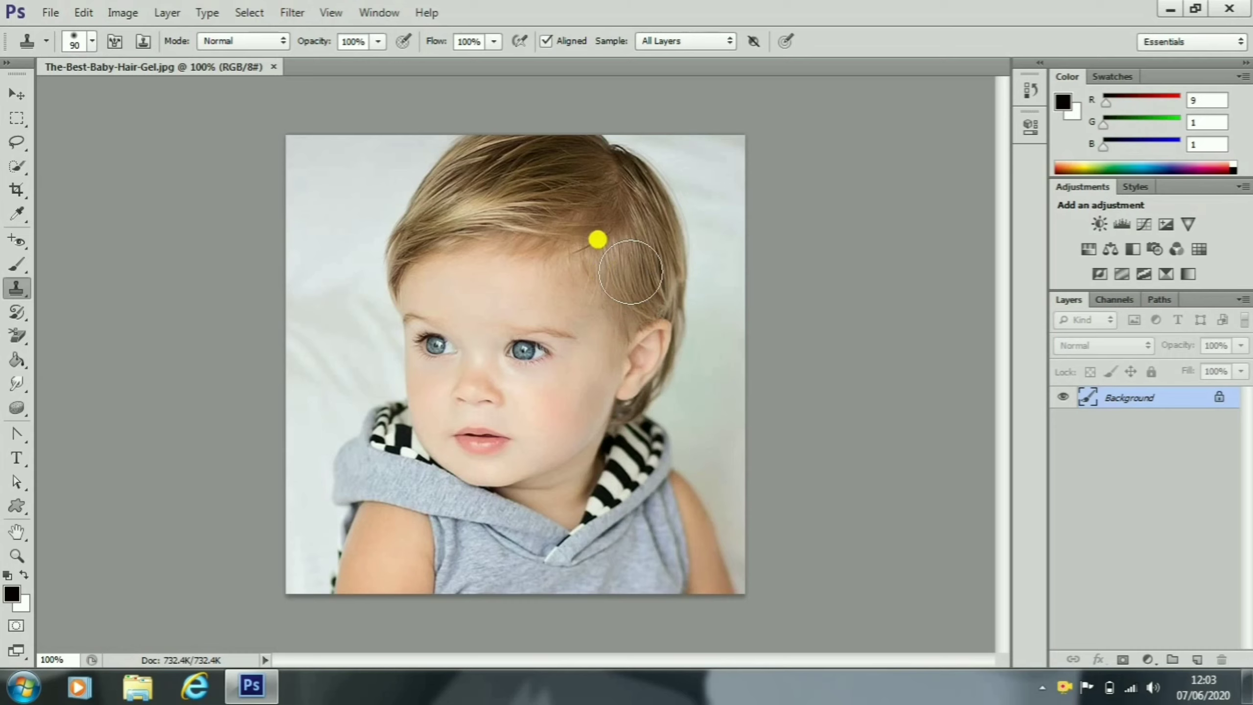
pyautogui.click(87, 40)
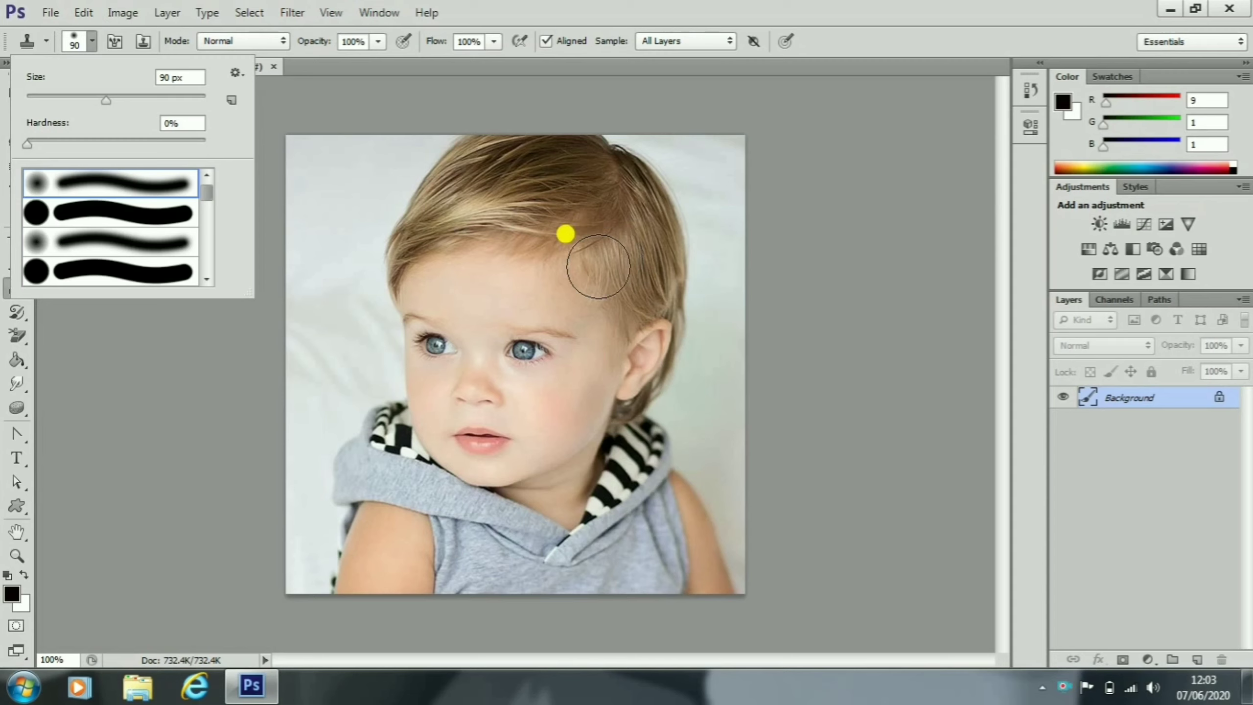
pyautogui.click(566, 235)
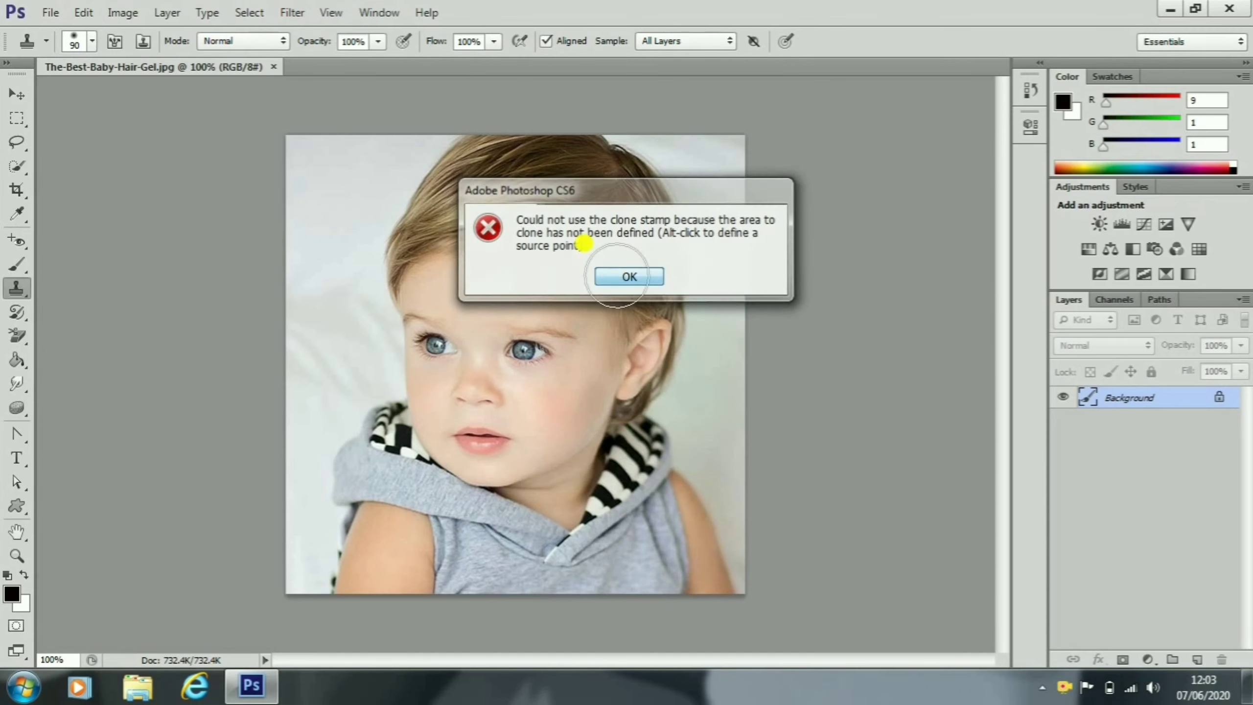
pyautogui.press('Return')
pyautogui.press('[')
pyautogui.press('[')
pyautogui.press('[')
pyautogui.press('[')
pyautogui.press('[')
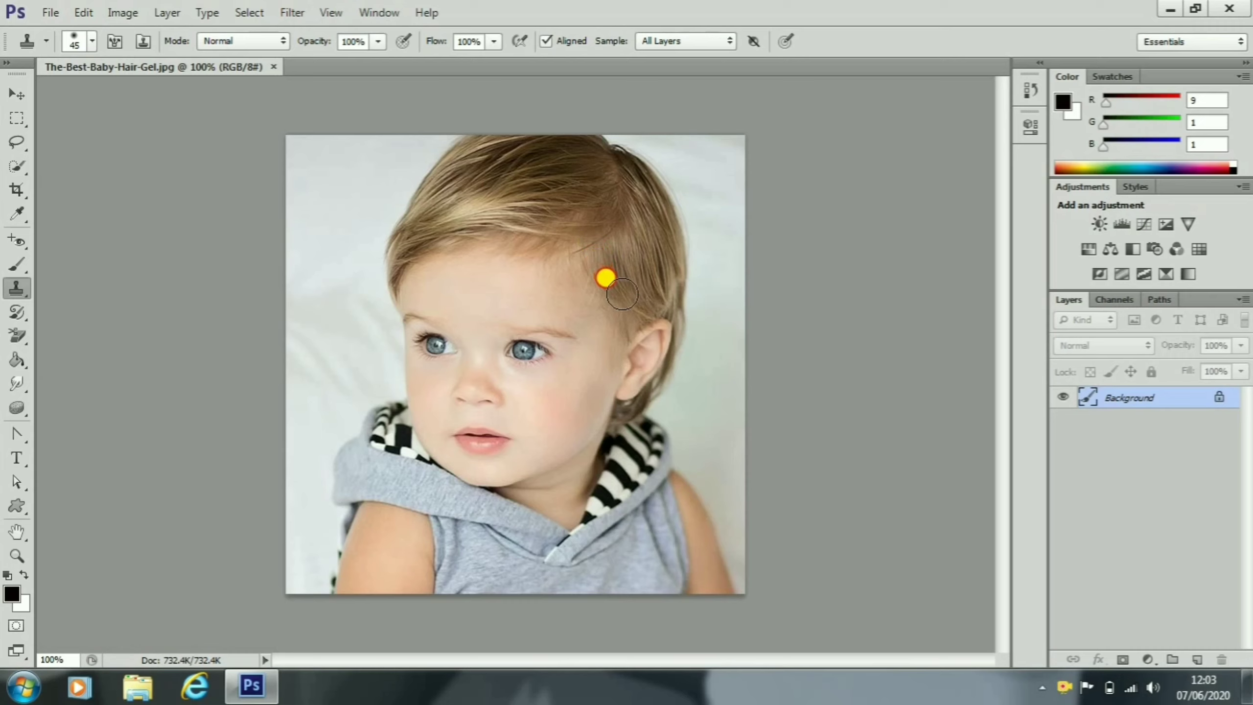
# Clone hair over the thin area at the child's temple and down in front of the ear.
pyautogui.moveTo(629, 307); pyautogui.dragTo(634, 314)
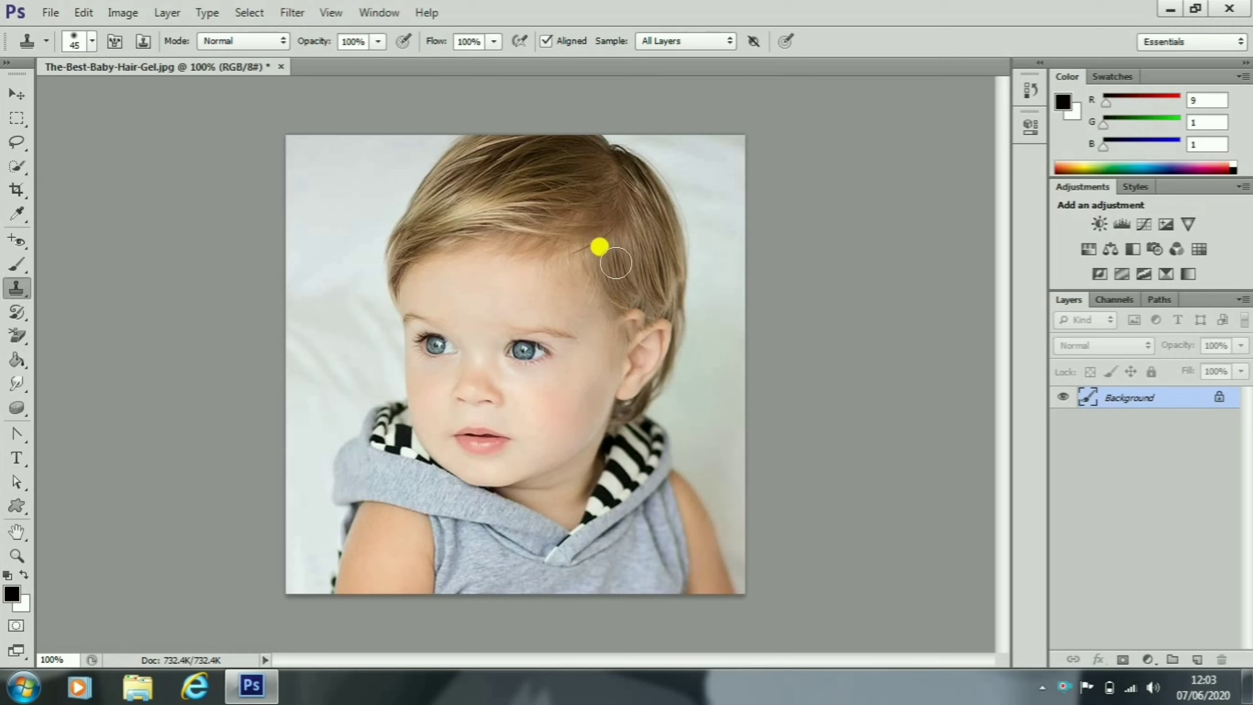
pyautogui.moveTo(616, 262)
pyautogui.mouseDown()
pyautogui.moveTo(656, 247)
pyautogui.moveTo(629, 290)
pyautogui.moveTo(638, 316)
pyautogui.mouseUp()
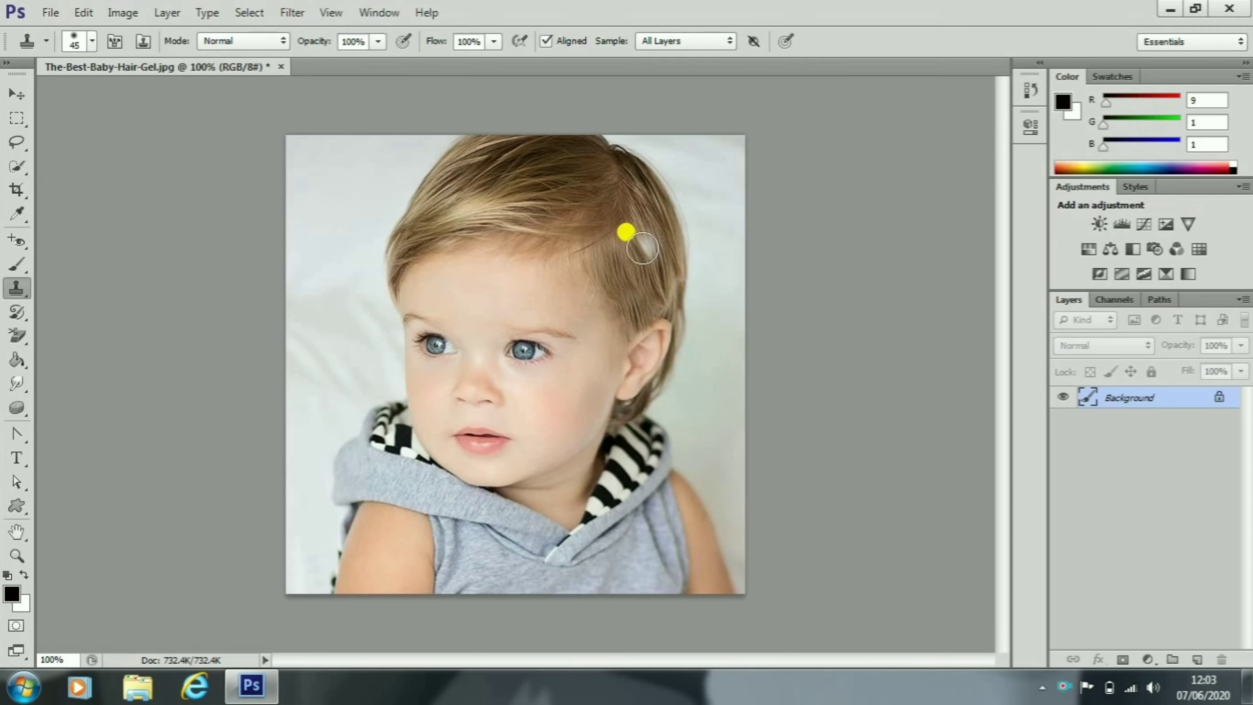
pyautogui.keyDown('alt'); pyautogui.click(645, 250); pyautogui.keyUp('alt')
pyautogui.moveTo(631, 263)
pyautogui.mouseDown()
pyautogui.moveTo(587, 268)
pyautogui.moveTo(618, 304)
pyautogui.moveTo(652, 254)
pyautogui.mouseUp()
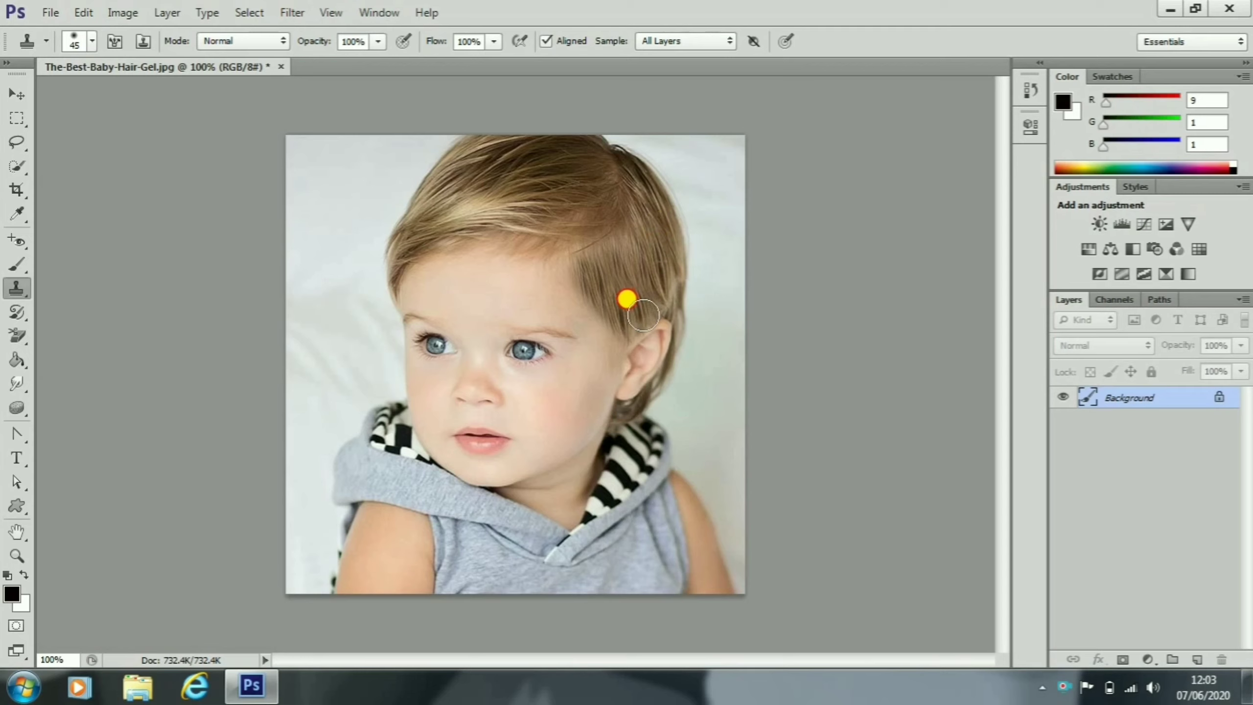
pyautogui.moveTo(643, 315)
pyautogui.mouseDown()
pyautogui.moveTo(658, 240)
pyautogui.moveTo(603, 310)
pyautogui.moveTo(623, 358)
pyautogui.mouseUp()
# Resample the side hair and clone it over the patch beside the ear, below the parting and at the back of the head.
pyautogui.keyDown('alt'); pyautogui.click(665, 248); pyautogui.keyUp('alt')
pyautogui.keyDown('alt'); pyautogui.click(632, 250); pyautogui.keyUp('alt')
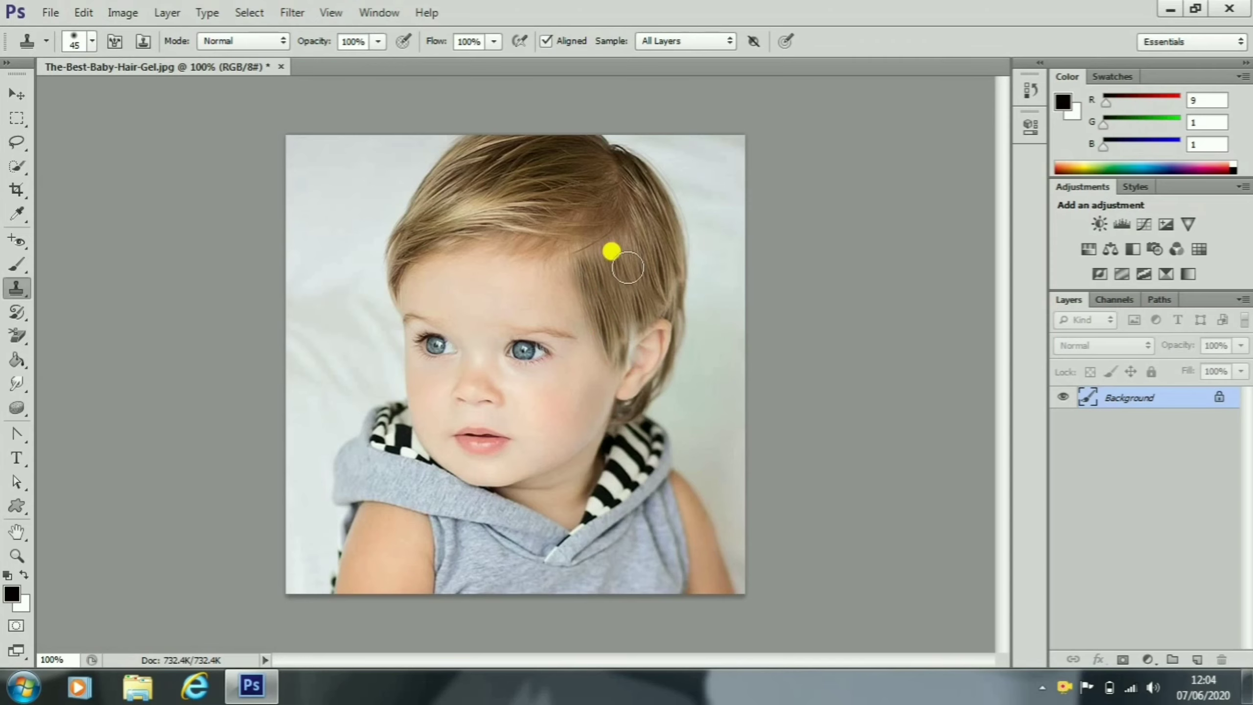
pyautogui.moveTo(605, 311); pyautogui.dragTo(604, 335)
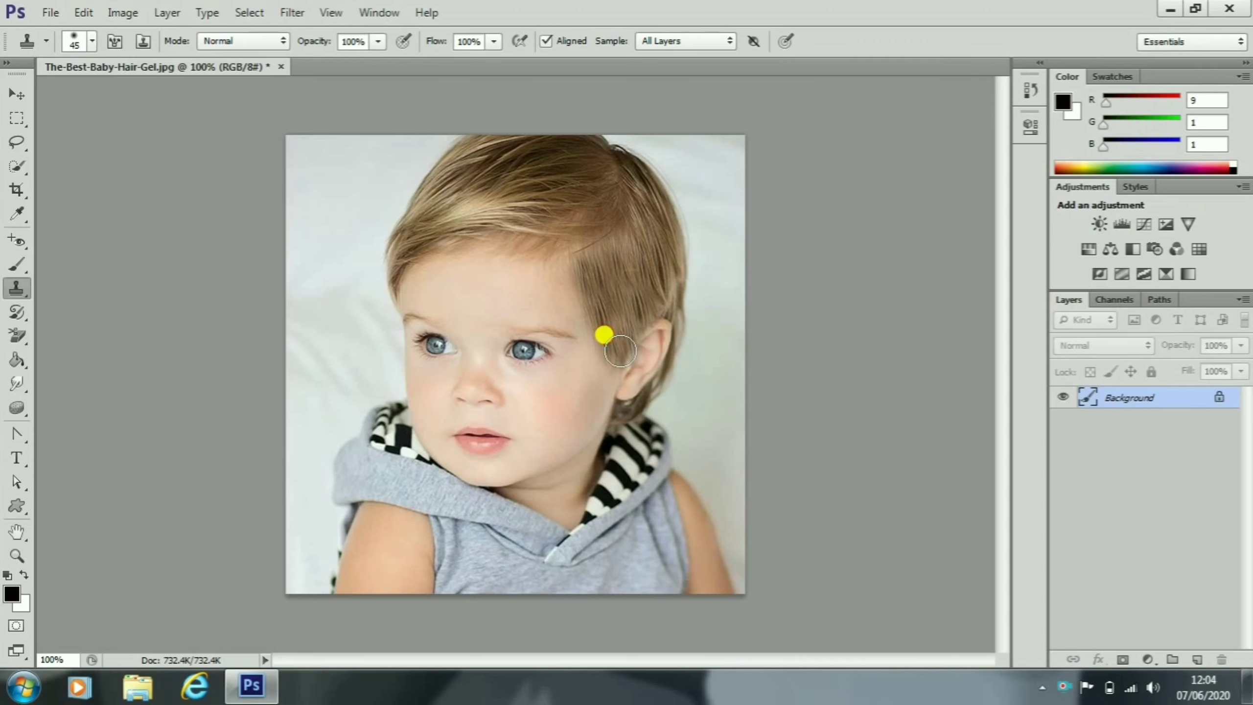
pyautogui.keyDown('alt'); pyautogui.click(646, 262); pyautogui.keyUp('alt')
pyautogui.click(609, 245)
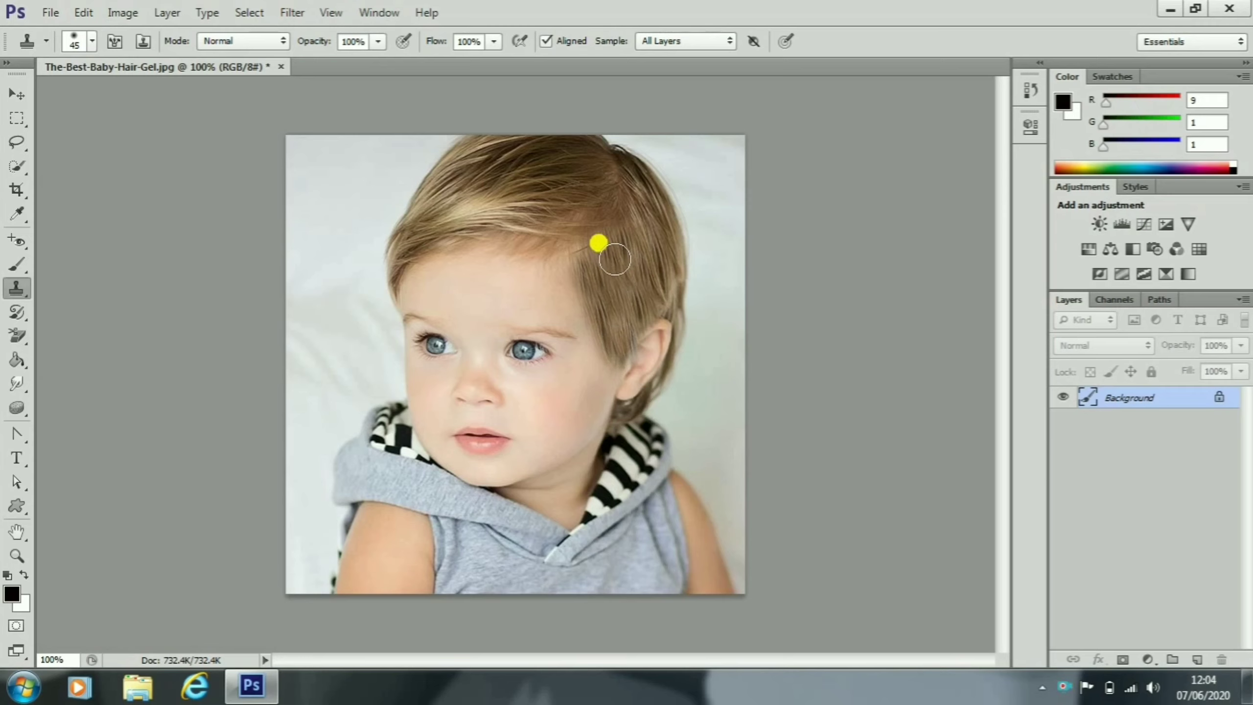
pyautogui.click(586, 248)
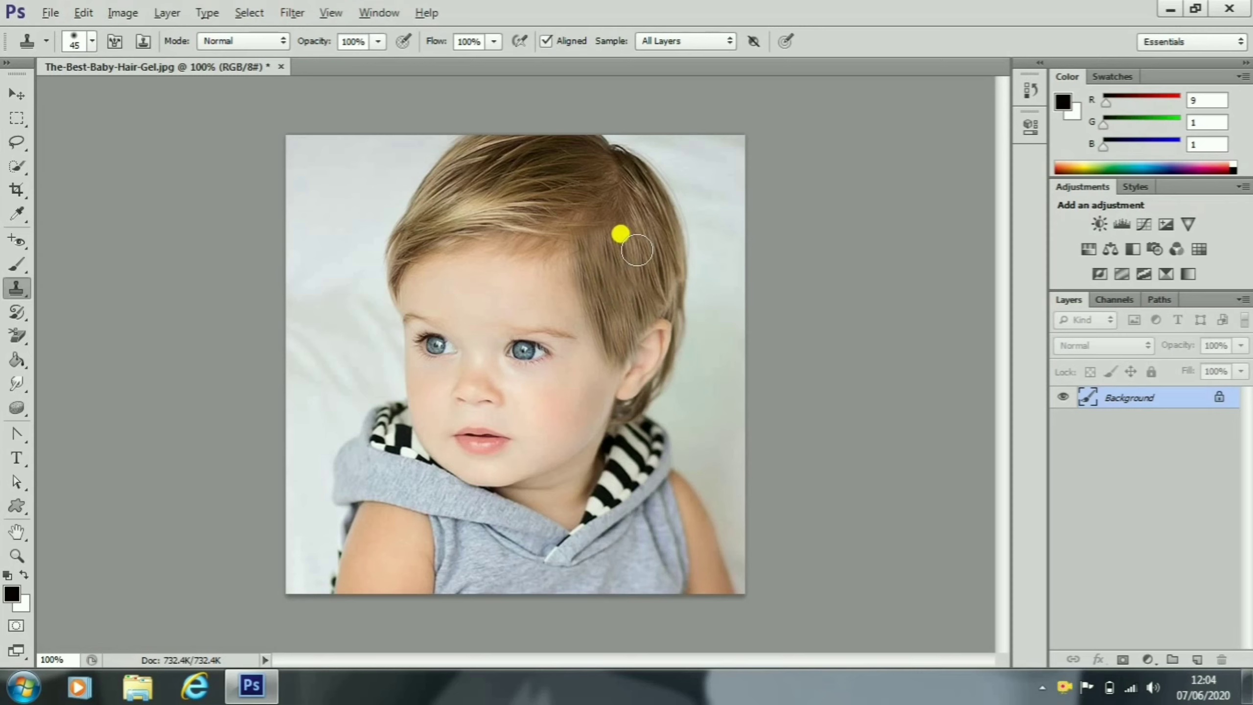
pyautogui.keyDown('alt'); pyautogui.click(662, 266); pyautogui.keyUp('alt')
pyautogui.moveTo(678, 290); pyautogui.dragTo(677, 300)
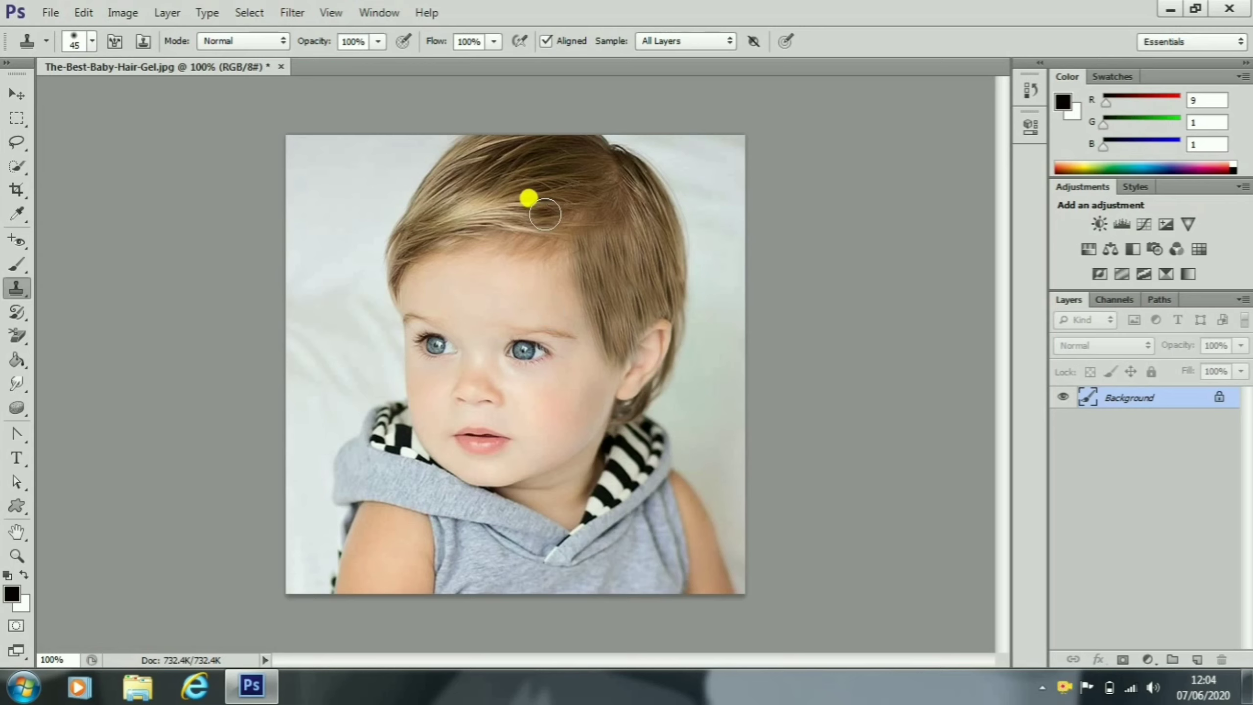
# Clone the blond fringe lower across the child's forehead, from the parting to the opposite side of the head.
pyautogui.moveTo(563, 220)
pyautogui.mouseDown()
pyautogui.moveTo(545, 239)
pyautogui.moveTo(438, 254)
pyautogui.moveTo(391, 295)
pyautogui.moveTo(455, 229)
pyautogui.moveTo(521, 208)
pyautogui.moveTo(402, 253)
pyautogui.moveTo(397, 293)
pyautogui.mouseUp()
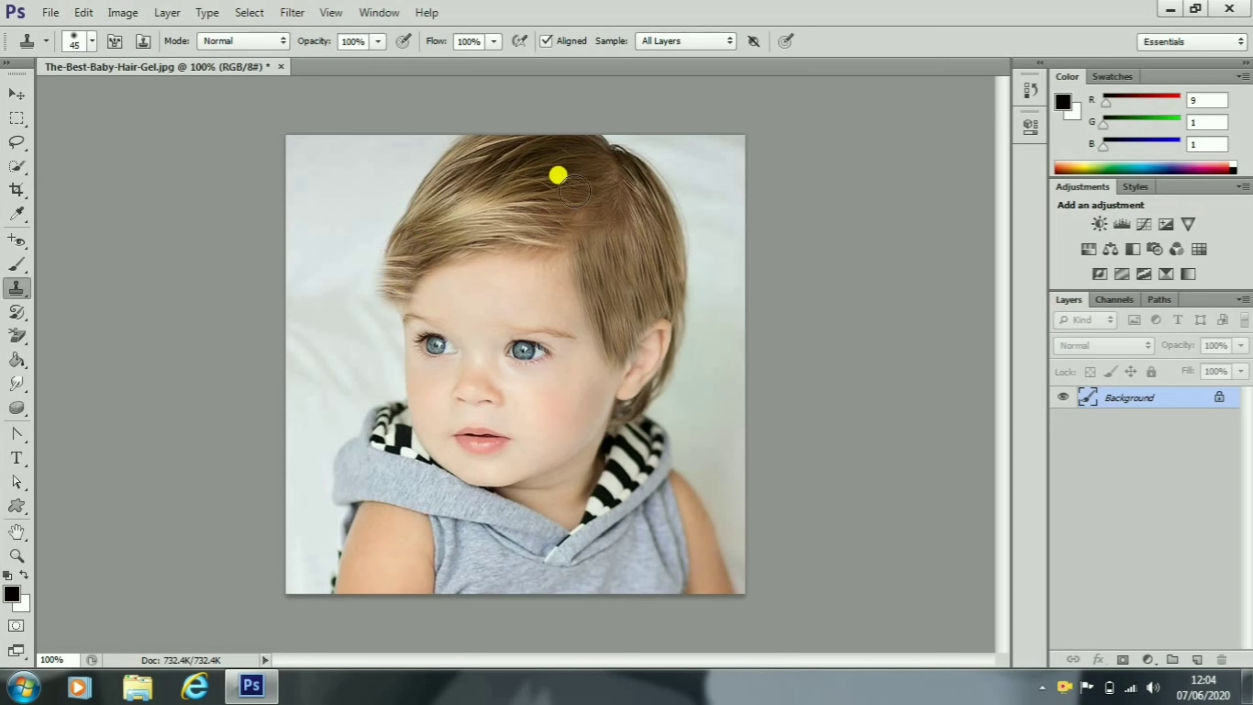
pyautogui.keyDown('alt'); pyautogui.click(535, 224); pyautogui.keyUp('alt')
pyautogui.moveTo(561, 234)
pyautogui.mouseDown()
pyautogui.moveTo(527, 254)
pyautogui.moveTo(464, 255)
pyautogui.moveTo(397, 293)
pyautogui.moveTo(372, 288)
pyautogui.mouseUp()
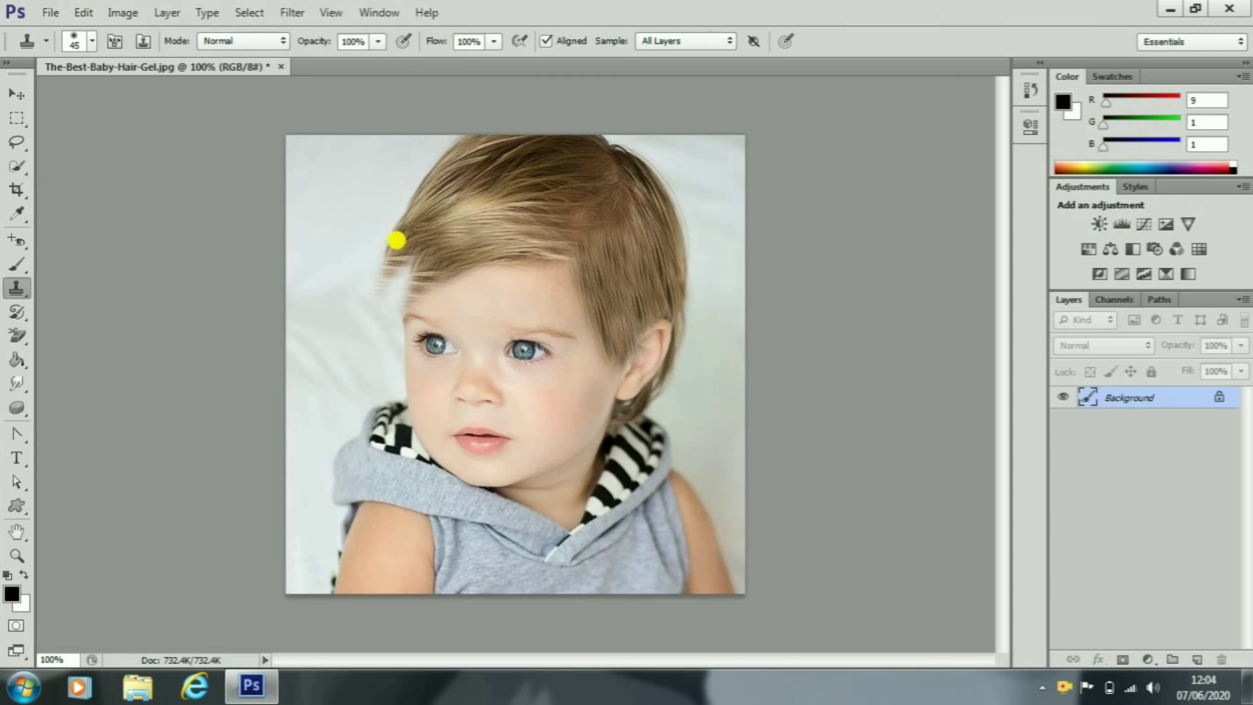
pyautogui.moveTo(396, 240)
pyautogui.mouseDown()
pyautogui.moveTo(376, 290)
pyautogui.moveTo(559, 208)
pyautogui.moveTo(517, 196)
pyautogui.mouseUp()
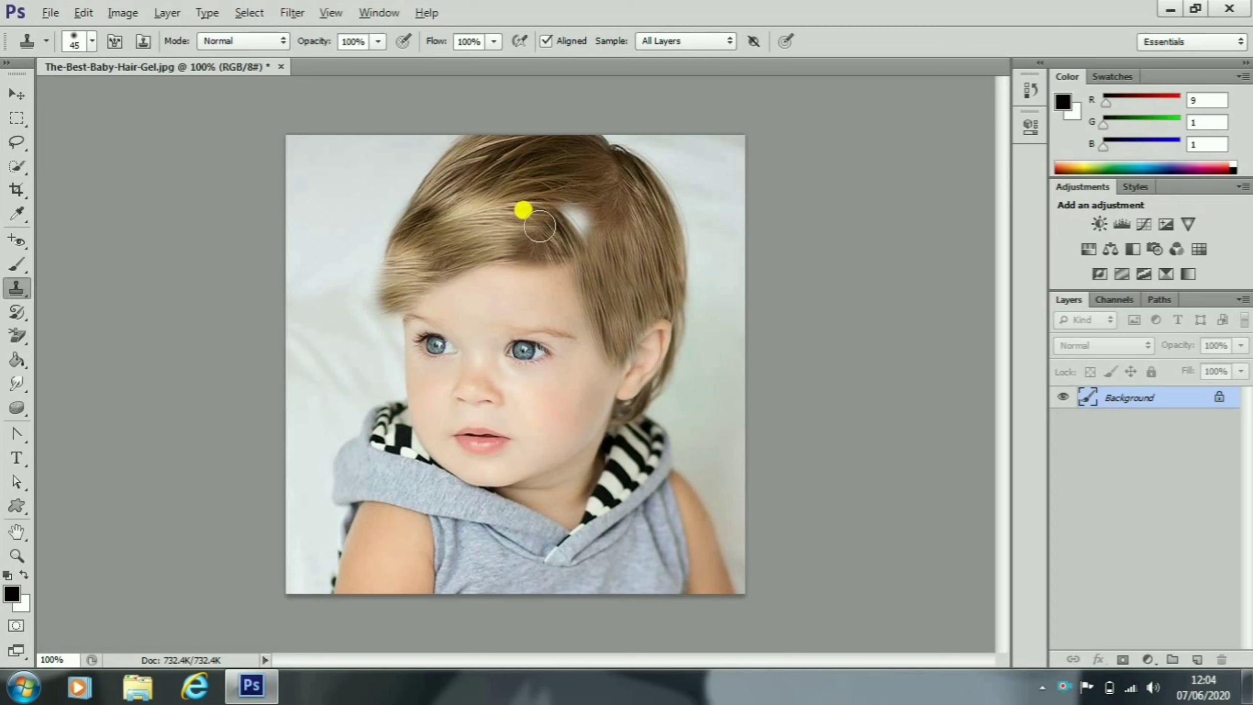
# Resample the fringe, clone it over the pale patch at the parting and across the front hair, and undo the stray stamp on the temple.
pyautogui.press('alt')
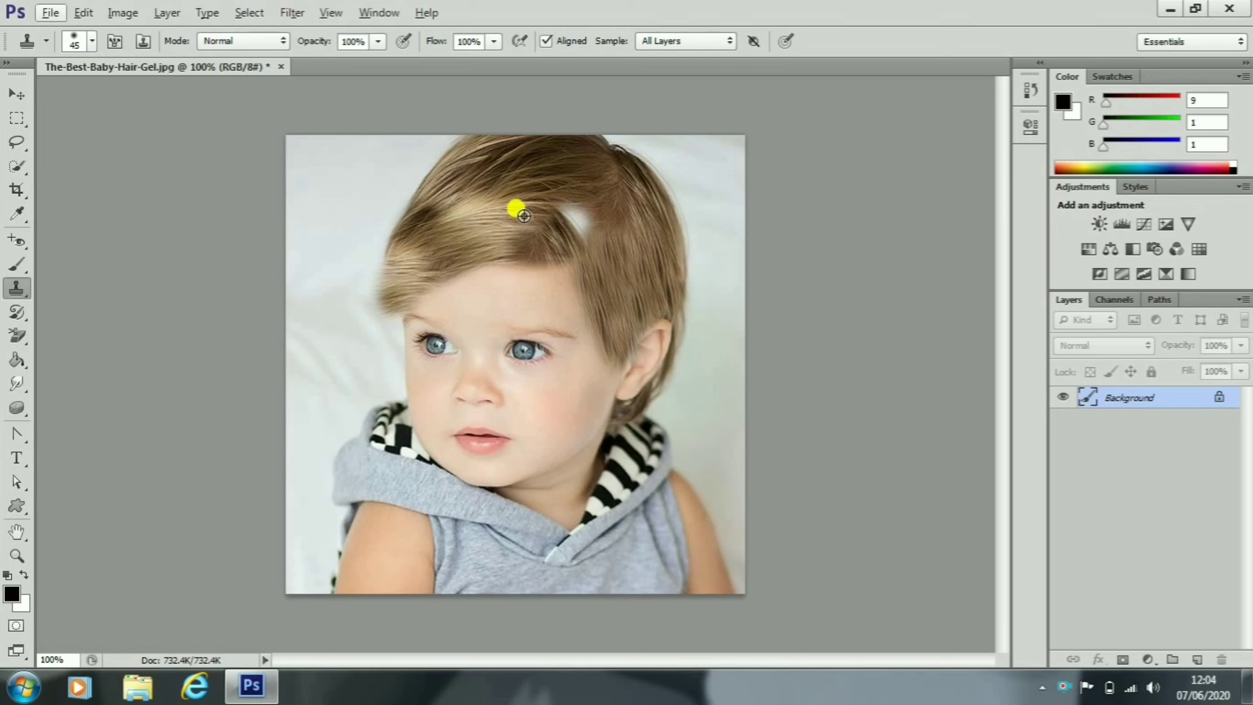
pyautogui.keyDown('alt'); pyautogui.click(524, 216); pyautogui.keyUp('alt')
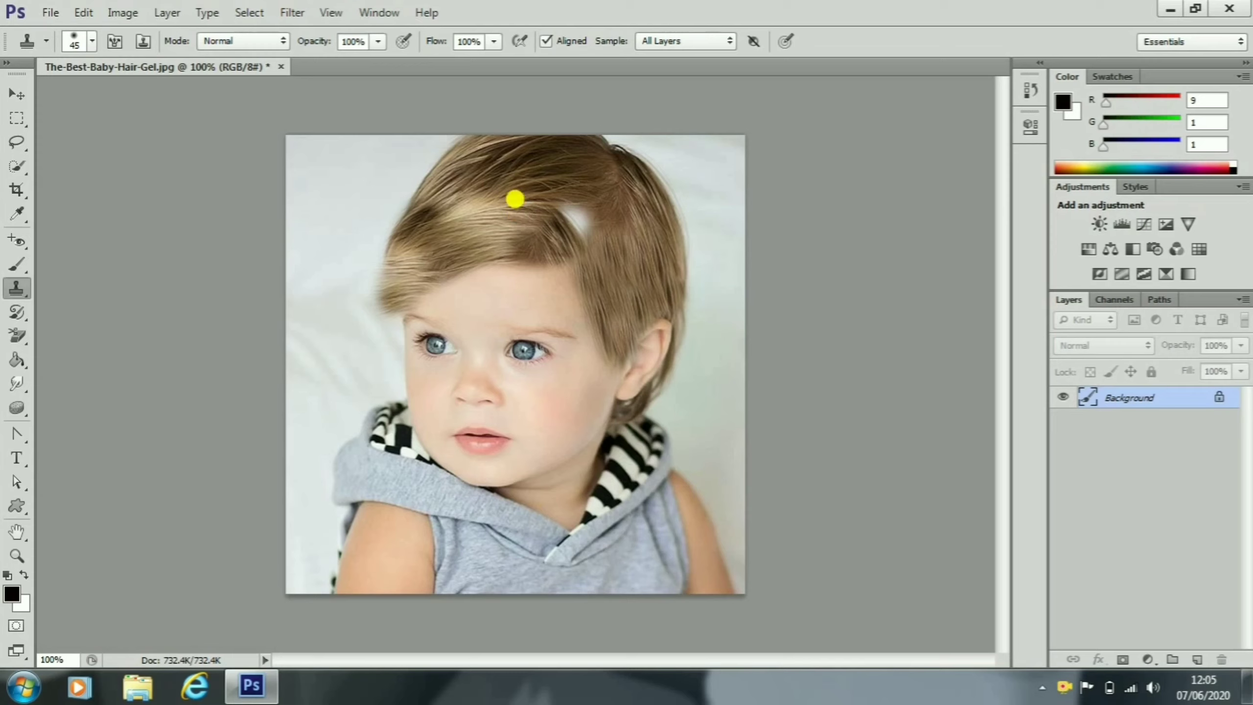
pyautogui.click(579, 219)
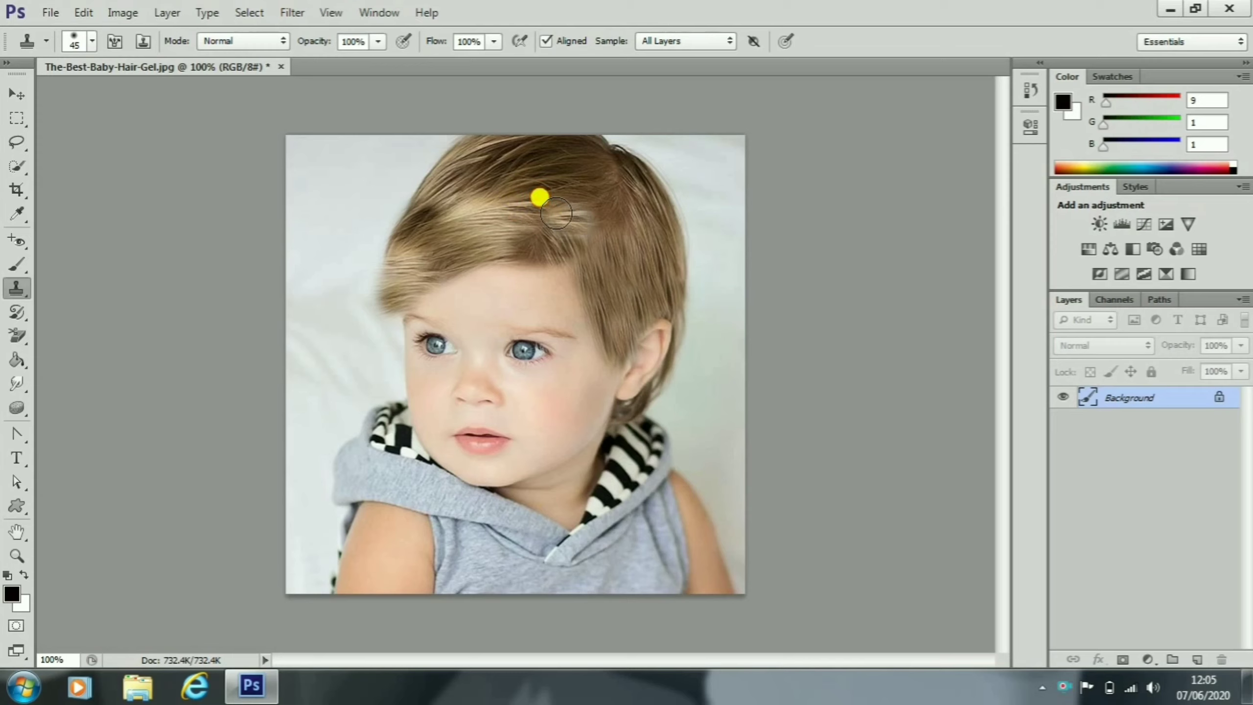
pyautogui.moveTo(562, 218); pyautogui.dragTo(535, 213)
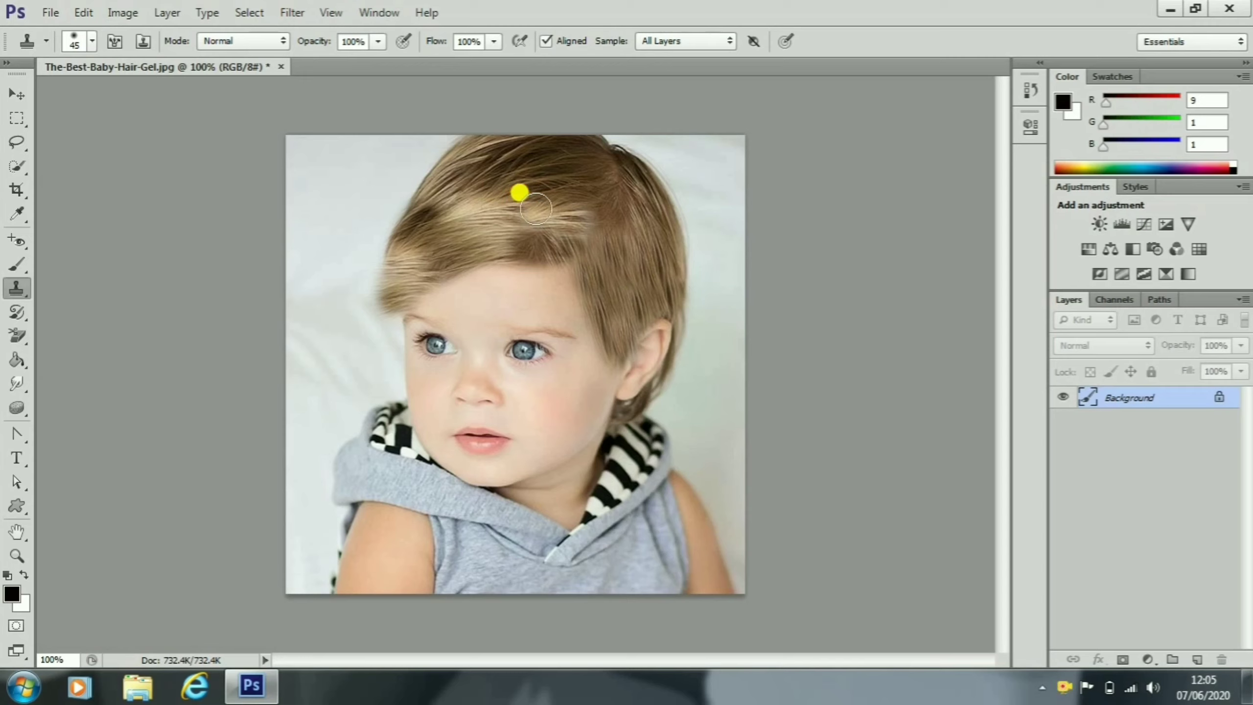
pyautogui.moveTo(619, 307); pyautogui.dragTo(628, 320)
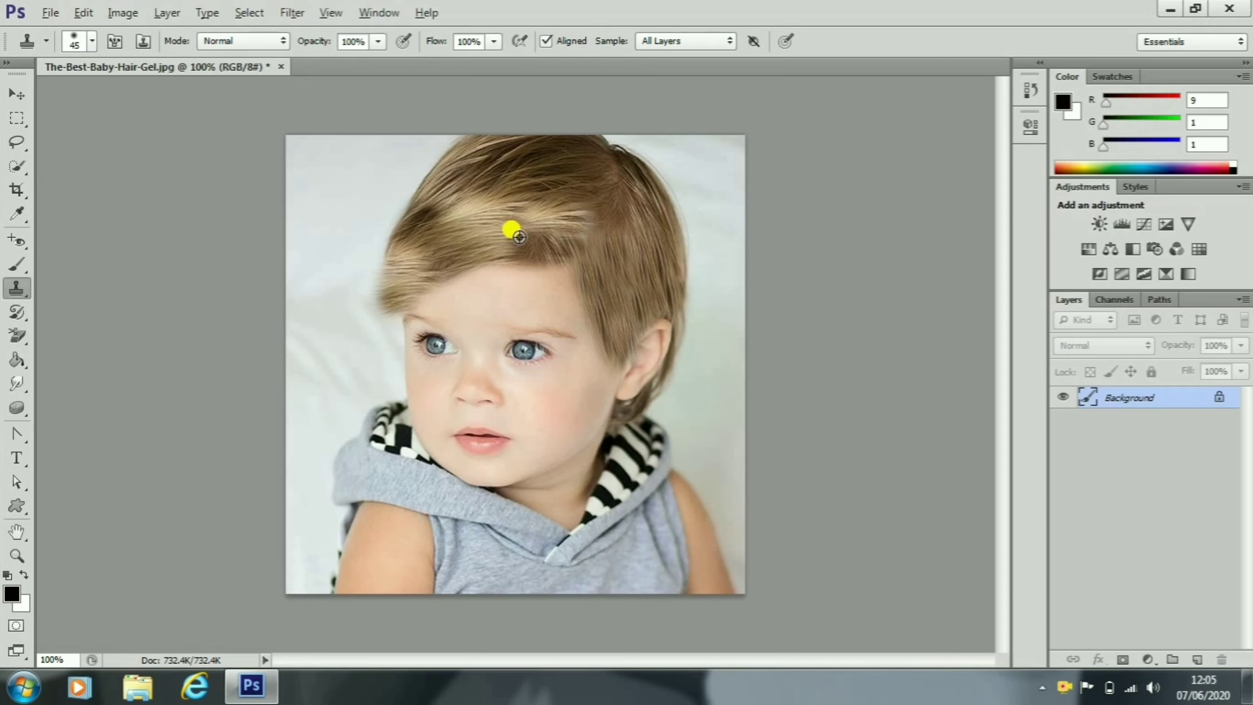
pyautogui.moveTo(559, 208)
pyautogui.mouseDown()
pyautogui.moveTo(571, 211)
pyautogui.moveTo(469, 212)
pyautogui.mouseUp()
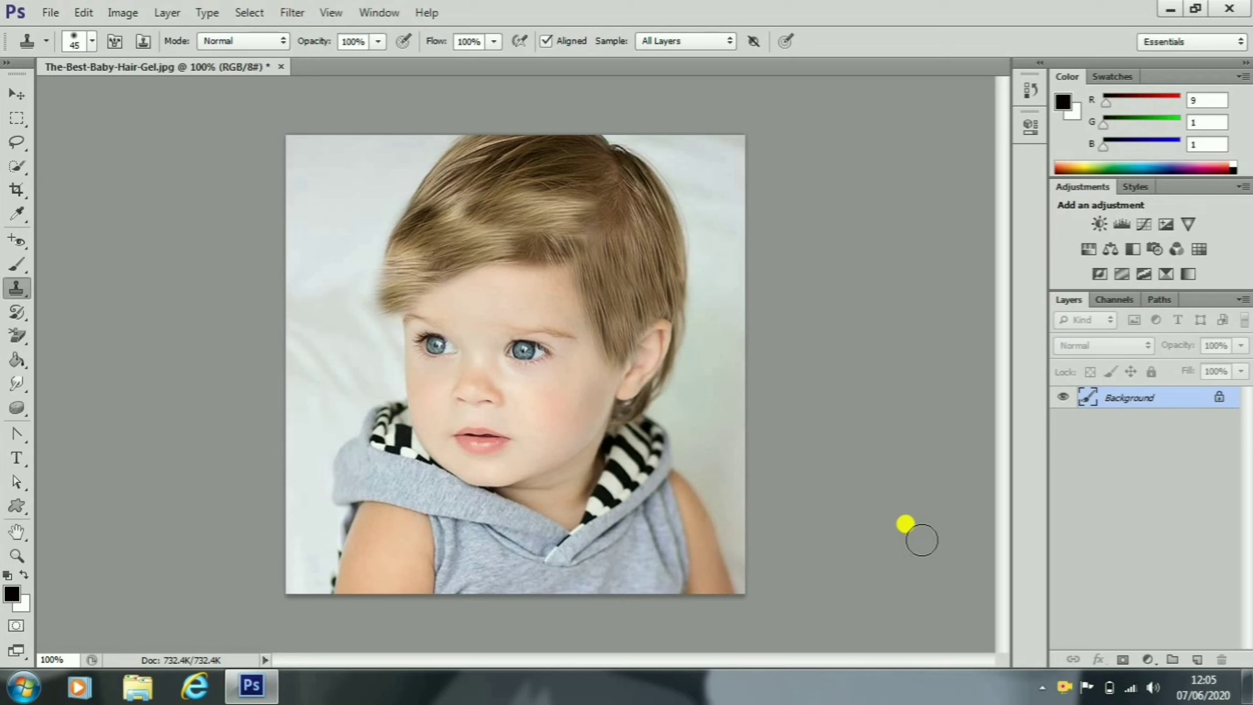
pyautogui.click(584, 300)
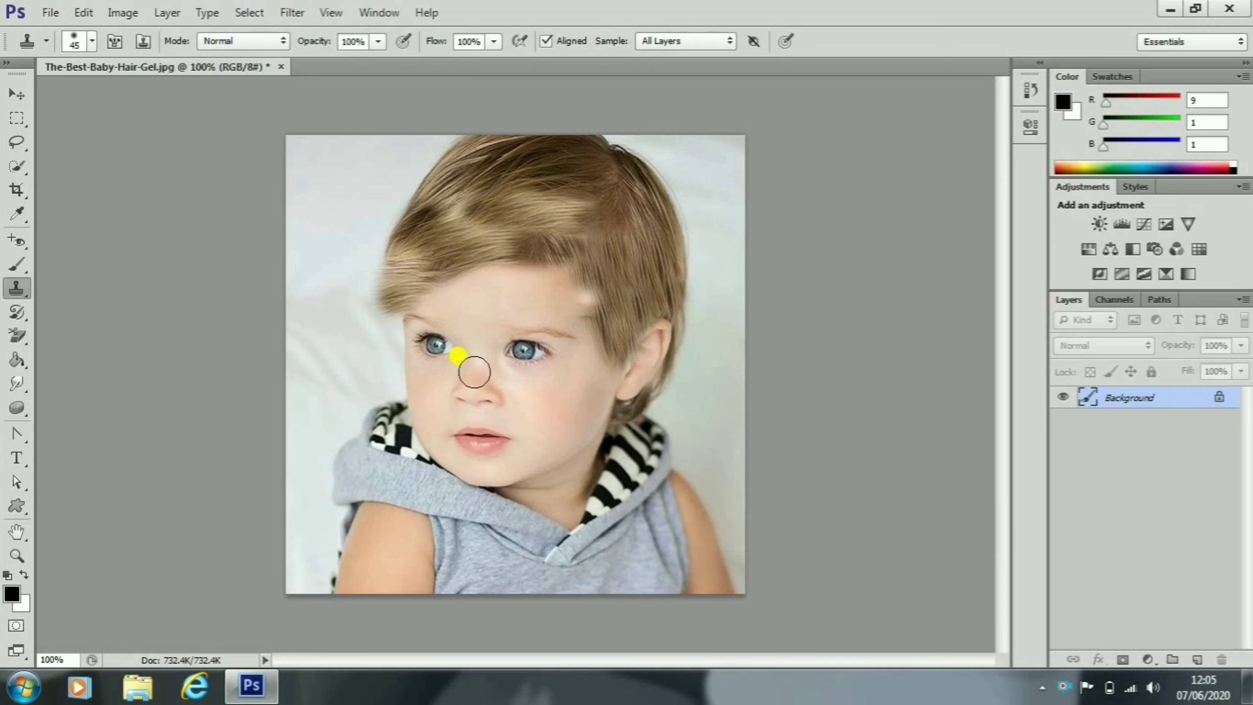
pyautogui.hotkey('ctrl', 'z')
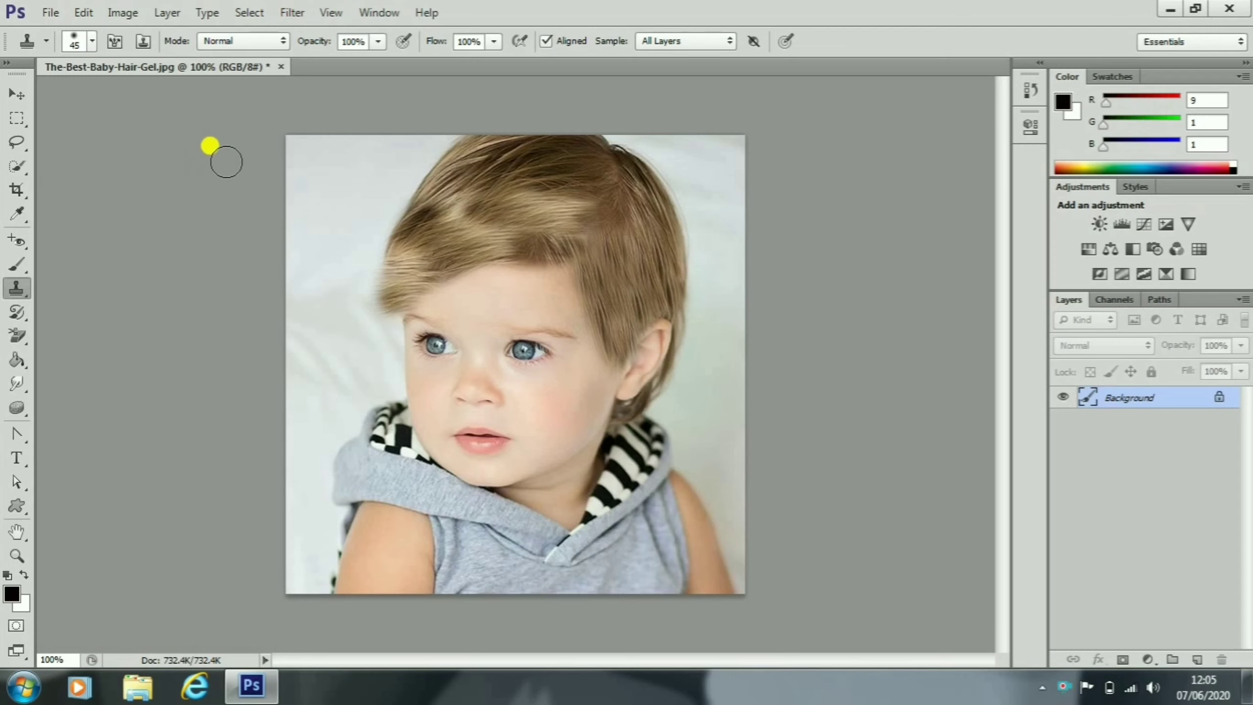
# Close The-Best-Baby-Hair-Gel without saving and reopen the original file from the pictures ps folder.
pyautogui.click(284, 69)
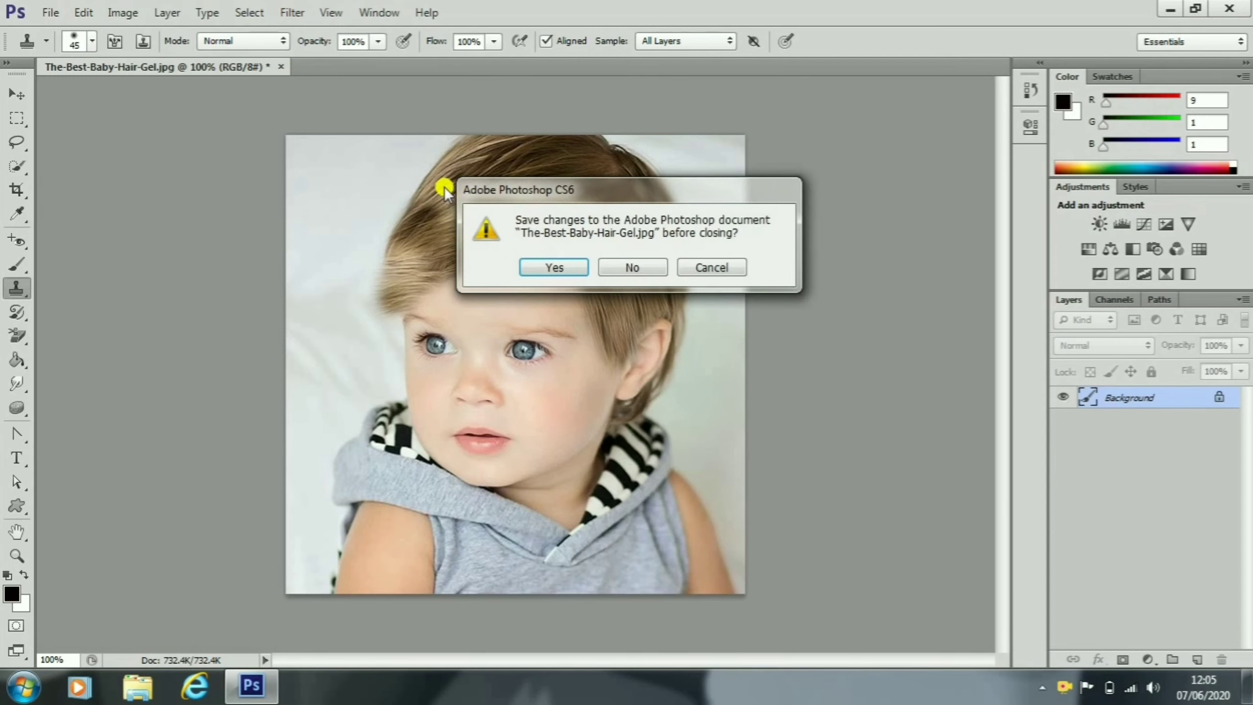
pyautogui.click(635, 267)
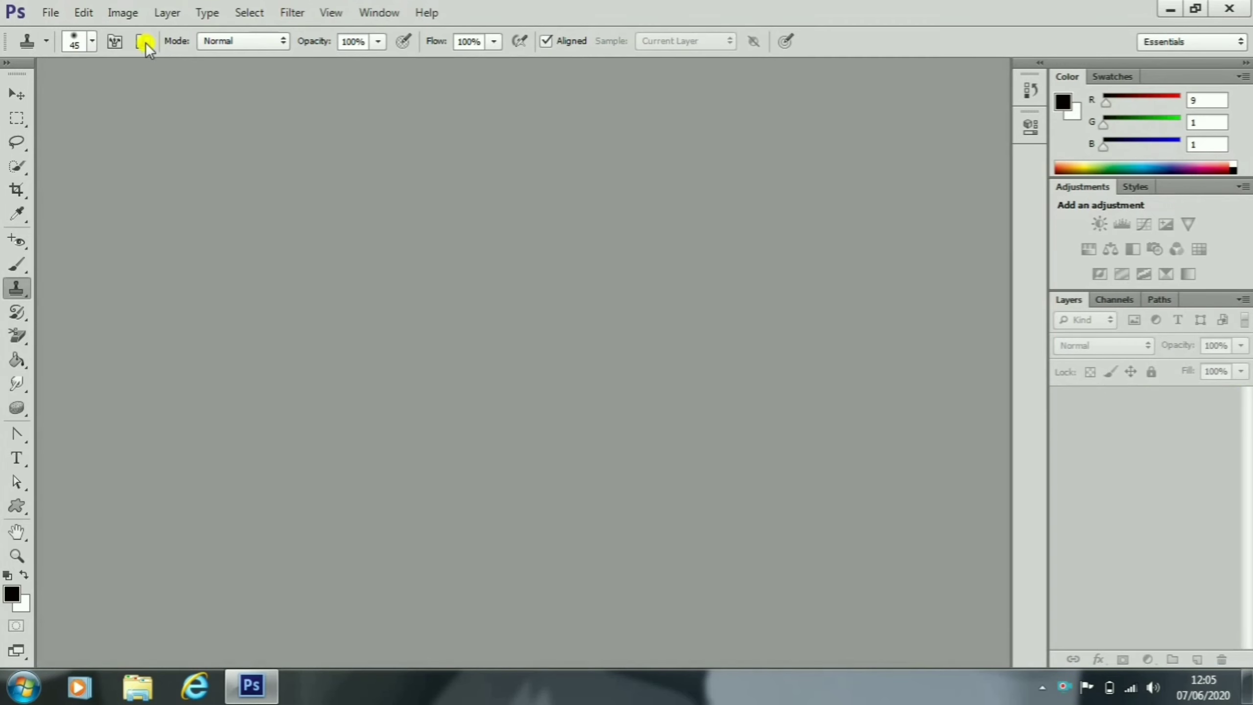
pyautogui.click(47, 13)
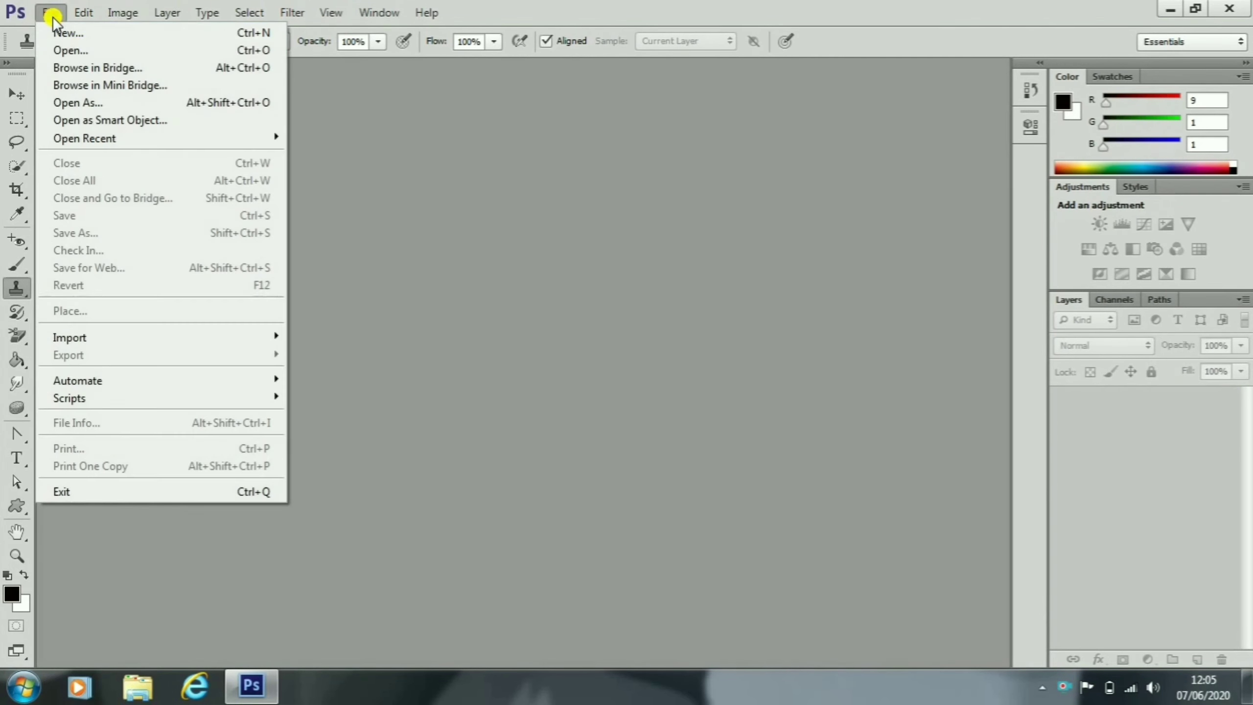
pyautogui.click(84, 49)
pyautogui.click(700, 330)
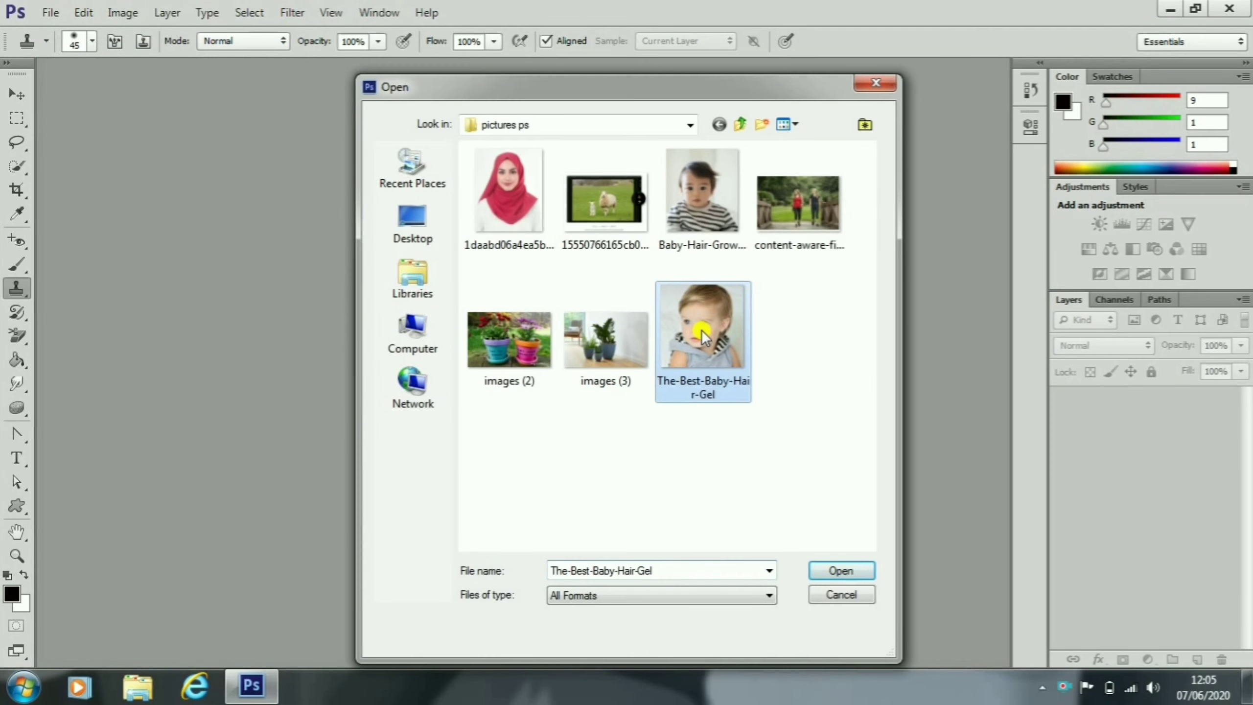
pyautogui.click(841, 570)
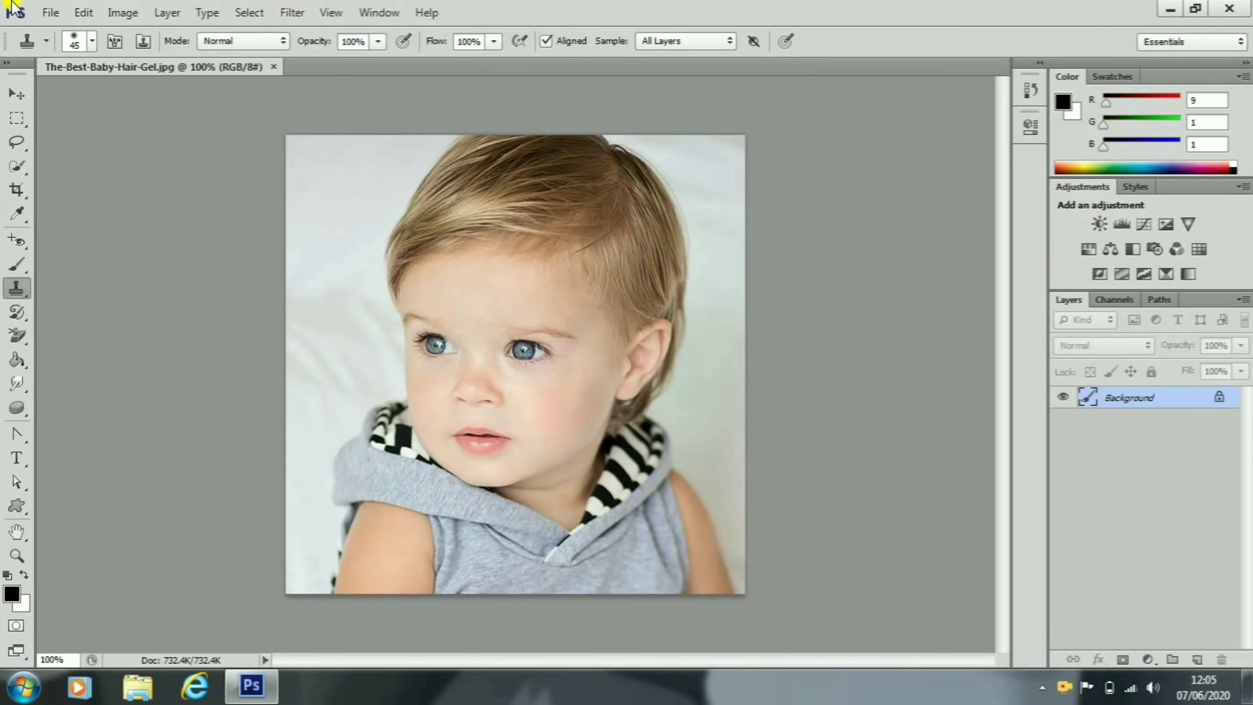
# Open Baby-Hair-Growth_SuperBaby from the pictures ps folder and magnify it to 200%.
pyautogui.click(47, 15)
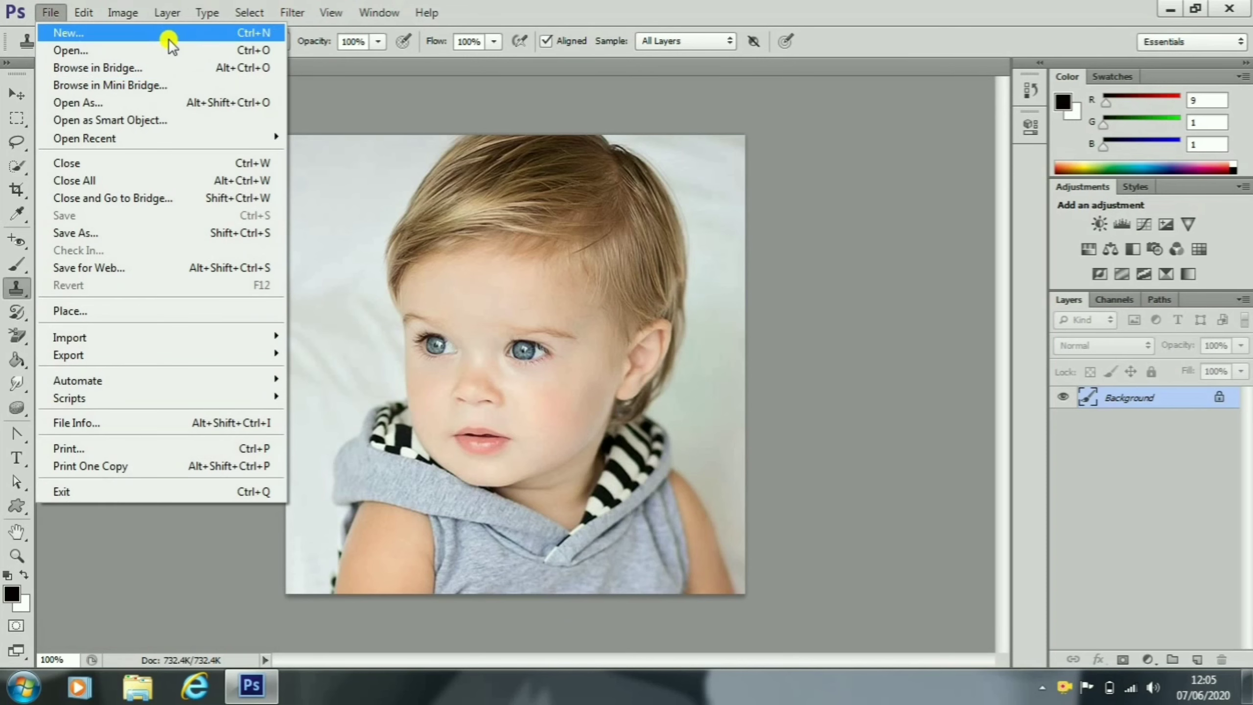
pyautogui.click(170, 55)
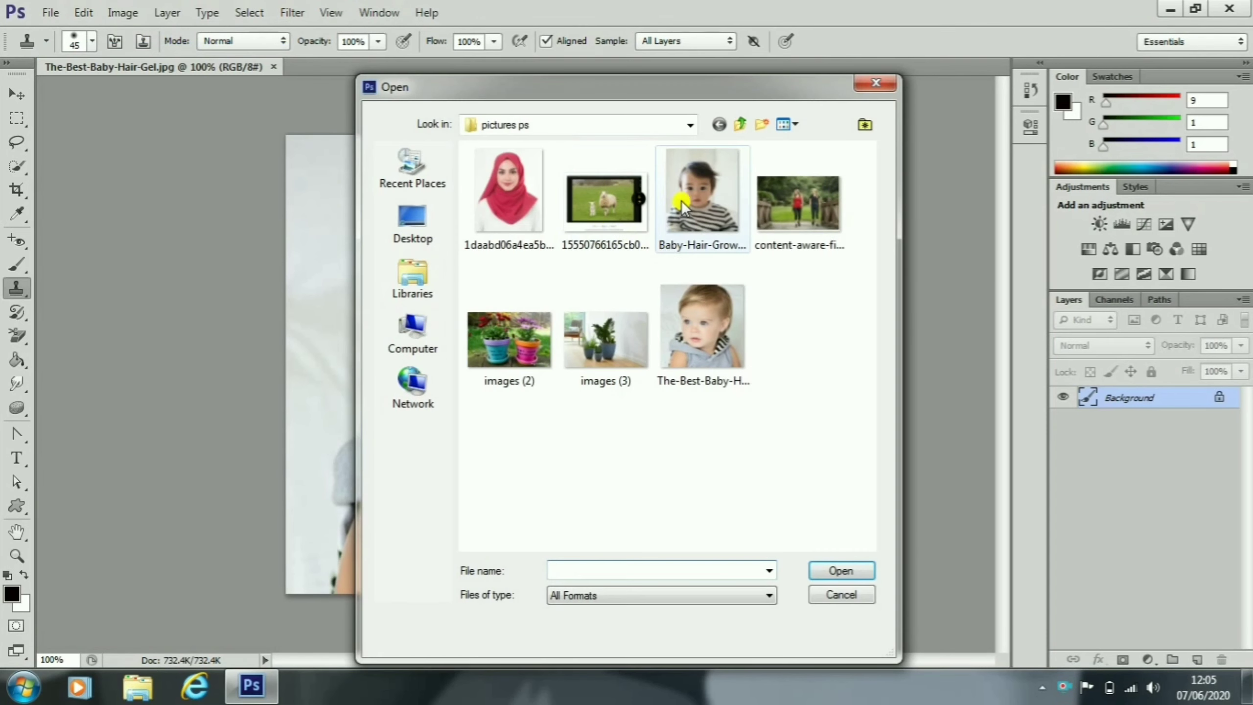
pyautogui.click(690, 227)
pyautogui.click(840, 570)
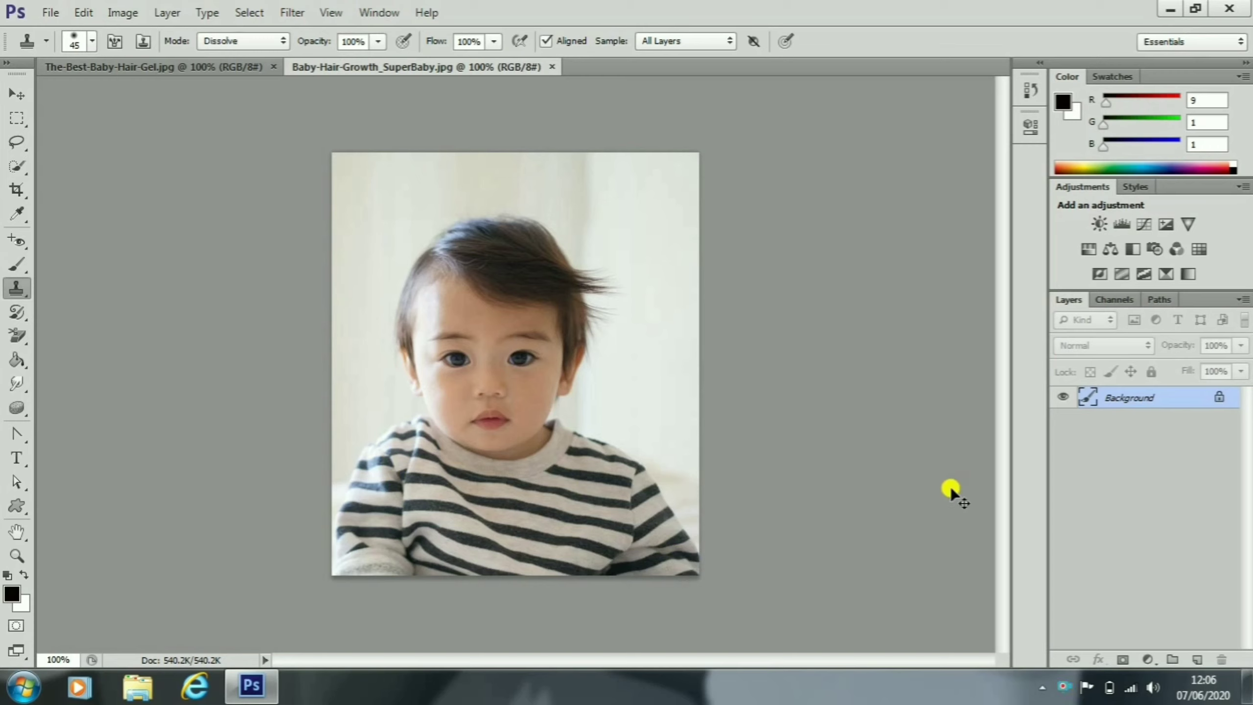
pyautogui.hotkey('ctrl', '+')
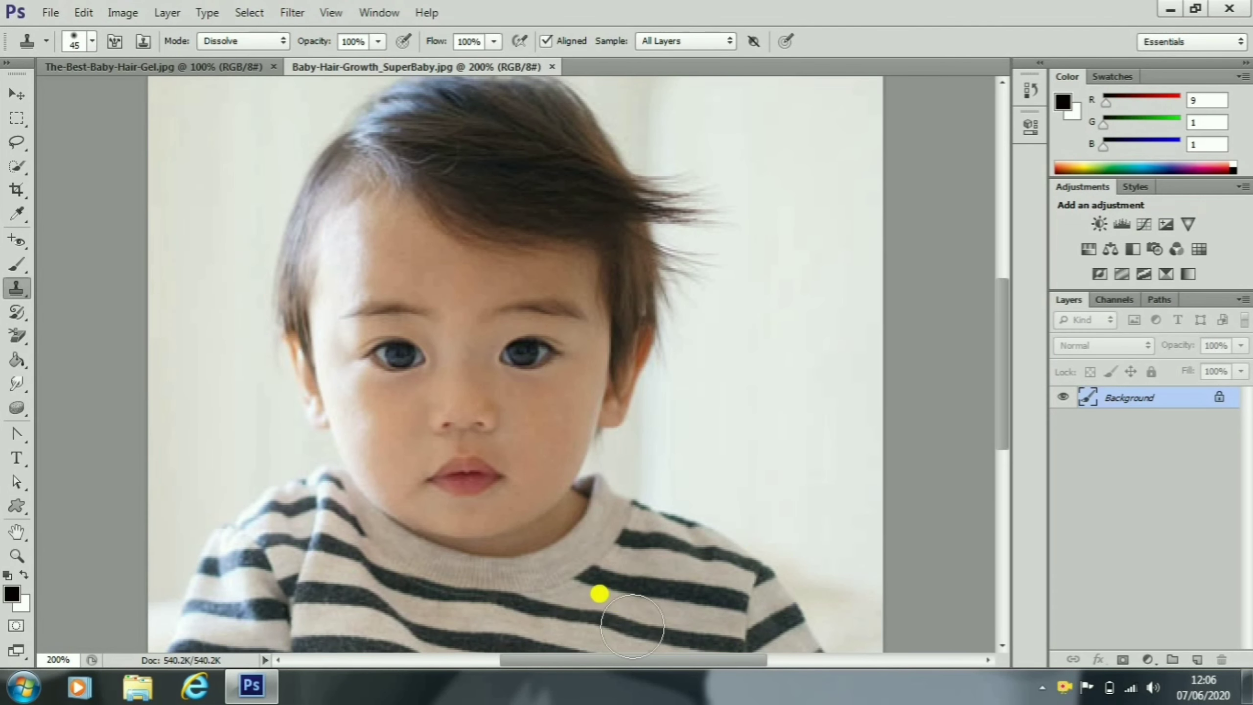
# Sample the blond child's blue eye nearest the visible ear in The-Best-Baby-Hair-Gel and return to Baby-Hair-Growth_SuperBaby.
pyautogui.click(170, 73)
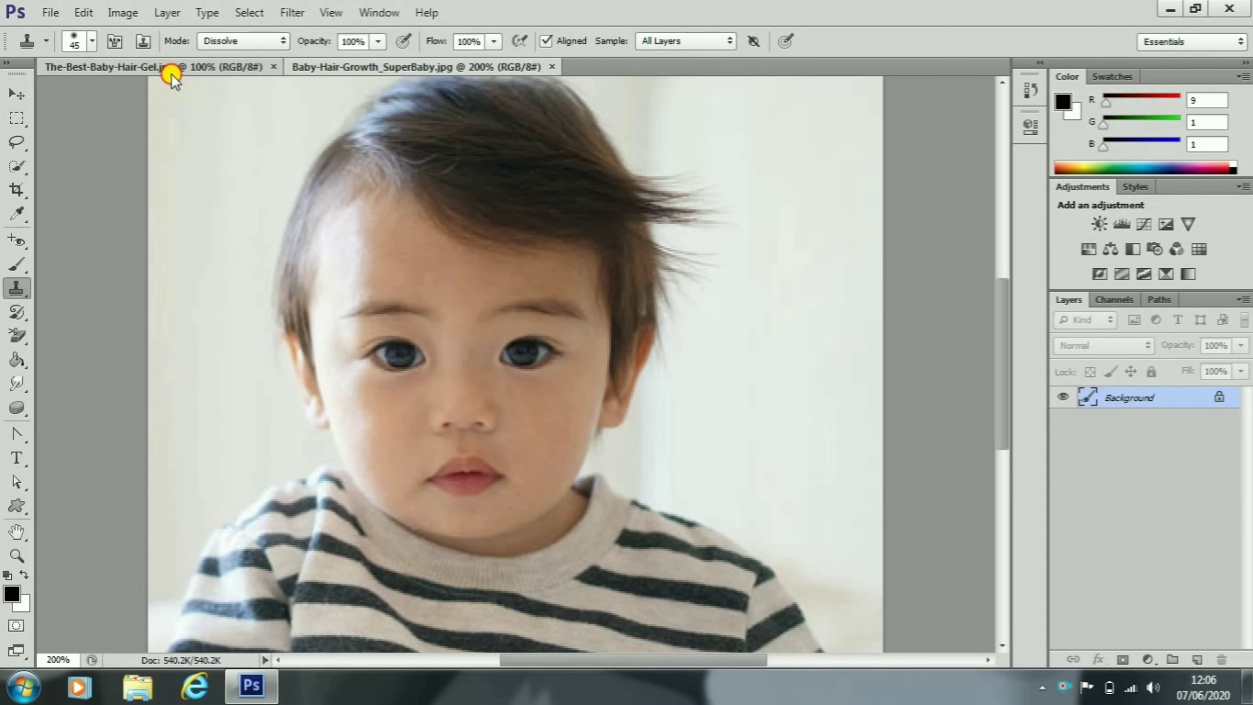
pyautogui.click(489, 64)
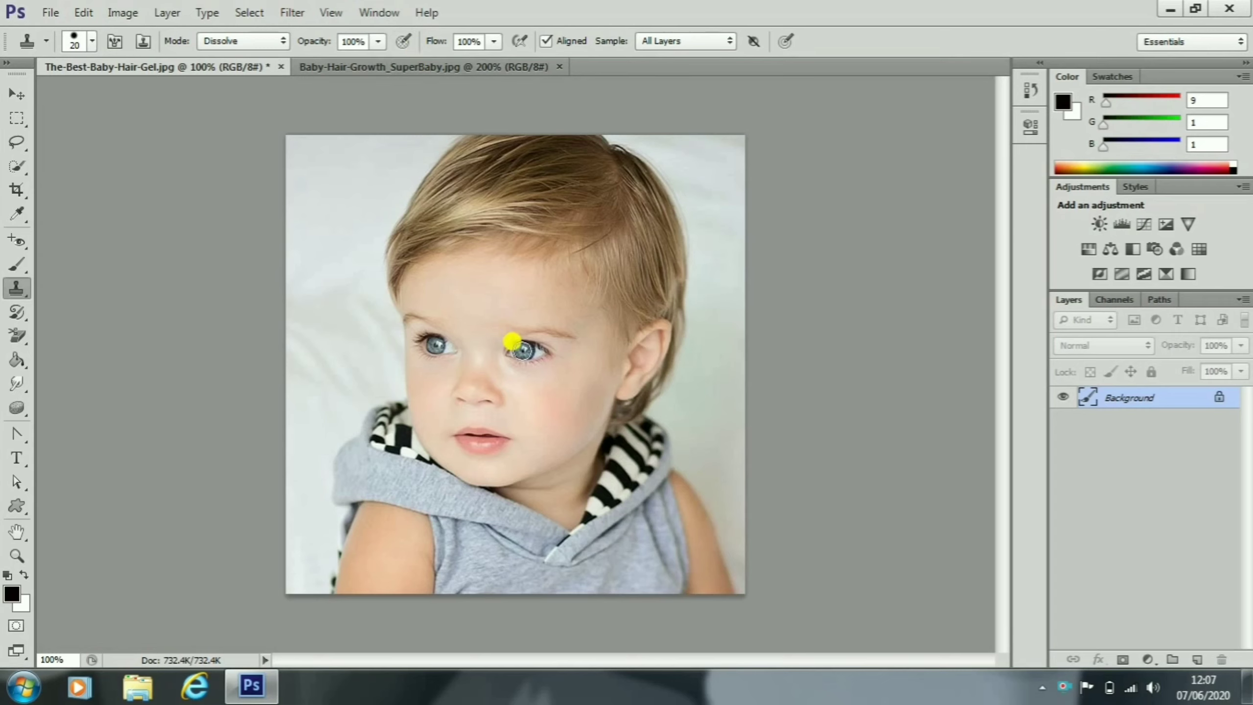
pyautogui.keyDown('alt'); pyautogui.click(522, 350); pyautogui.keyUp('alt')
pyautogui.click(358, 67)
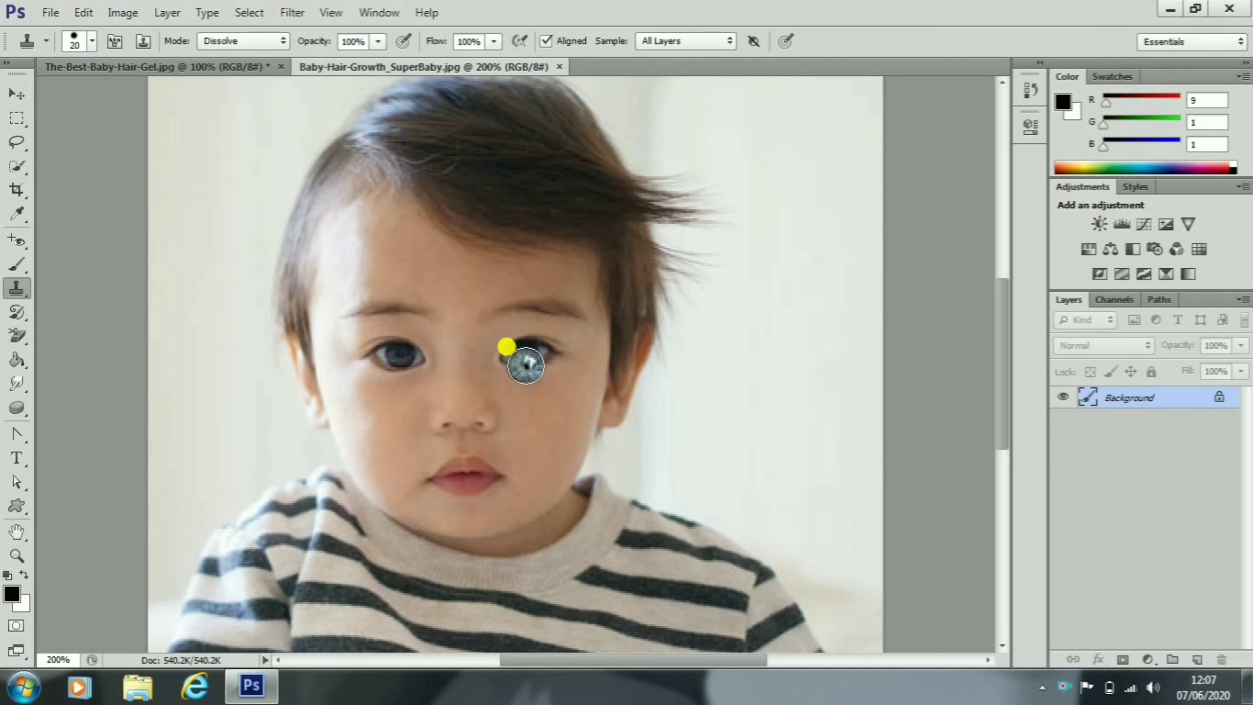
# Reduce the Clone Stamp brush size to 8 px to fit the dark-haired child's iris.
pyautogui.press(']')
pyautogui.press(']')
pyautogui.press(']')
pyautogui.press(']')
pyautogui.press('[')
pyautogui.press('[')
pyautogui.press('[')
pyautogui.press('[')
pyautogui.press('[')
pyautogui.press('[')
pyautogui.press('[')
pyautogui.press('[')
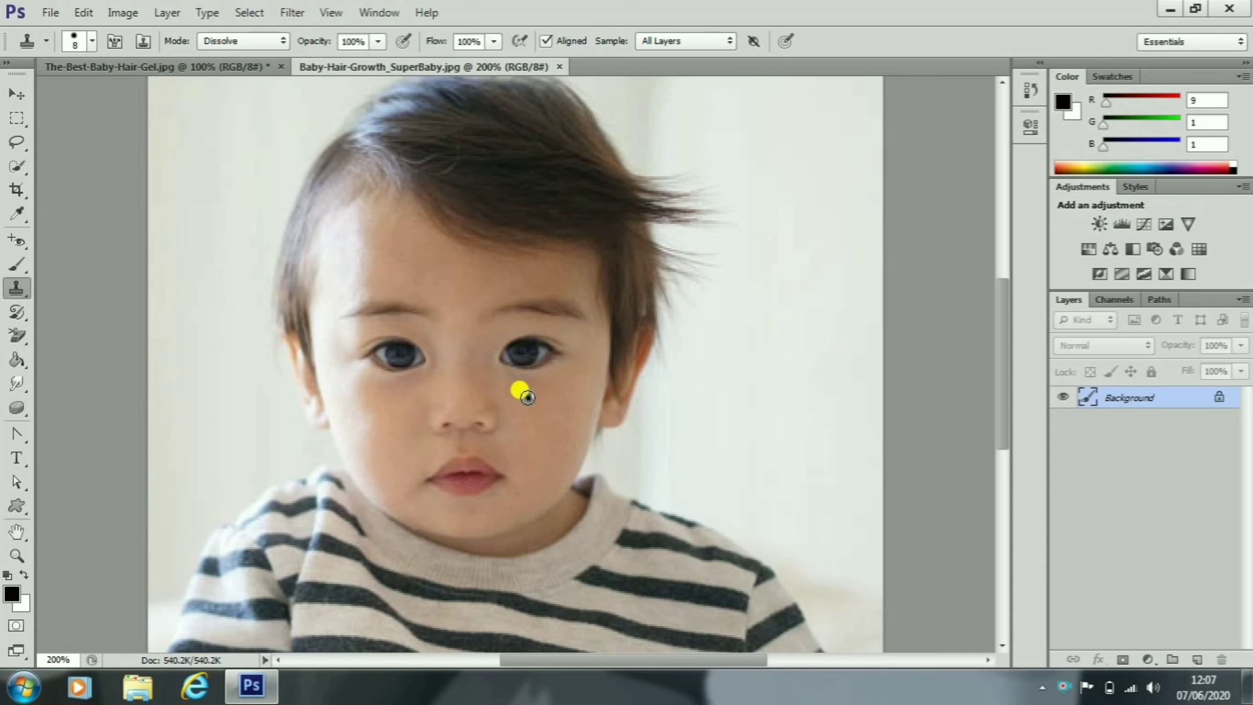
# Clone the sampled blue iris over the dark-haired child's eye on the flyaway-hair side, undoing the first stroke and painting it again.
pyautogui.moveTo(532, 351); pyautogui.dragTo(534, 341)
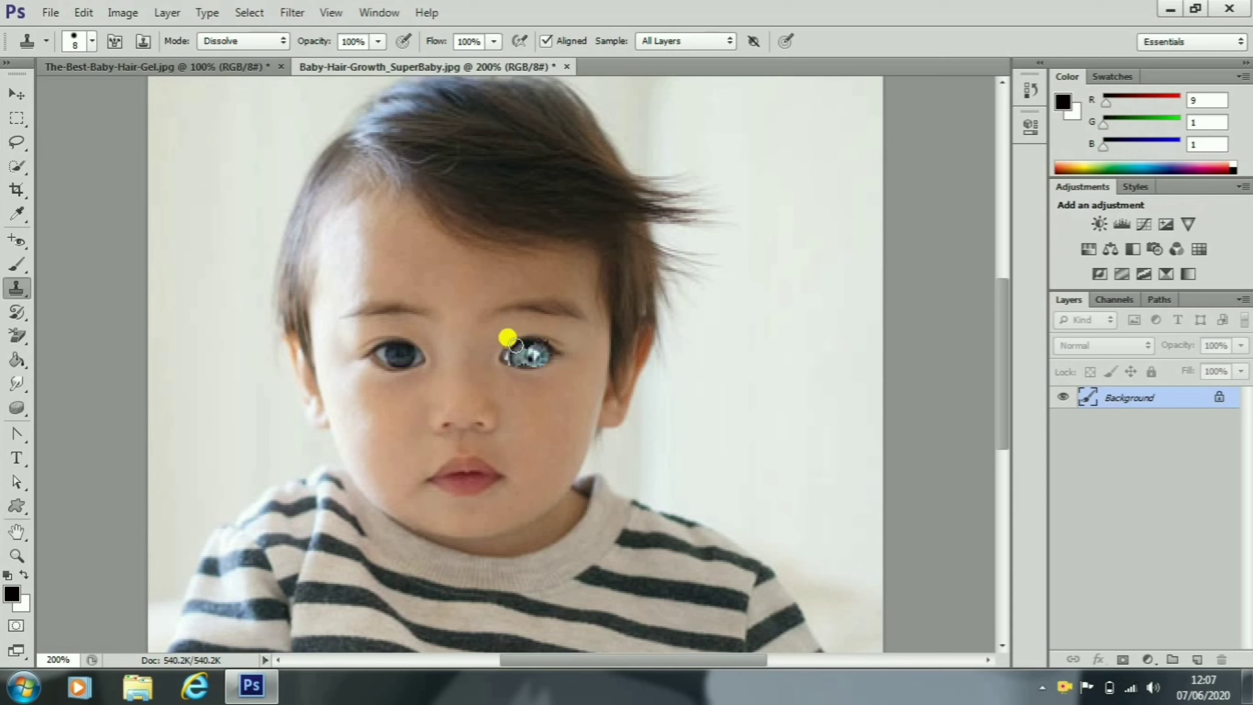
pyautogui.hotkey('ctrl', 'z')
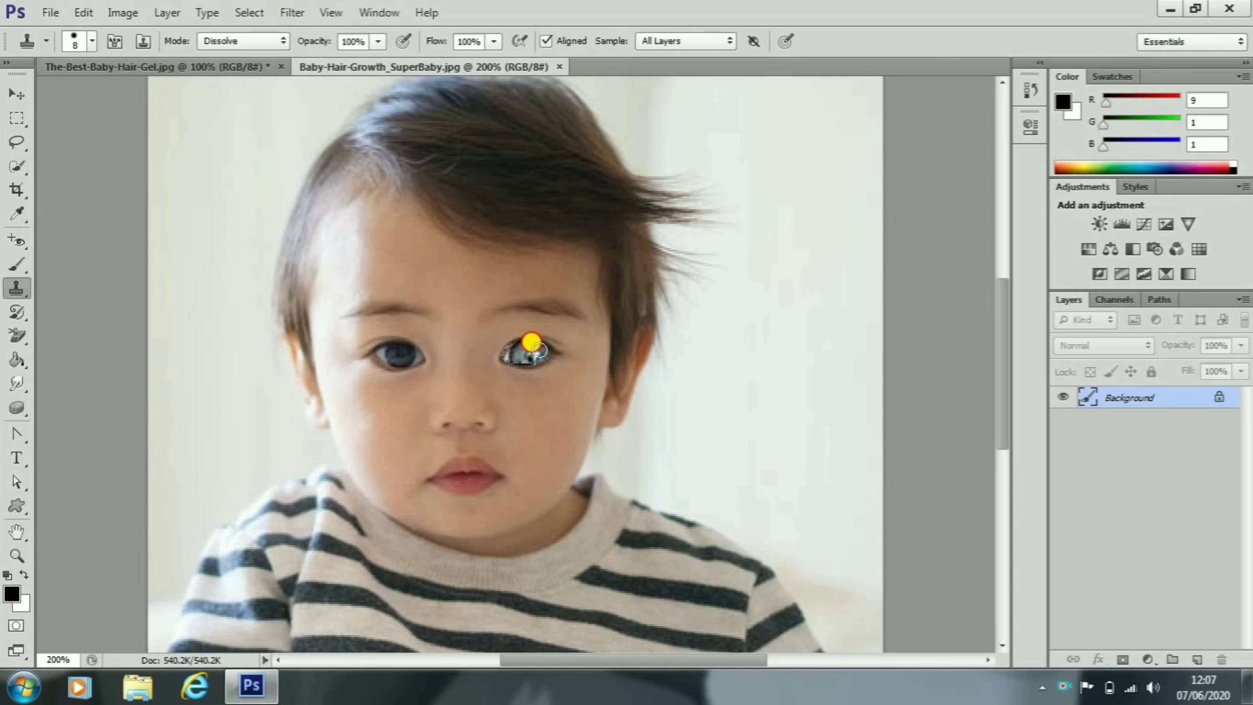
pyautogui.moveTo(542, 351)
pyautogui.mouseDown()
pyautogui.moveTo(527, 348)
pyautogui.moveTo(541, 352)
pyautogui.mouseUp()
pyautogui.click(446, 526)
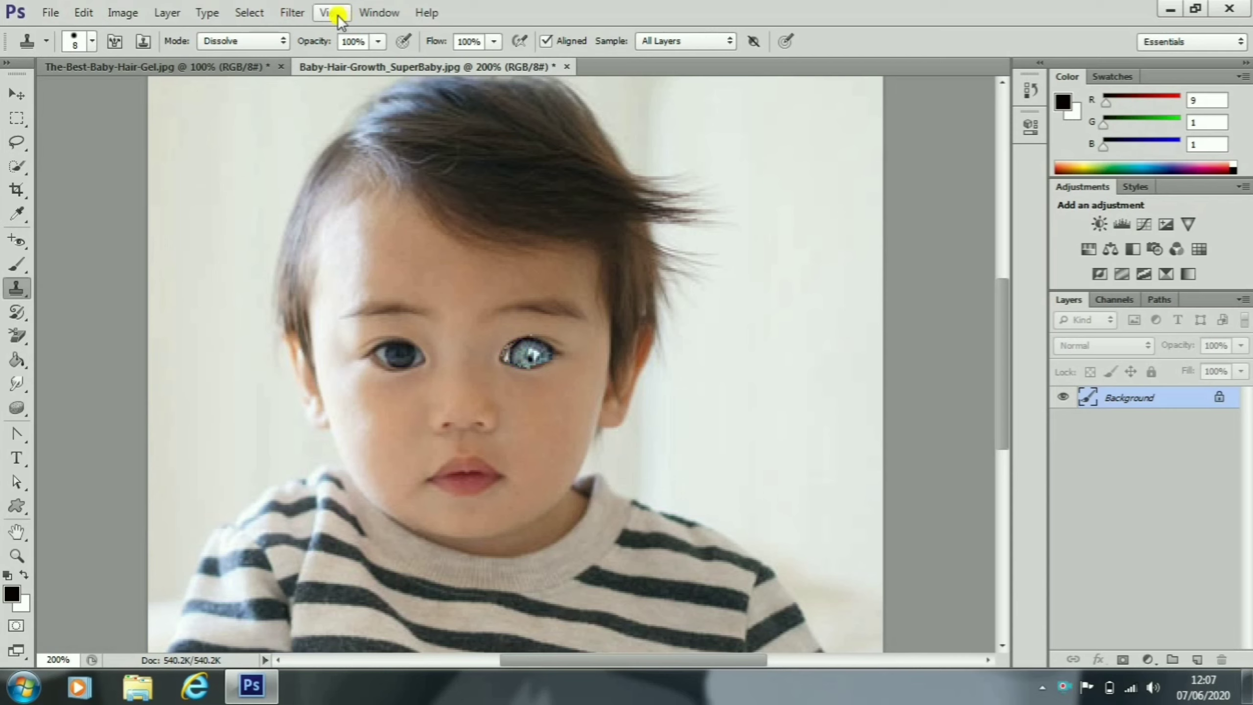
# Sample the blond child's other blue eye and clone it over the dark-haired child's remaining dark eye.
pyautogui.click(267, 65)
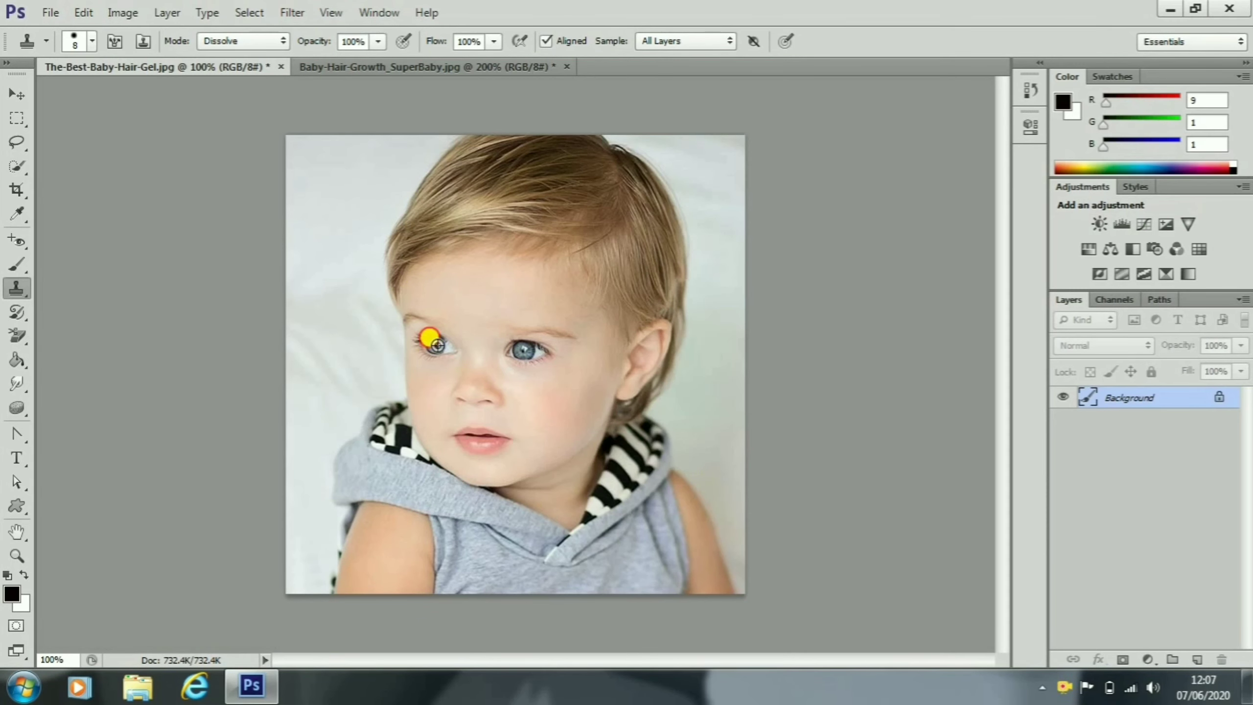
pyautogui.click(330, 70)
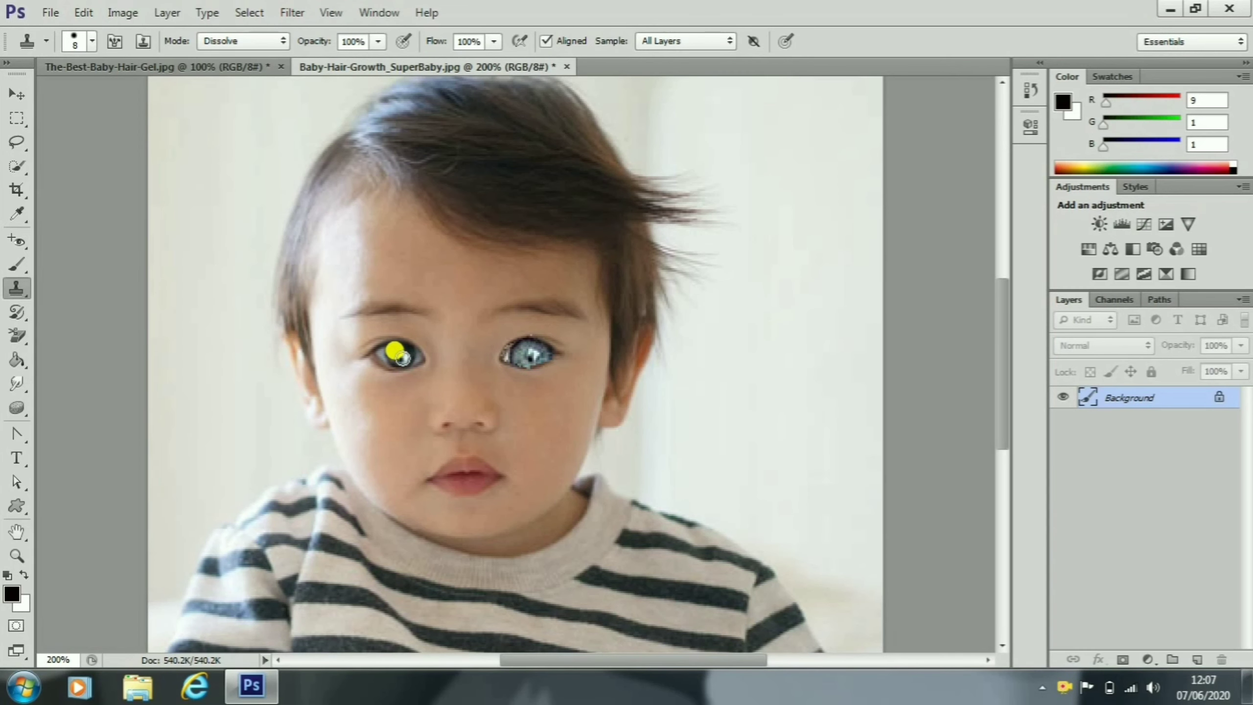
pyautogui.moveTo(404, 358); pyautogui.dragTo(374, 355)
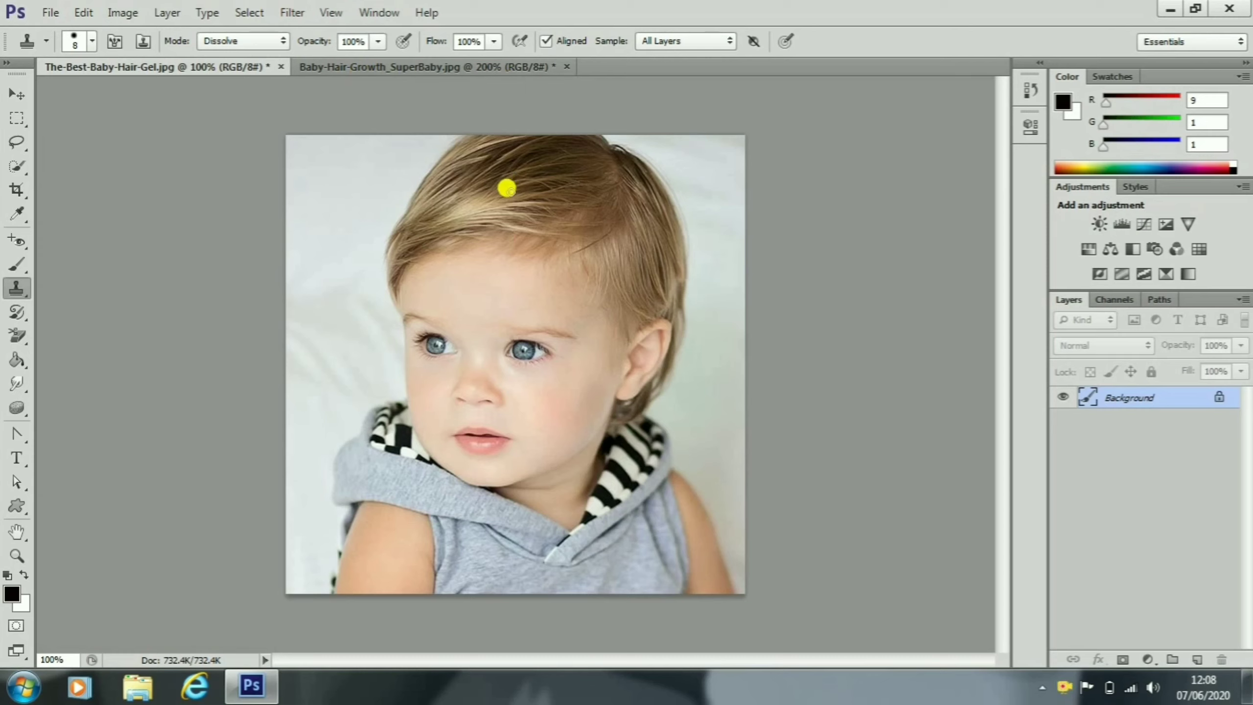
# Switch from the Clone Stamp to the Pattern Stamp Tool.
pyautogui.rightClick(16, 288)
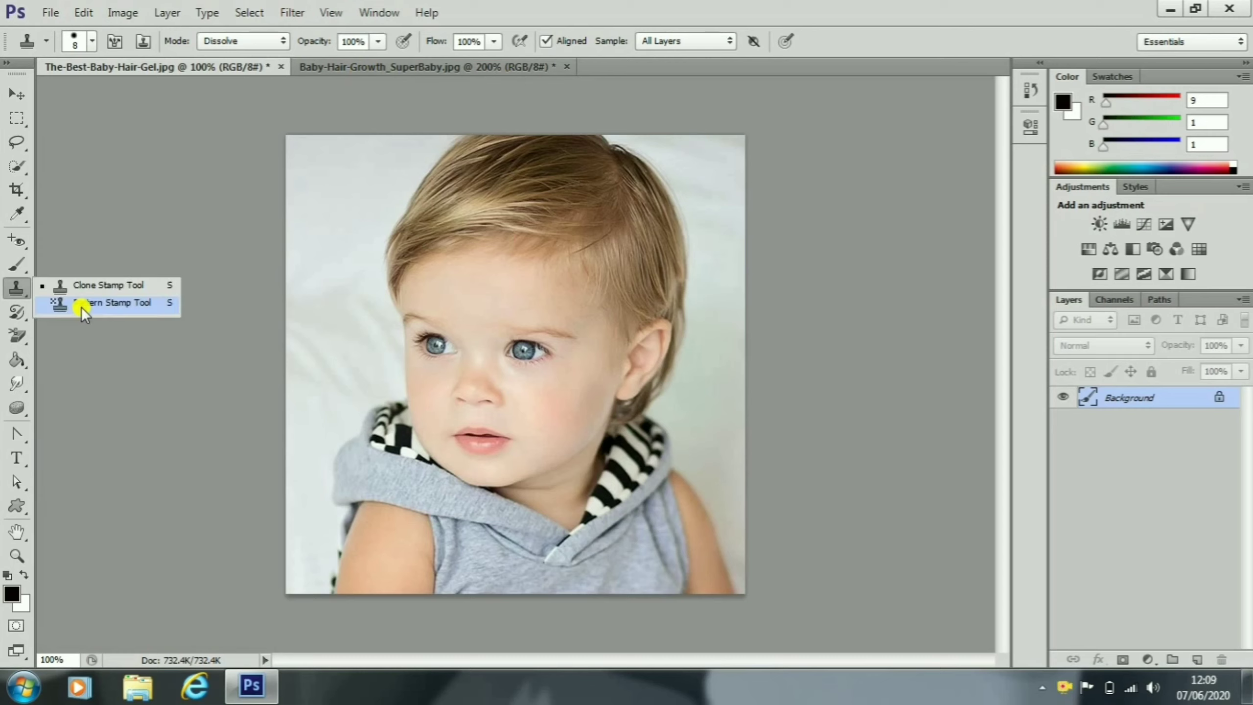